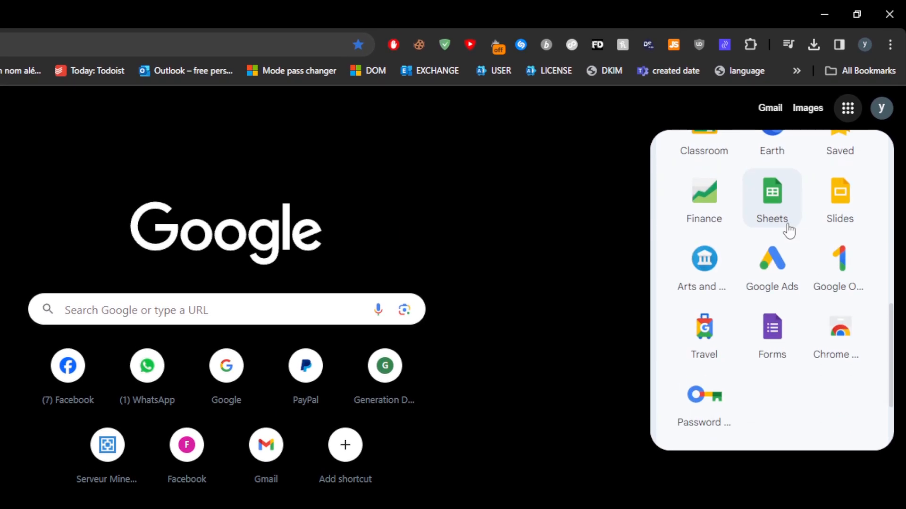
# - Open Google Sheets and create a spreadsheet from the Invoice template under Work in the template gallery
pyautogui.click(789, 231)
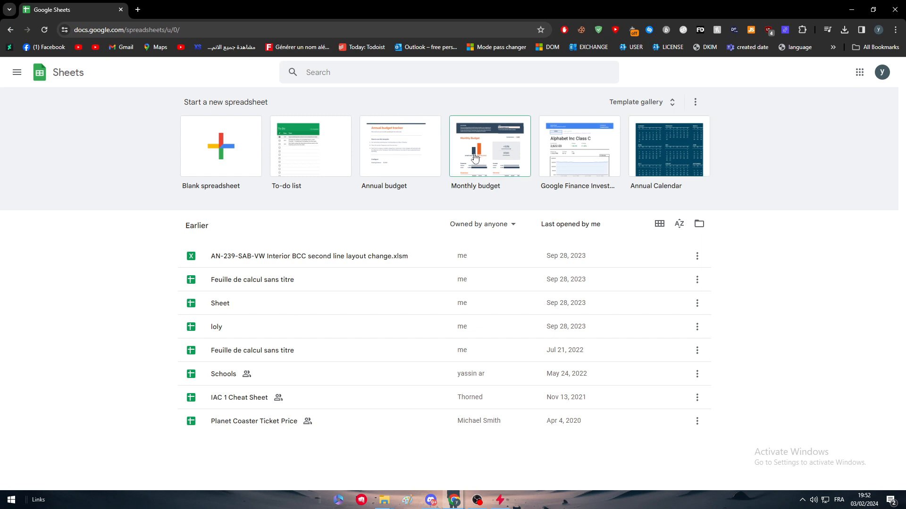
pyautogui.click(669, 102)
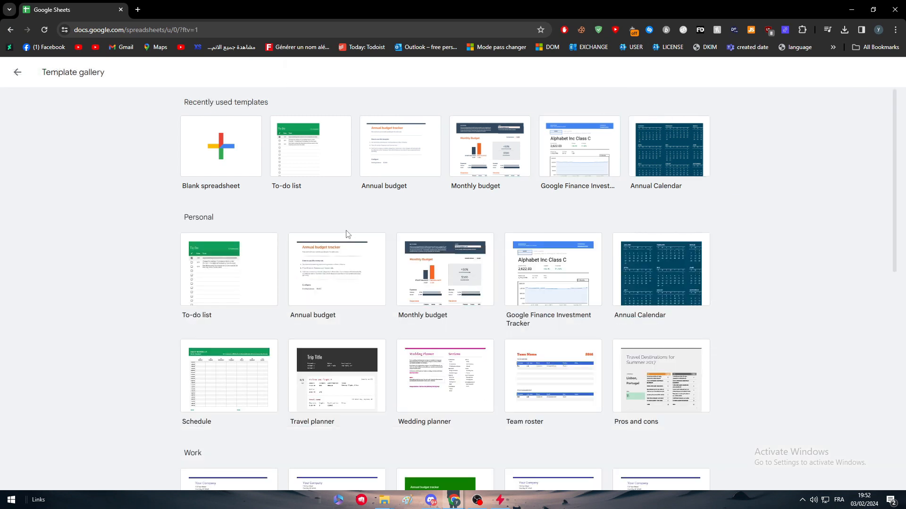
pyautogui.scroll(-3, 696, 231)
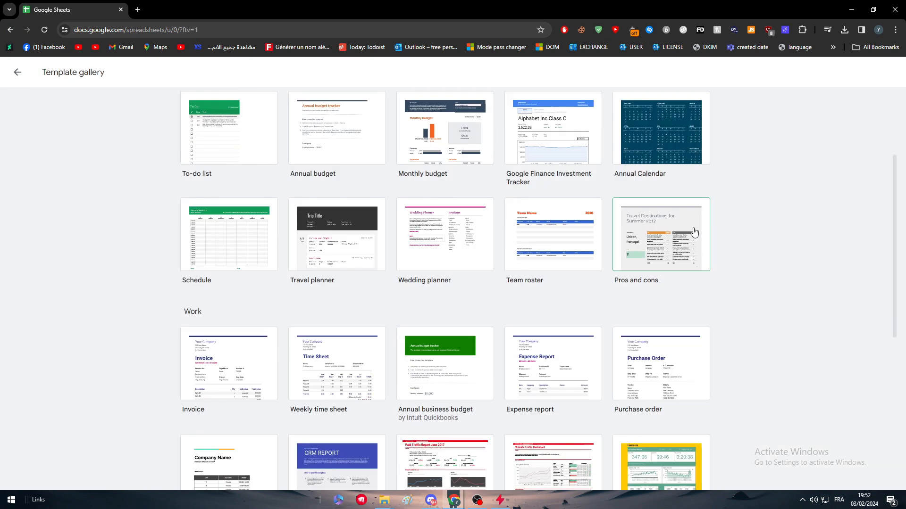
pyautogui.scroll(-2, 427, 259)
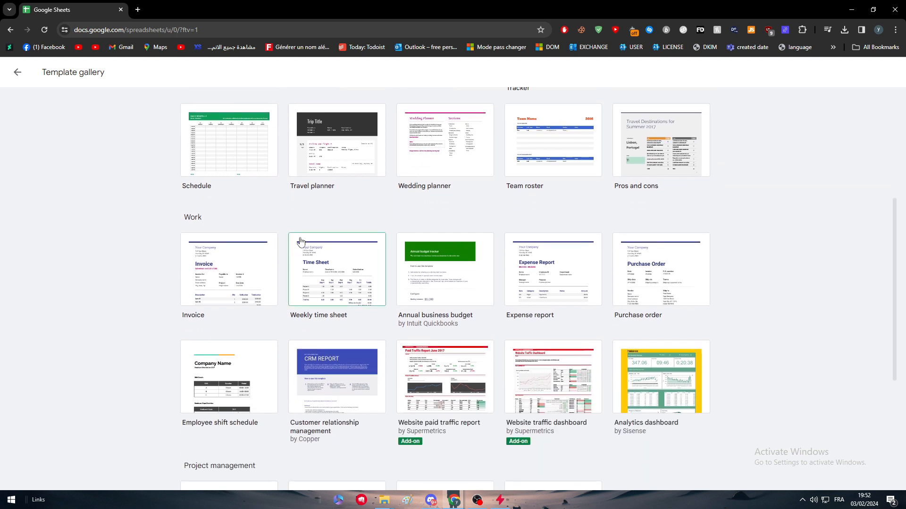
pyautogui.click(189, 277)
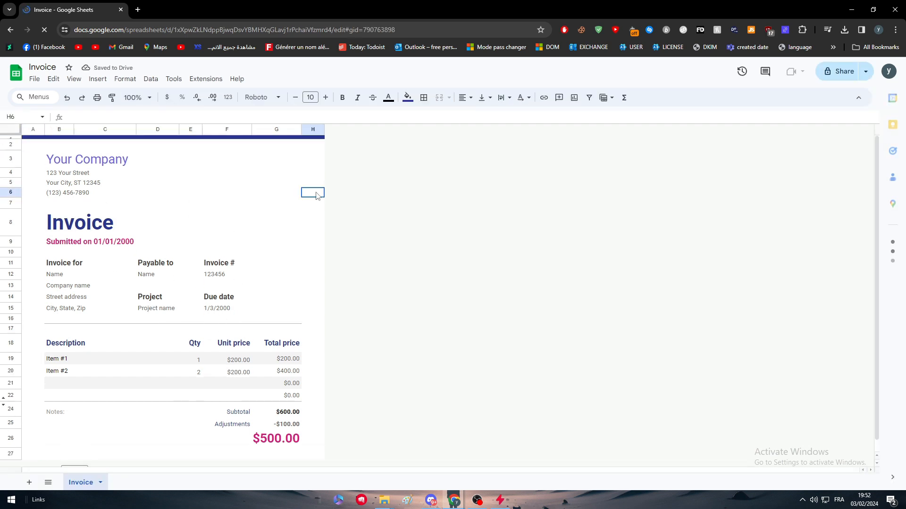
# - Examine the invoice template's layout, including the company name, address and empty cells around the header
pyautogui.click(276, 166)
pyautogui.click(87, 159)
pyautogui.click(33, 145)
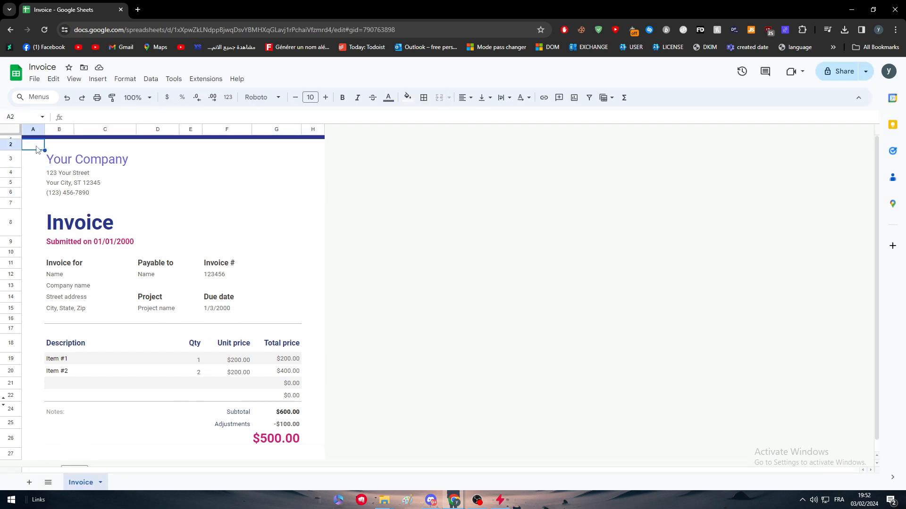
pyautogui.click(79, 161)
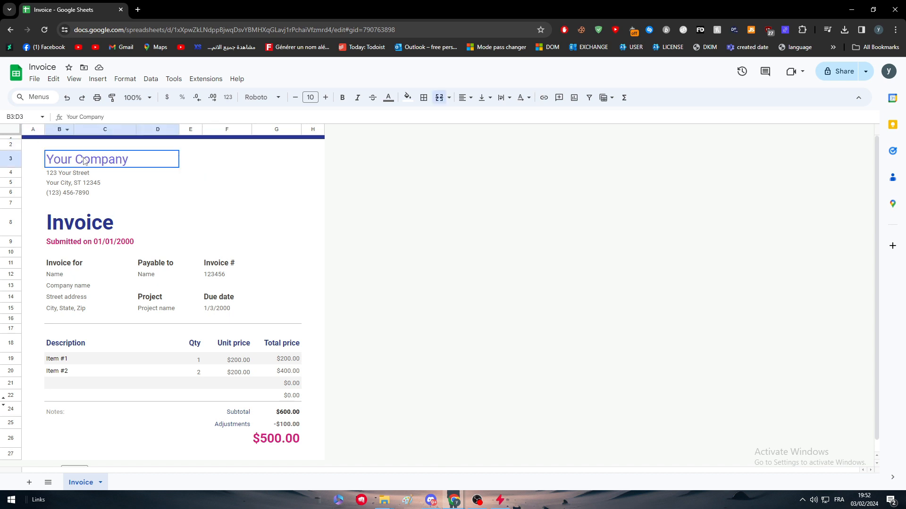
pyautogui.click(177, 176)
pyautogui.click(176, 163)
pyautogui.click(163, 147)
pyautogui.click(67, 147)
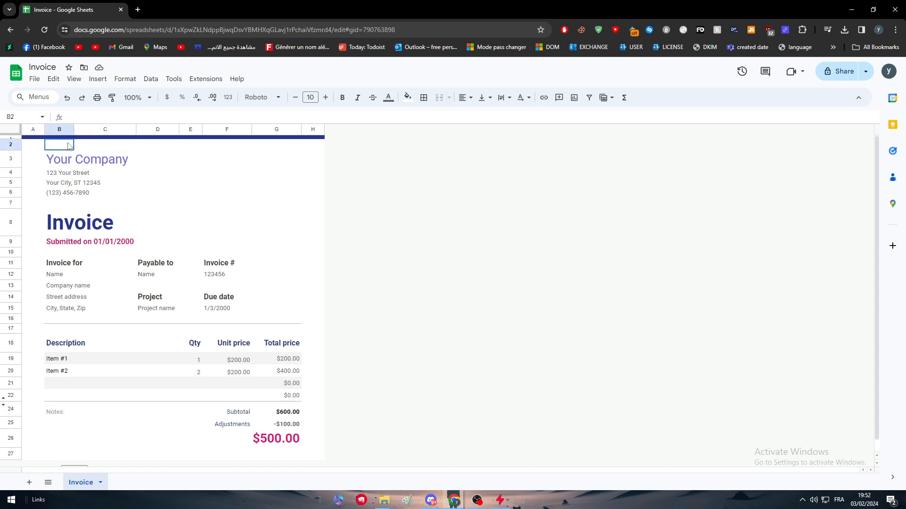
pyautogui.click(66, 165)
pyautogui.click(63, 175)
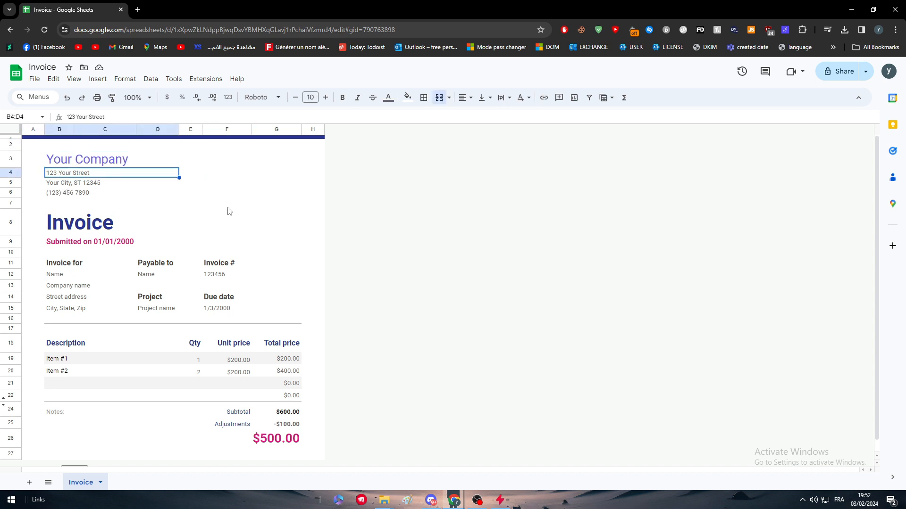
pyautogui.click(264, 217)
pyautogui.press('Right')
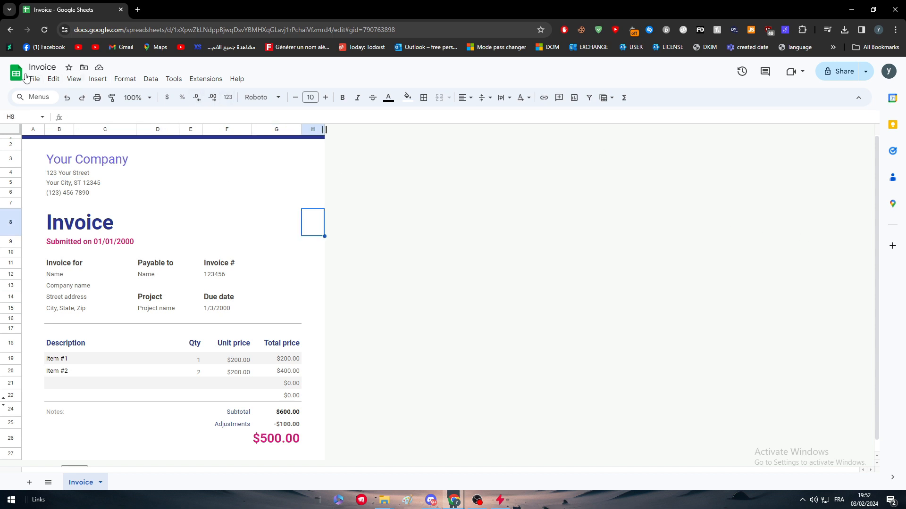
# - Return to the Sheets home page and create a blank spreadsheet
pyautogui.click(15, 73)
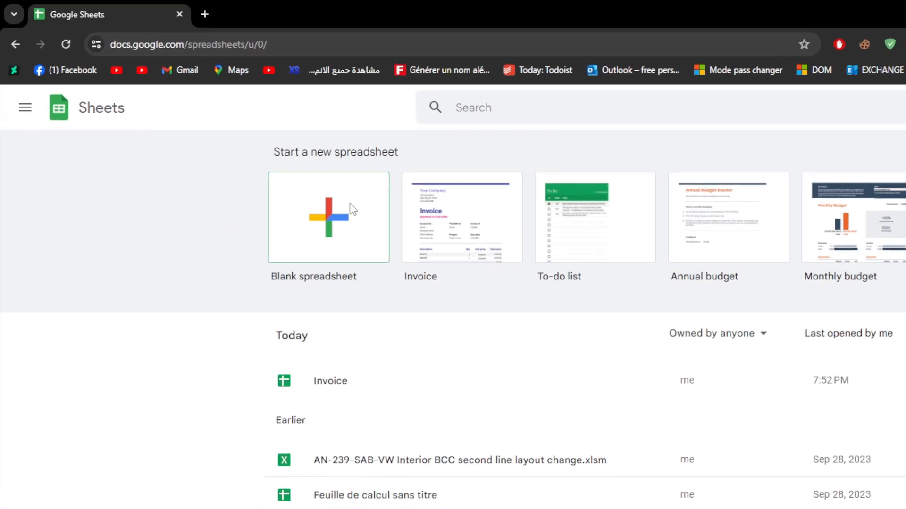
pyautogui.click(236, 140)
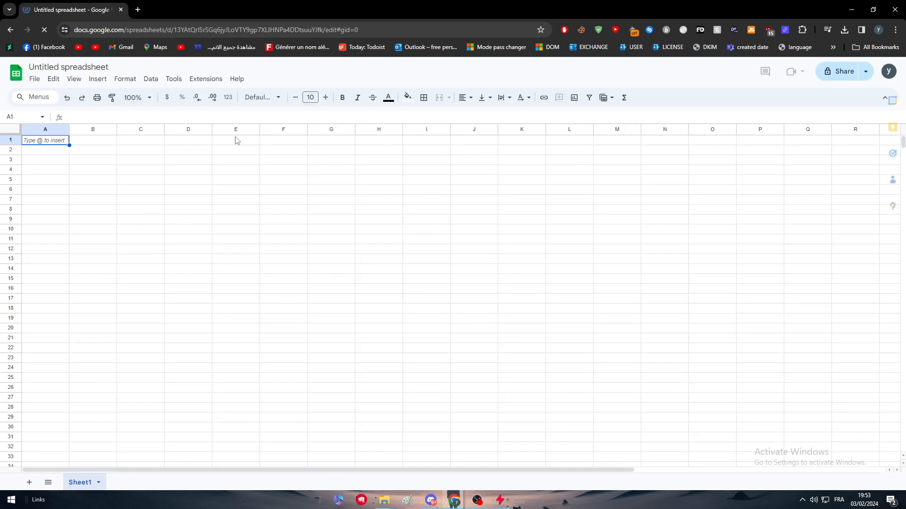
pyautogui.click(189, 228)
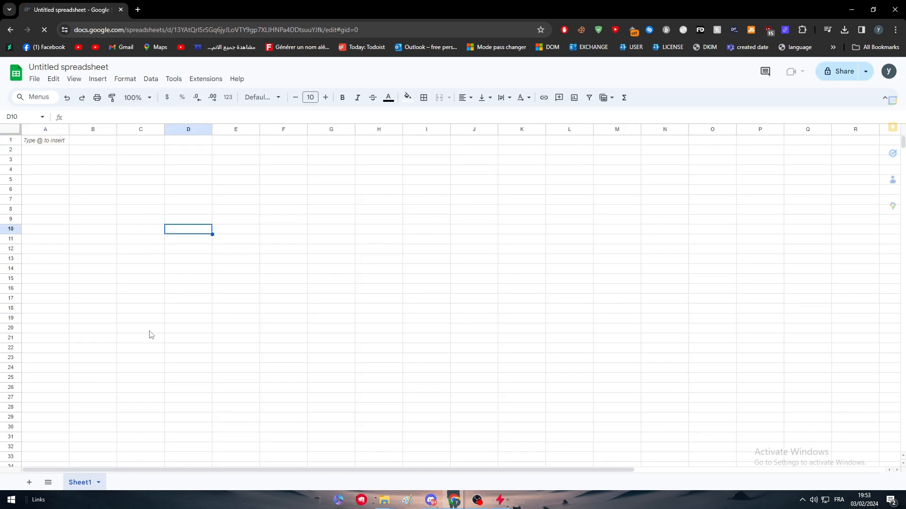
pyautogui.click(148, 334)
pyautogui.click(217, 200)
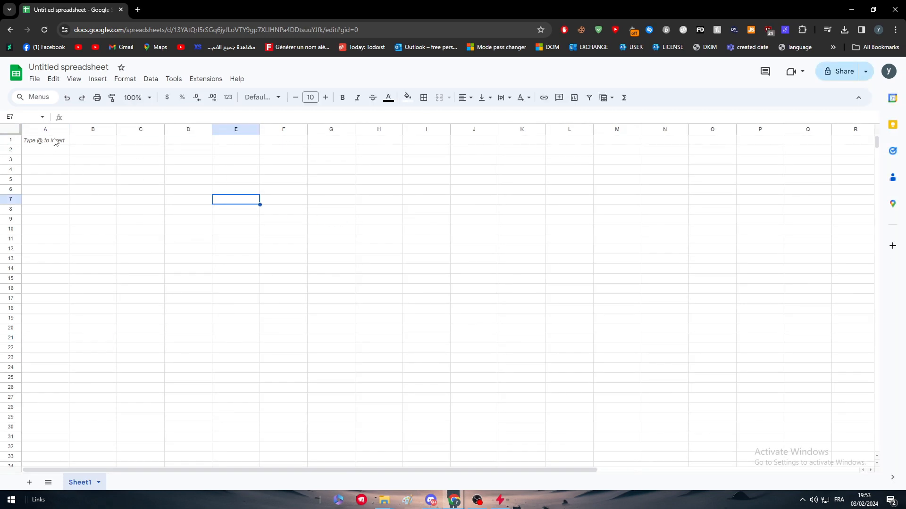
pyautogui.moveTo(57, 140); pyautogui.dragTo(264, 406)
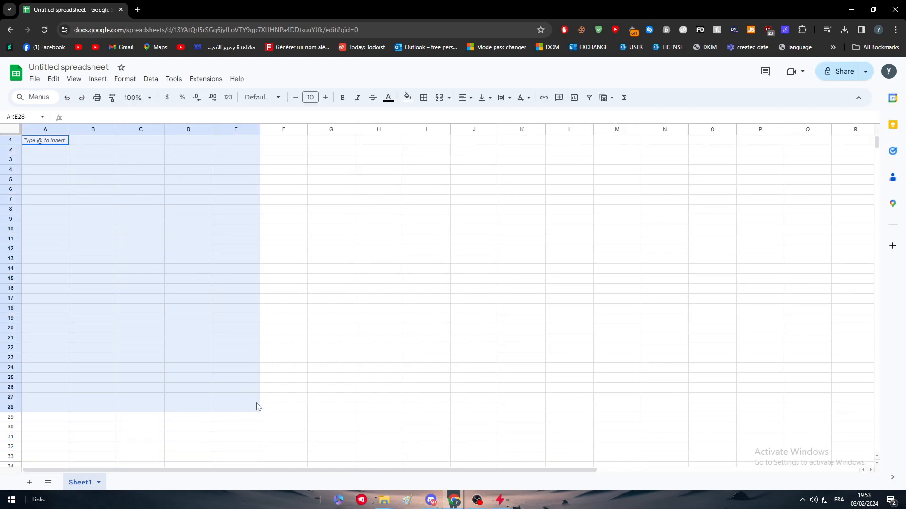
pyautogui.click(266, 408)
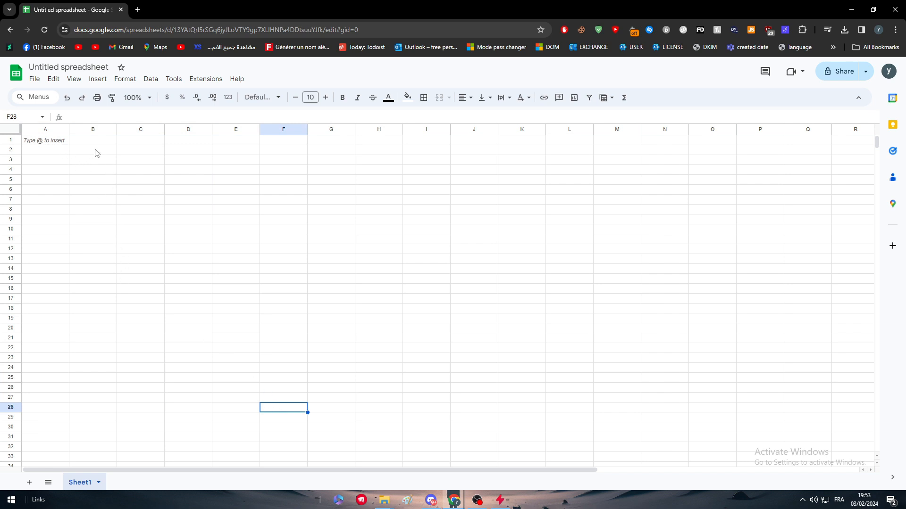
# - Merge cells B2:C5 into a single cell
pyautogui.moveTo(96, 152); pyautogui.dragTo(159, 180)
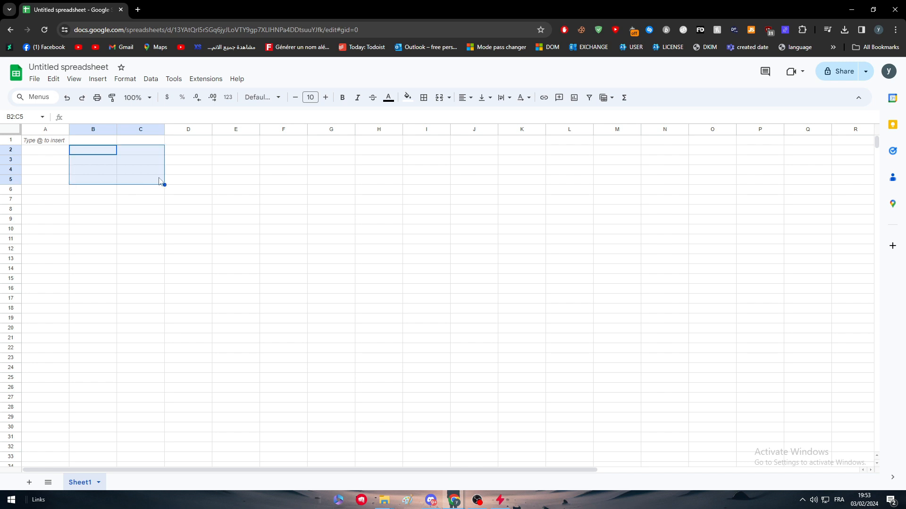
pyautogui.click(439, 97)
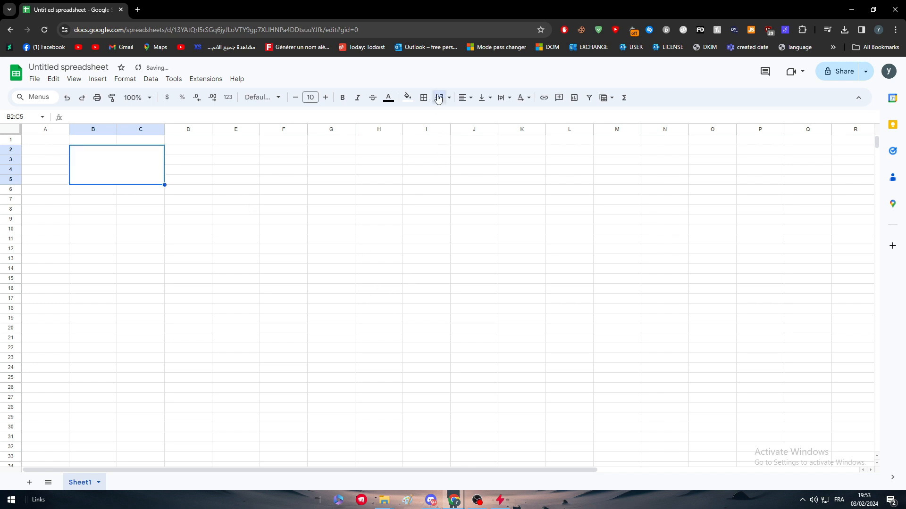
pyautogui.click(371, 229)
pyautogui.click(138, 189)
pyautogui.click(118, 170)
pyautogui.click(93, 156)
# - Merge the range B2:C10 into one large cell
pyautogui.moveTo(115, 186); pyautogui.dragTo(129, 229)
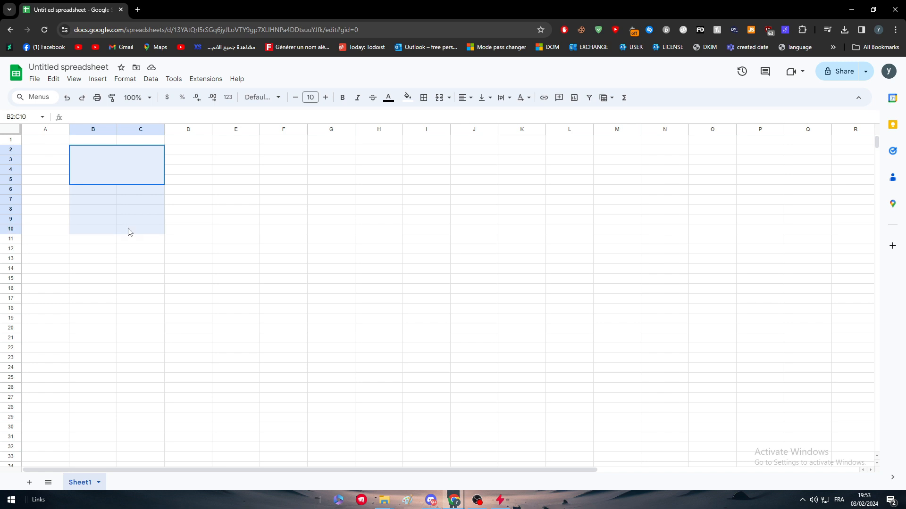
pyautogui.click(439, 97)
pyautogui.click(342, 245)
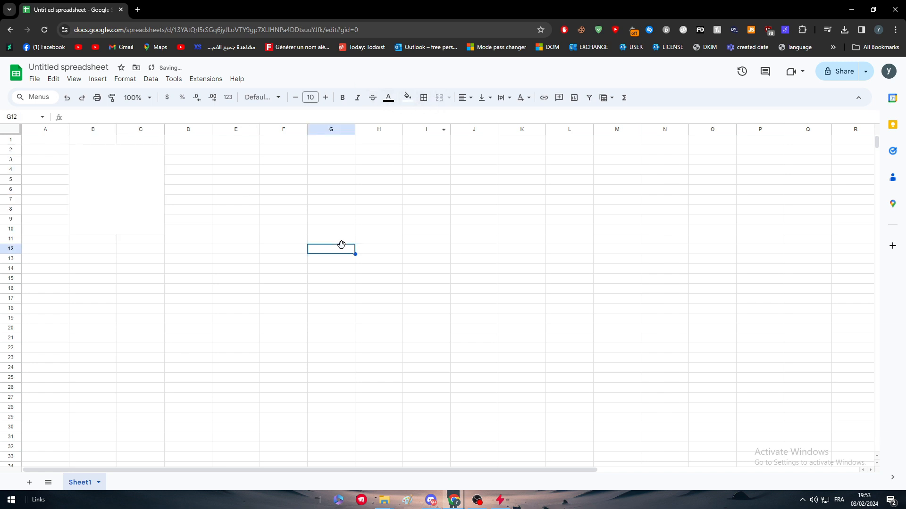
pyautogui.click(146, 184)
pyautogui.click(237, 210)
pyautogui.click(81, 159)
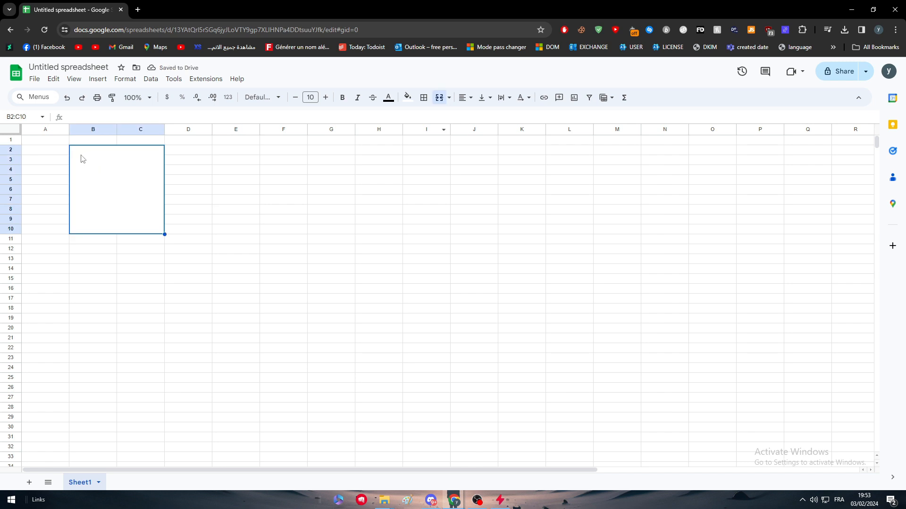
pyautogui.click(276, 250)
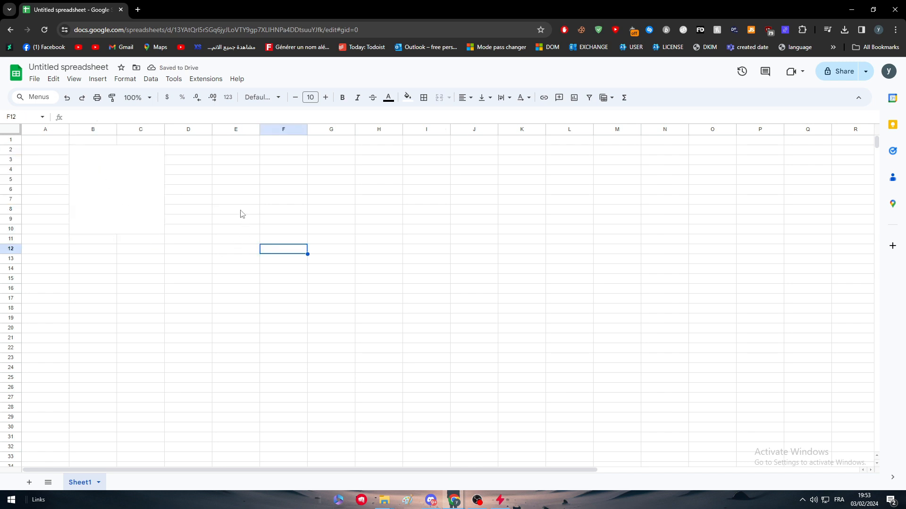
# - Merge the ranges D2:G3, D4:G5 and D6:G7 separately, making three stacked cells beside the large merged block
pyautogui.moveTo(184, 156); pyautogui.dragTo(313, 166)
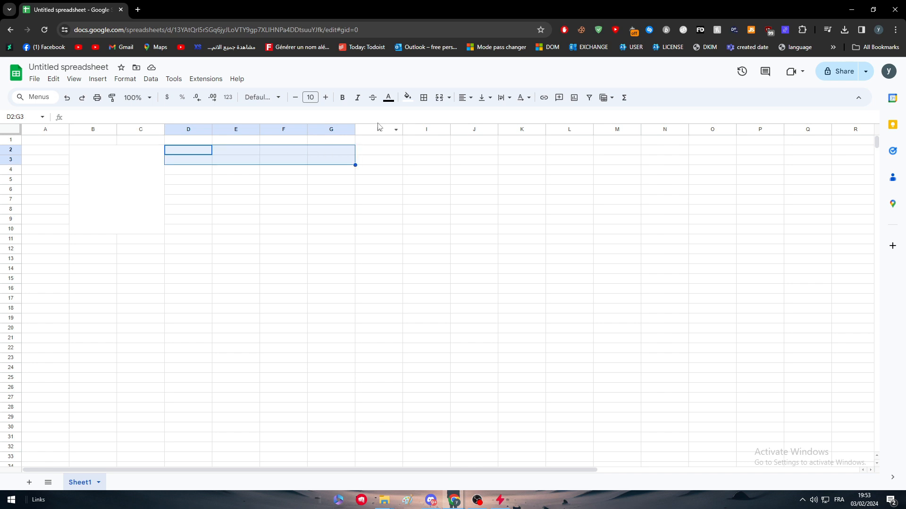
pyautogui.click(437, 99)
pyautogui.click(205, 217)
pyautogui.moveTo(191, 174); pyautogui.dragTo(317, 182)
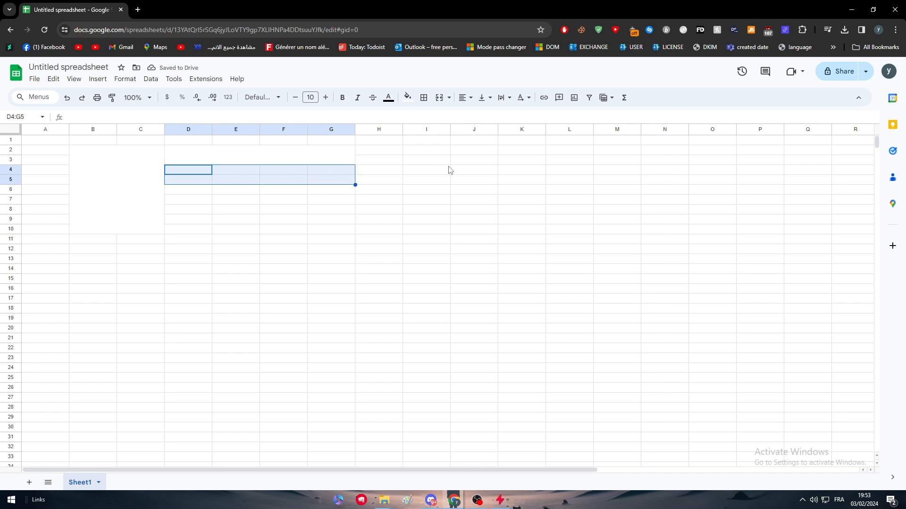
pyautogui.click(439, 99)
pyautogui.click(241, 236)
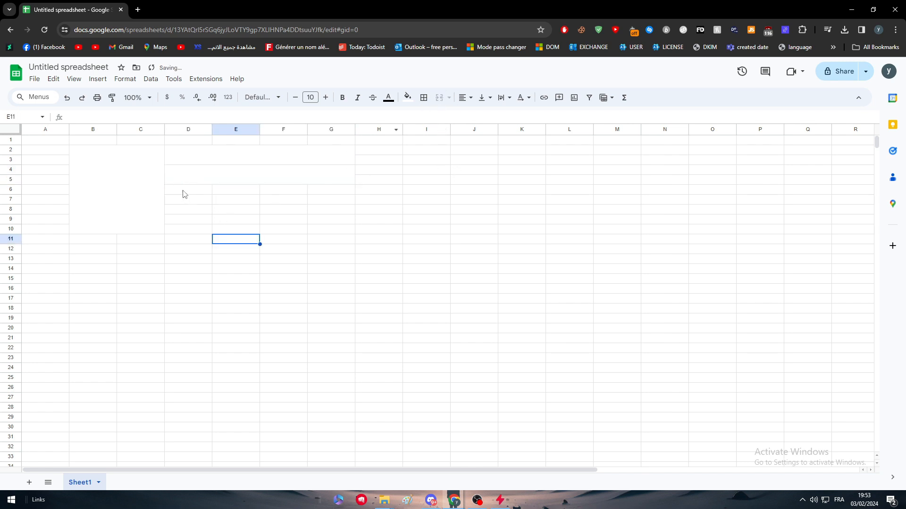
pyautogui.moveTo(184, 194); pyautogui.dragTo(324, 198)
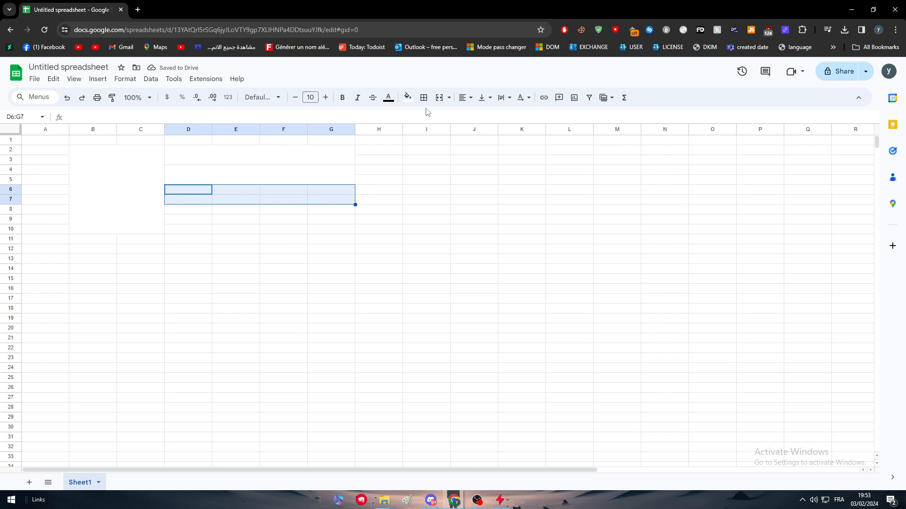
pyautogui.click(438, 98)
pyautogui.click(398, 221)
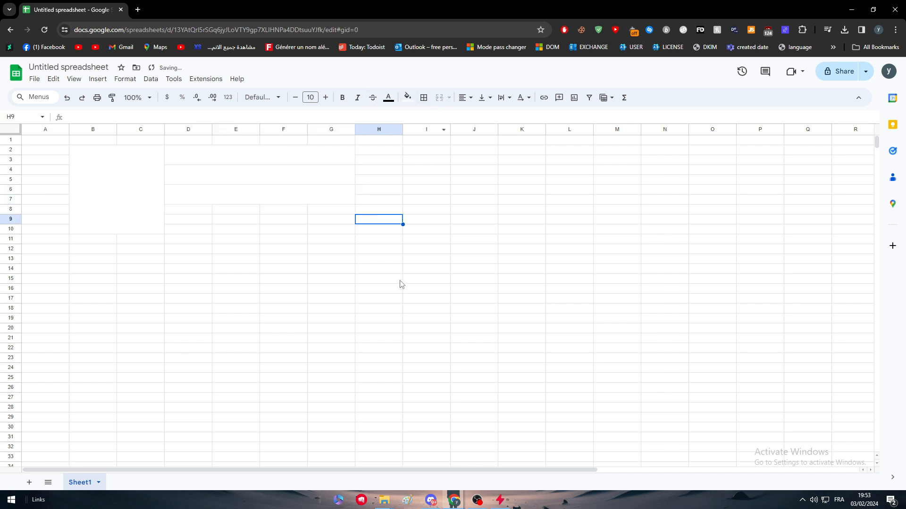
pyautogui.press('Up')
pyautogui.press('Up')
pyautogui.press('Up')
pyautogui.press('Up')
pyautogui.press('Right')
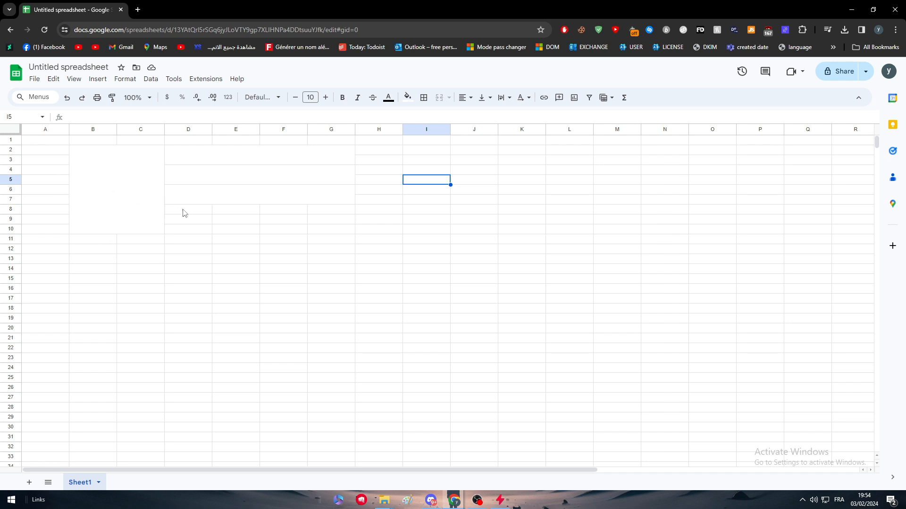
# - Enter "invoice - 0001" in the merged cell D2:G3
pyautogui.click(235, 162)
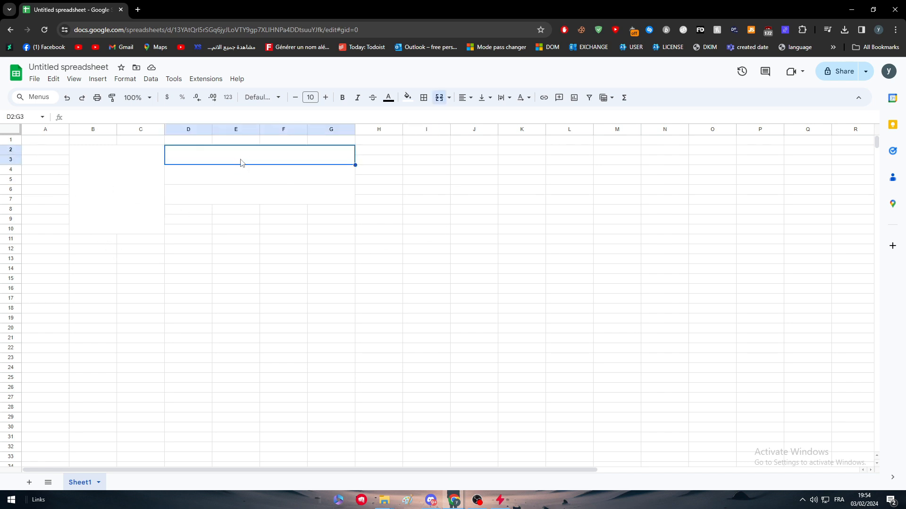
pyautogui.doubleClick(241, 162)
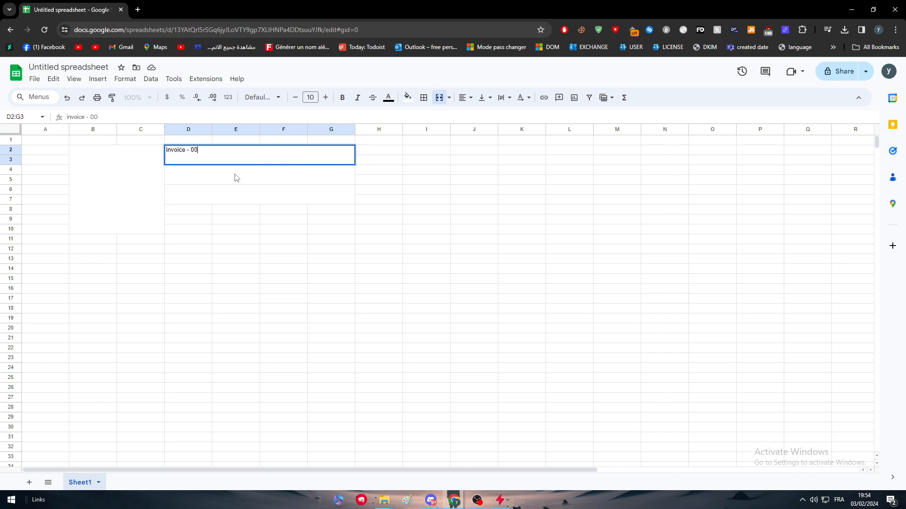
pyautogui.click(258, 219)
# - Center the content of the merged cell D2:G3 horizontally
pyautogui.doubleClick(183, 157)
pyautogui.tripleClick(183, 150)
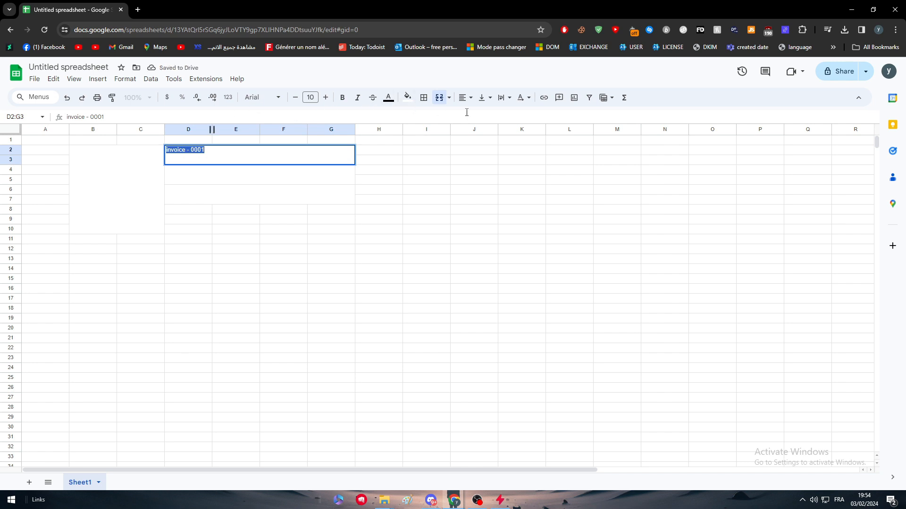
pyautogui.click(464, 98)
pyautogui.click(480, 117)
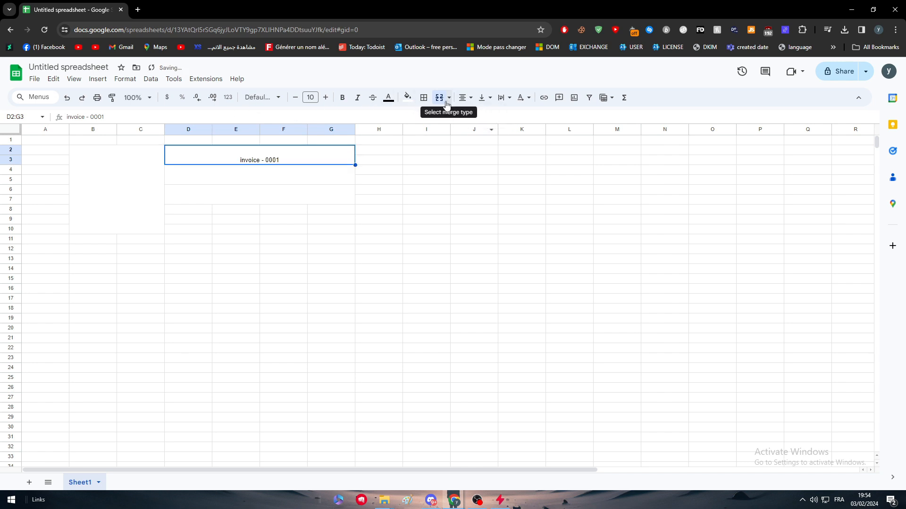
# - Clear the text in the merged cell D2:G3 and set its vertical alignment to middle
pyautogui.press('BackSpace')
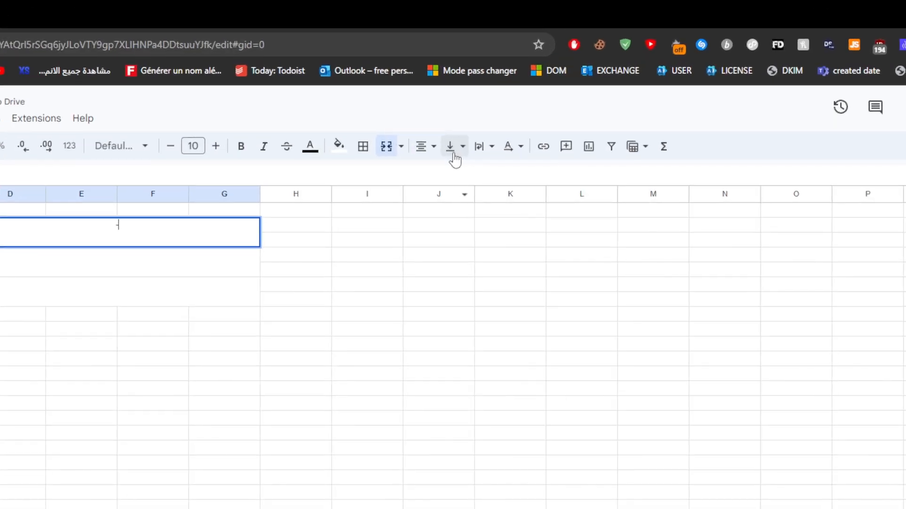
pyautogui.click(483, 99)
pyautogui.click(502, 117)
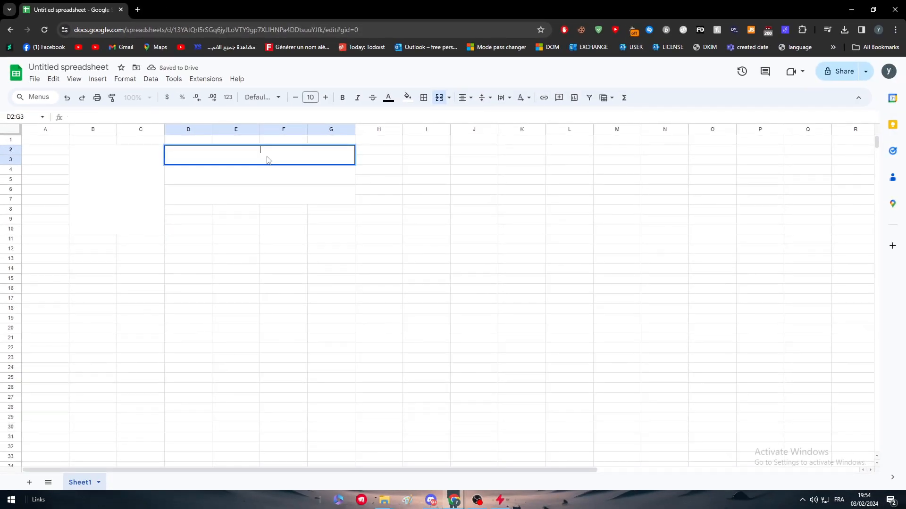
pyautogui.click(372, 236)
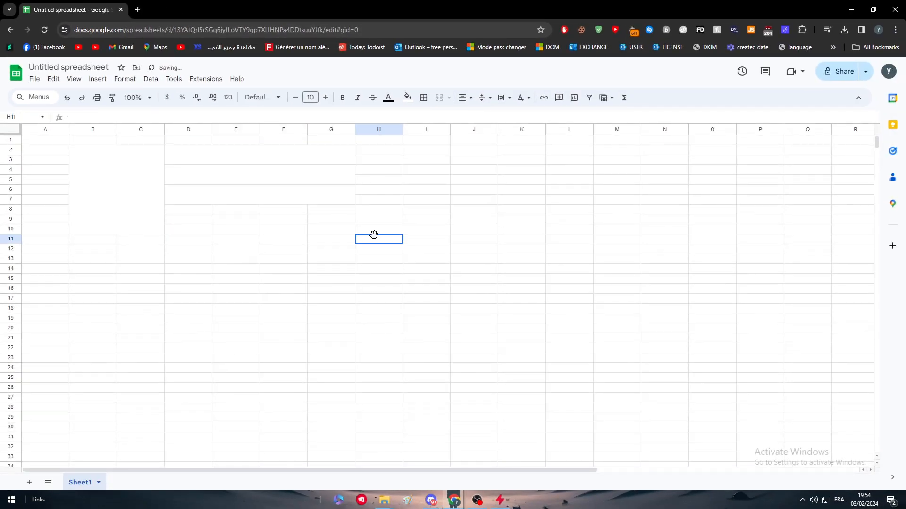
# - Enter "INVOICE - 0001" in the merged cell D2:G3
pyautogui.doubleClick(265, 154)
pyautogui.write('in')
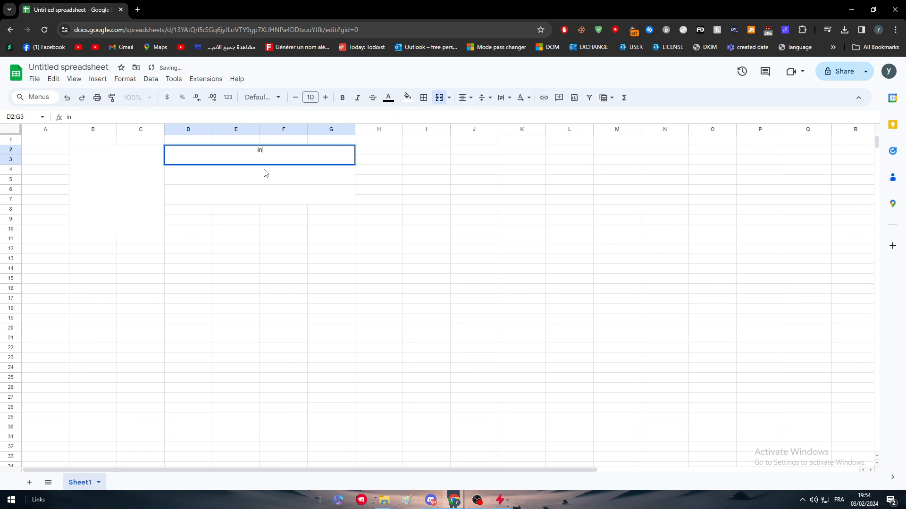
pyautogui.press('BackSpace')
pyautogui.press('BackSpace')
pyautogui.write('INVOICE - 0001')
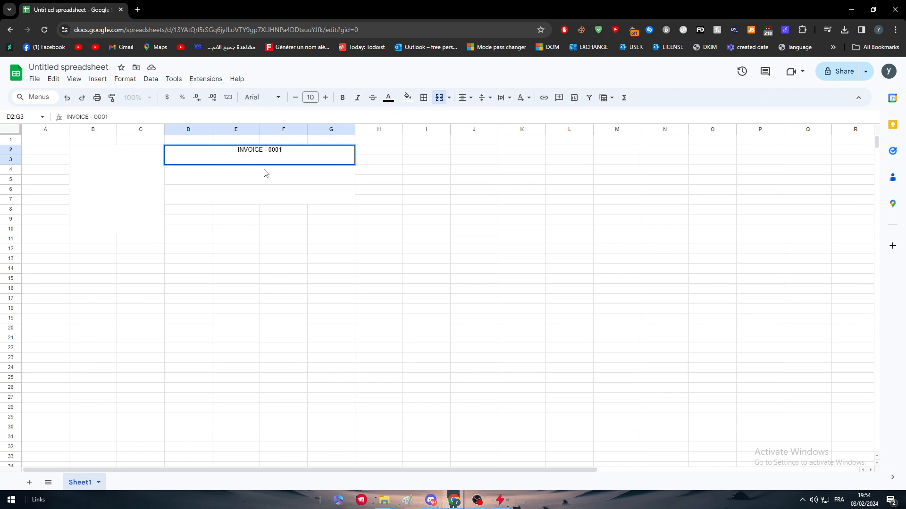
pyautogui.click(340, 348)
# - Make the invoice title in the merged cell D2:G3 bold
pyautogui.click(288, 163)
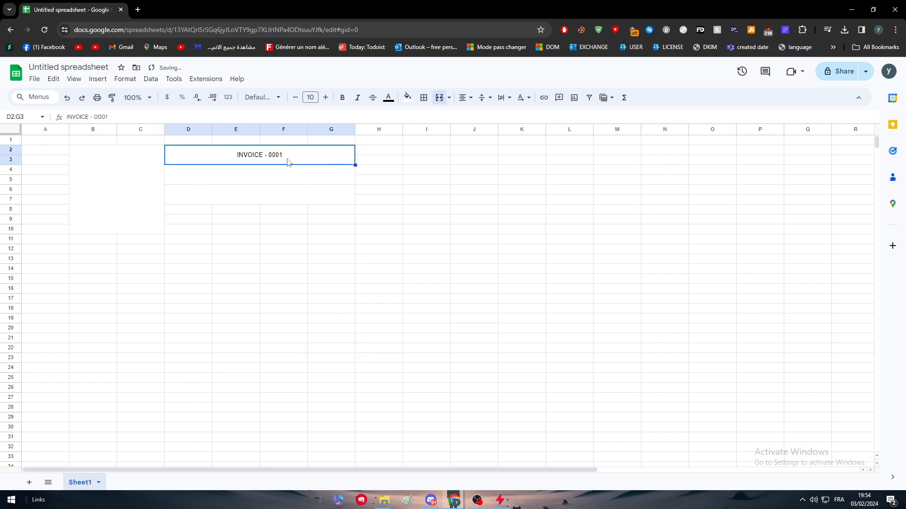
pyautogui.click(342, 97)
pyautogui.moveTo(422, 229); pyautogui.dragTo(425, 239)
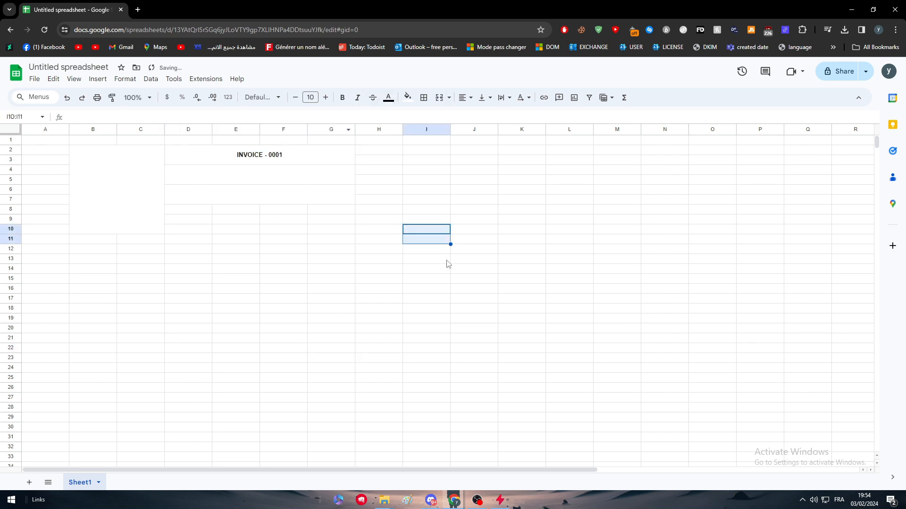
# - Set the font of the invoice title in D2:G3 to Arial
pyautogui.click(297, 157)
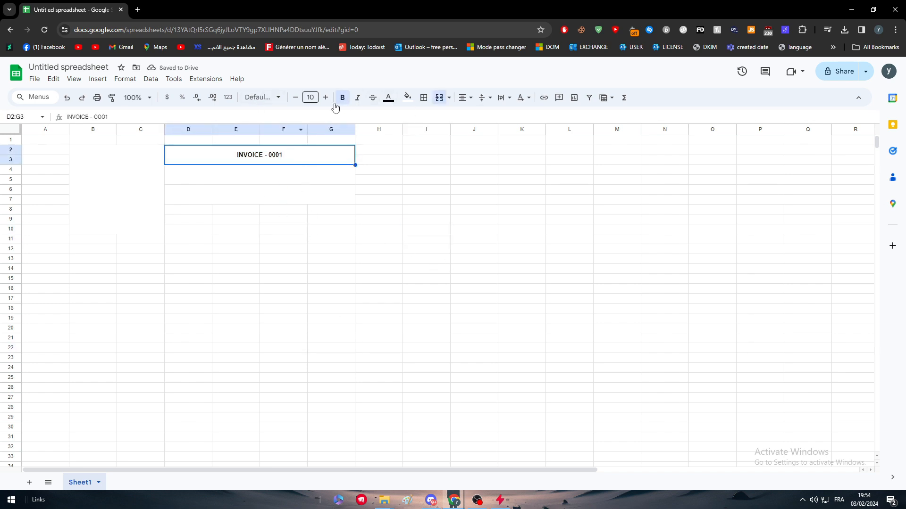
pyautogui.click(272, 100)
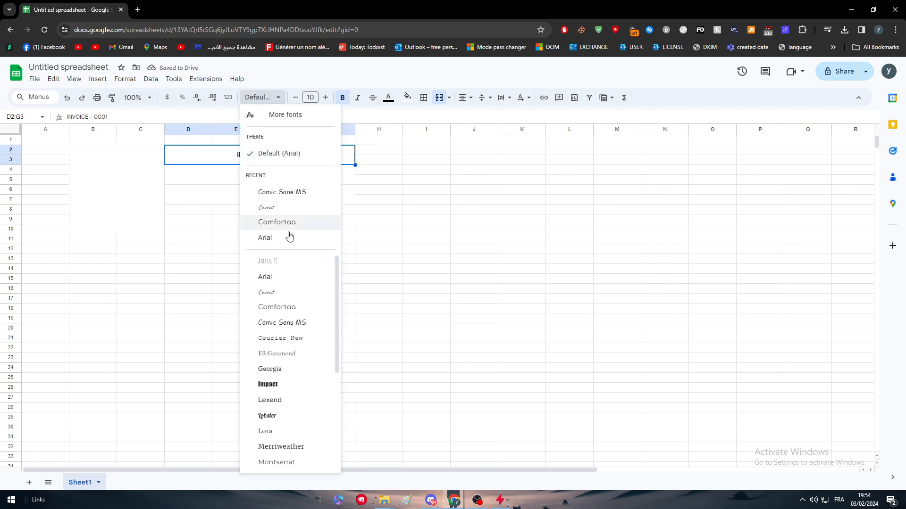
pyautogui.click(285, 277)
pyautogui.click(371, 274)
pyautogui.click(319, 173)
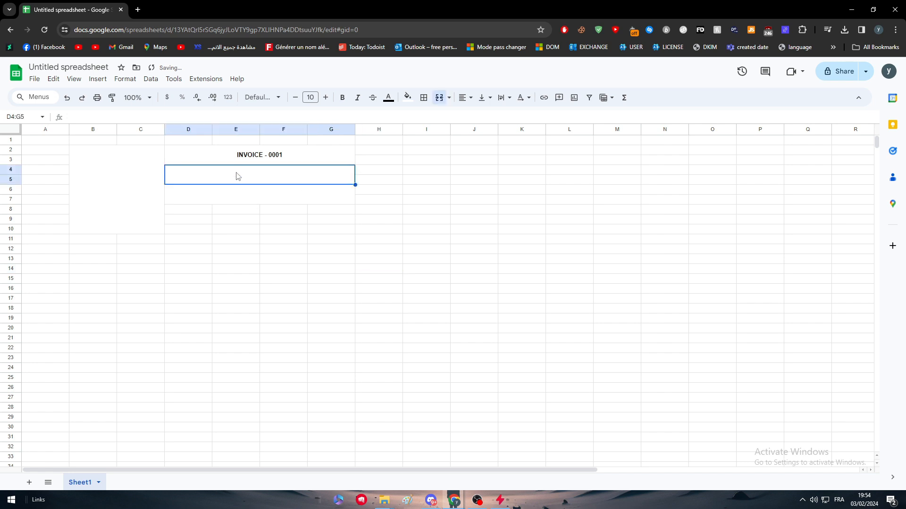
pyautogui.click(372, 229)
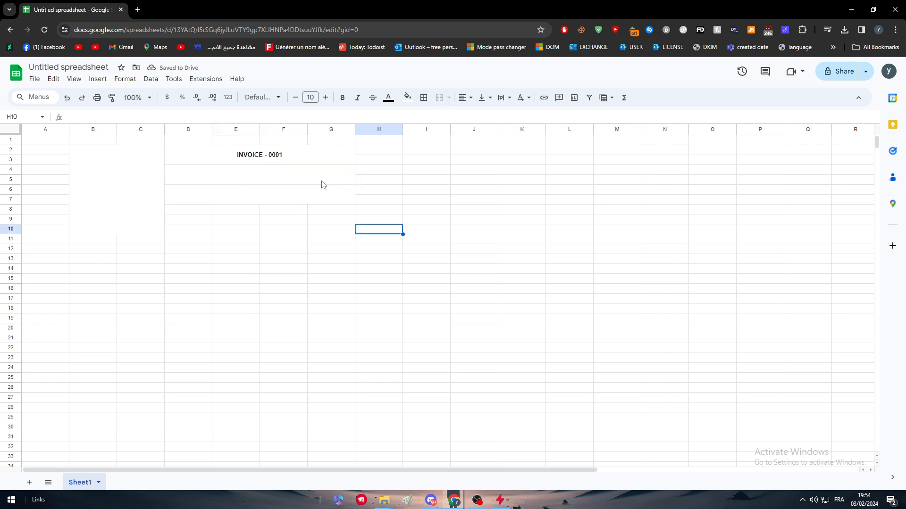
# - Copy the invoice title with its formatting into the merged cell D4:G5
pyautogui.click(302, 157)
pyautogui.hotkey('ctrl', 'c')
pyautogui.click(293, 176)
pyautogui.hotkey('ctrl', 'v')
# - Replace the text in the merged cell D4:G5 with "United state of america"
pyautogui.doubleClick(267, 178)
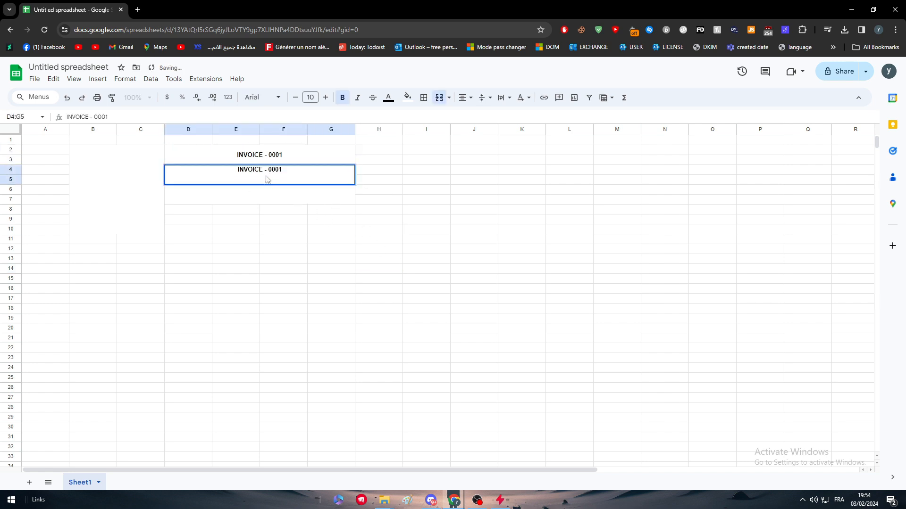
pyautogui.tripleClick(262, 174)
pyautogui.write('UN')
pyautogui.press('BackSpace')
pyautogui.write('nited state of america')
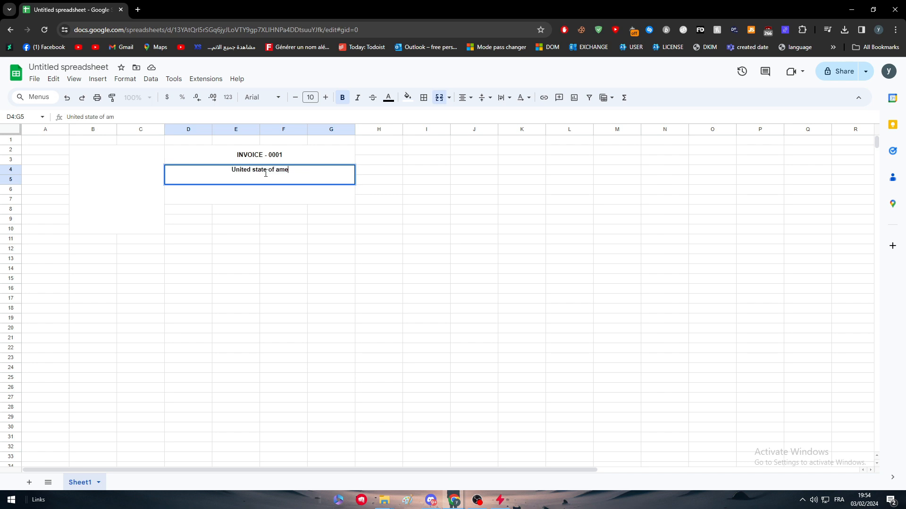
pyautogui.click(302, 313)
# - Remove the bold formatting from "United state of america" in D4:G5
pyautogui.click(302, 181)
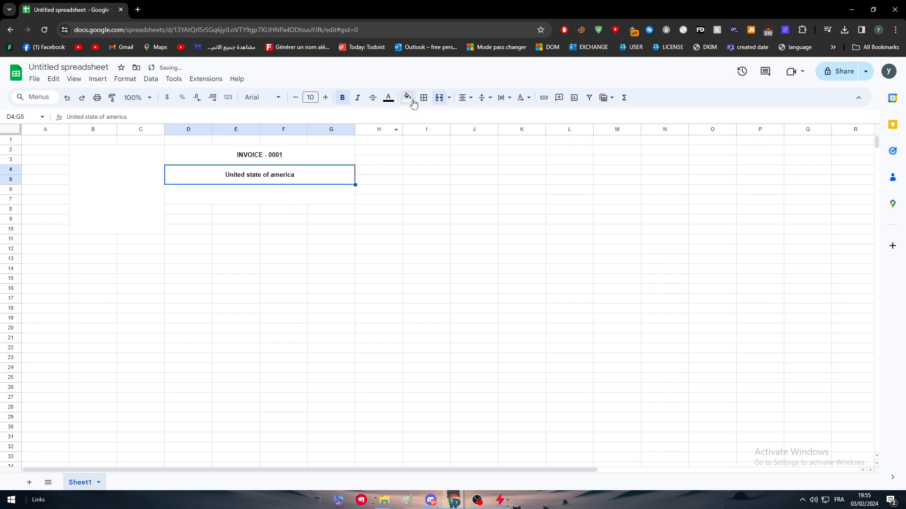
pyautogui.click(343, 97)
pyautogui.click(429, 180)
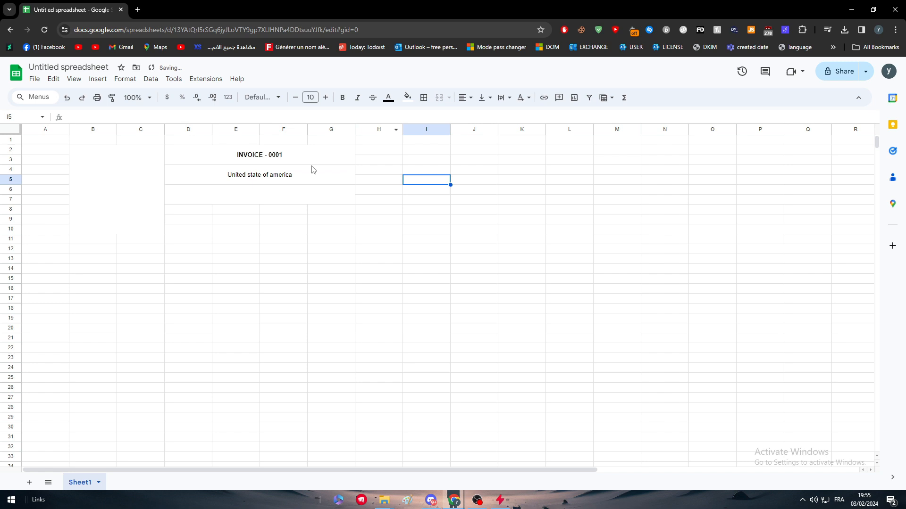
pyautogui.click(238, 177)
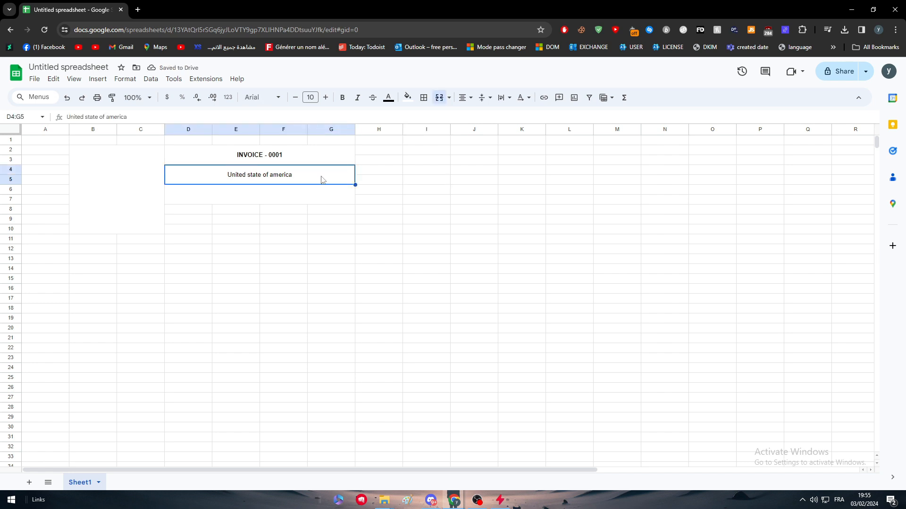
pyautogui.press('Right')
pyautogui.press('Right')
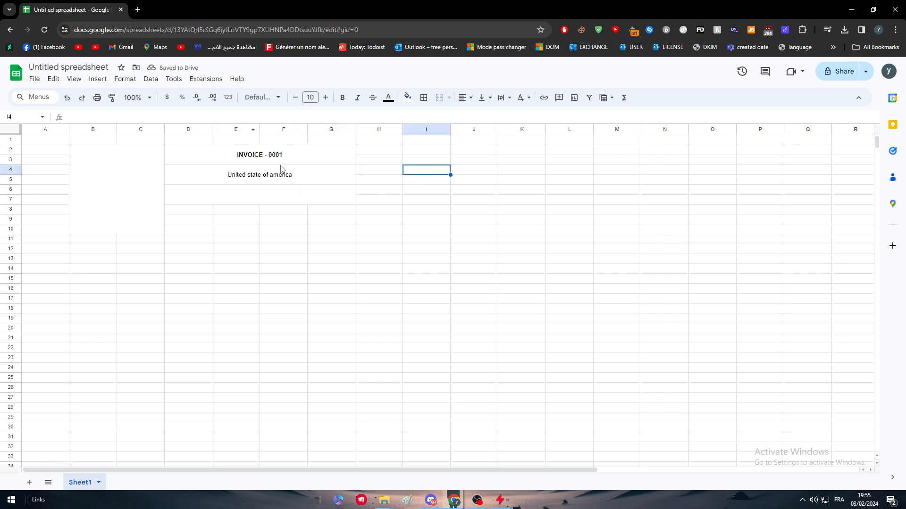
# - Increase the font size of the invoice title in D2:G3 to 20
pyautogui.click(255, 159)
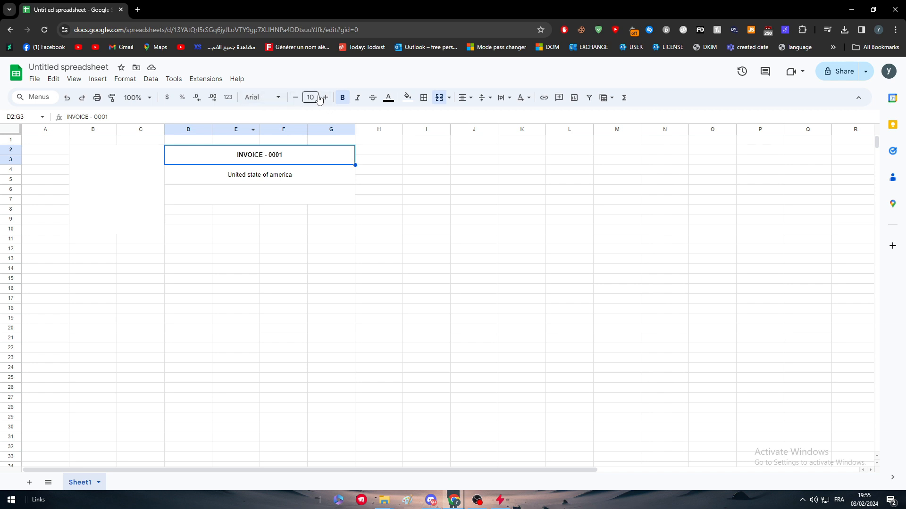
pyautogui.click(324, 98)
pyautogui.click(324, 98)
pyautogui.click(324, 98)
pyautogui.click(325, 97)
pyautogui.click(325, 97)
pyautogui.click(324, 98)
pyautogui.click(324, 98)
pyautogui.click(325, 97)
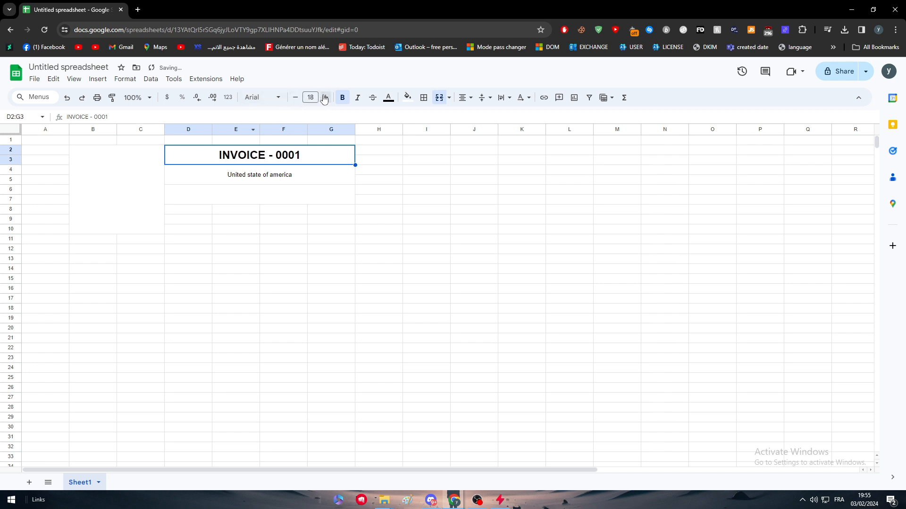
pyautogui.click(325, 98)
pyautogui.click(325, 98)
pyautogui.click(418, 267)
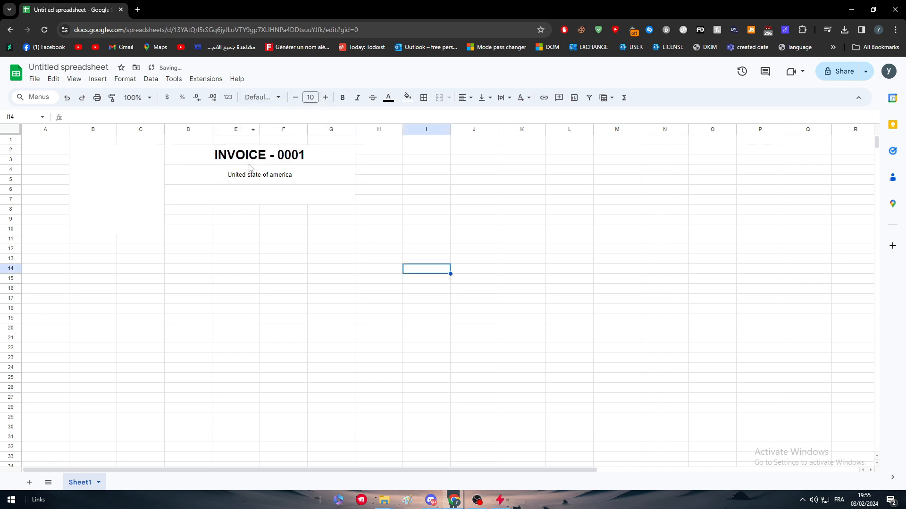
# - Enter "Company signature" in the merged cell D6:G7
pyautogui.click(261, 183)
pyautogui.click(289, 198)
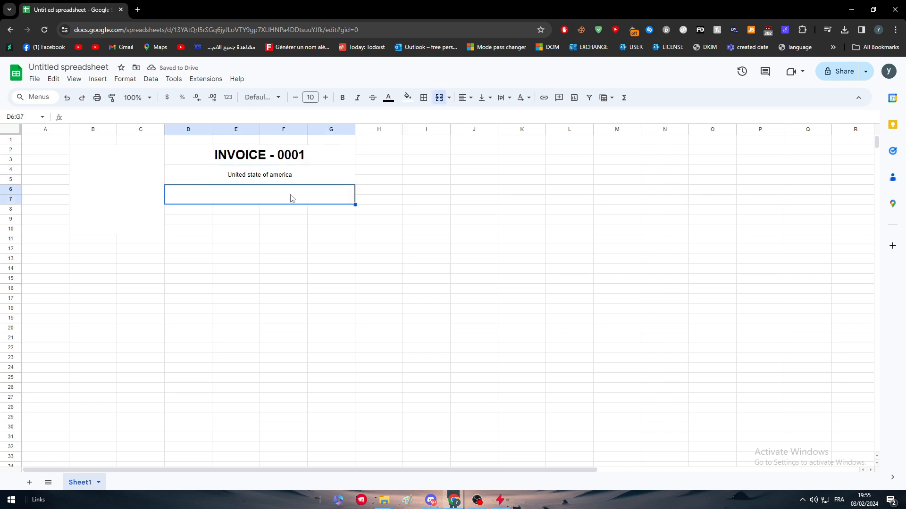
pyautogui.doubleClick(250, 193)
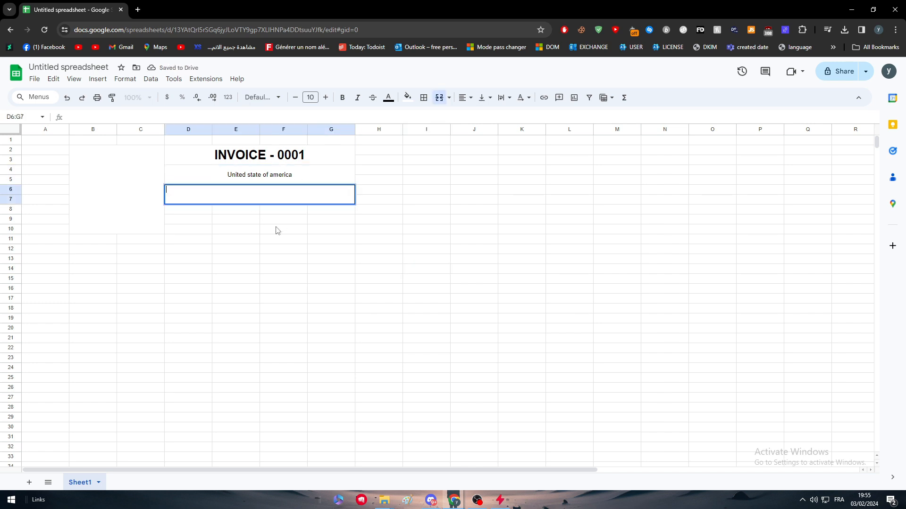
pyautogui.doubleClick(253, 192)
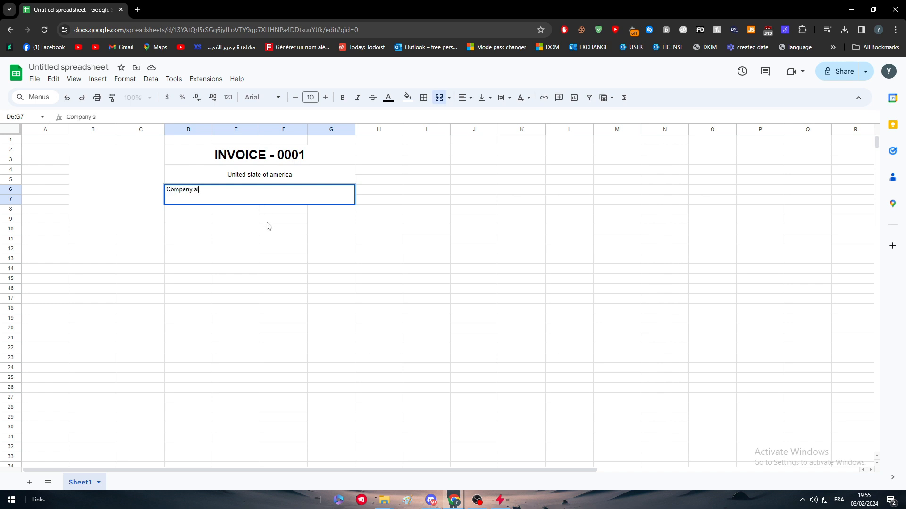
pyautogui.click(284, 229)
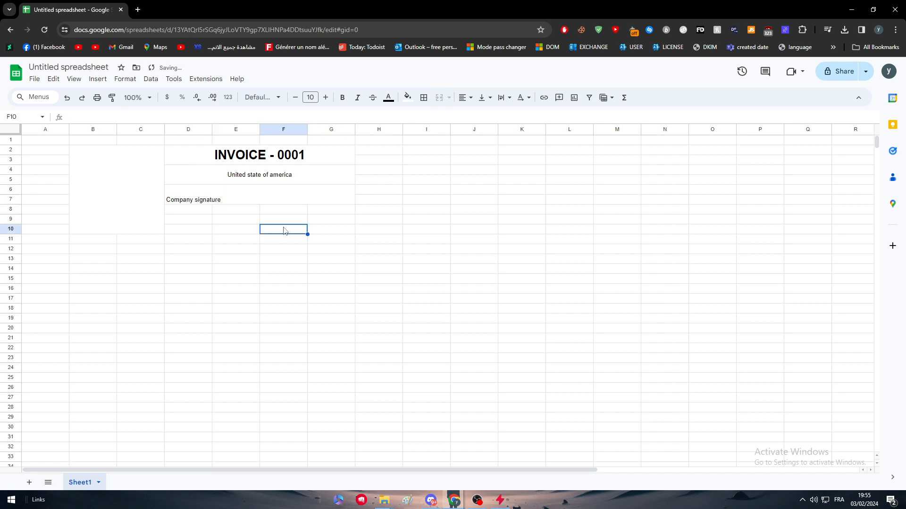
# - Apply the formatting of the "United state of america" cell to the "Company signature" cell with Paint format
pyautogui.click(282, 210)
pyautogui.click(279, 200)
pyautogui.click(281, 162)
pyautogui.click(281, 176)
pyautogui.hotkey('ctrl', 'c')
pyautogui.click(276, 198)
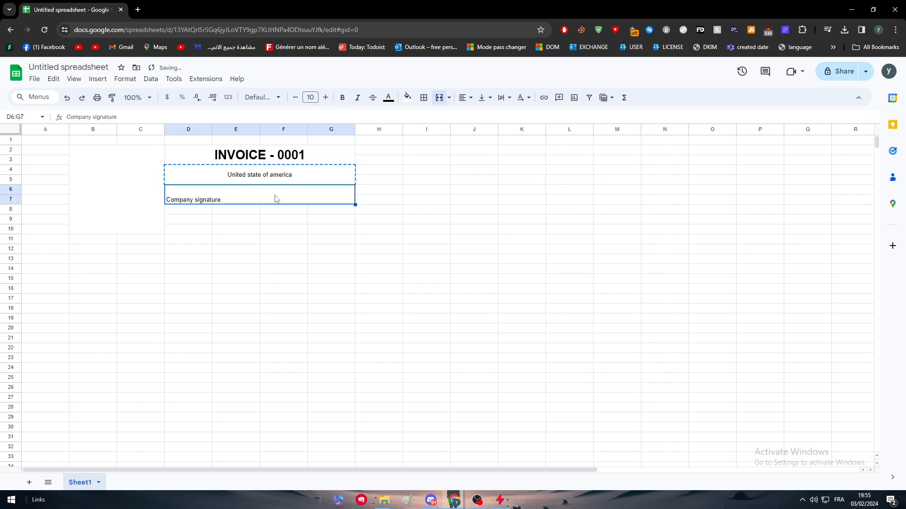
pyautogui.rightClick(276, 199)
pyautogui.click(257, 177)
pyautogui.click(111, 97)
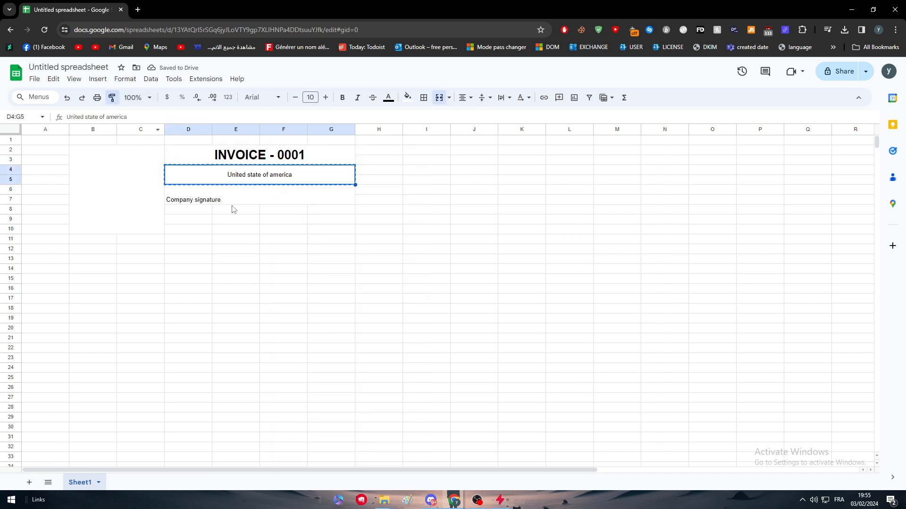
pyautogui.click(231, 203)
pyautogui.click(331, 230)
# - Reduce the font size of "Company signature" in D6:G7 to 9
pyautogui.click(288, 204)
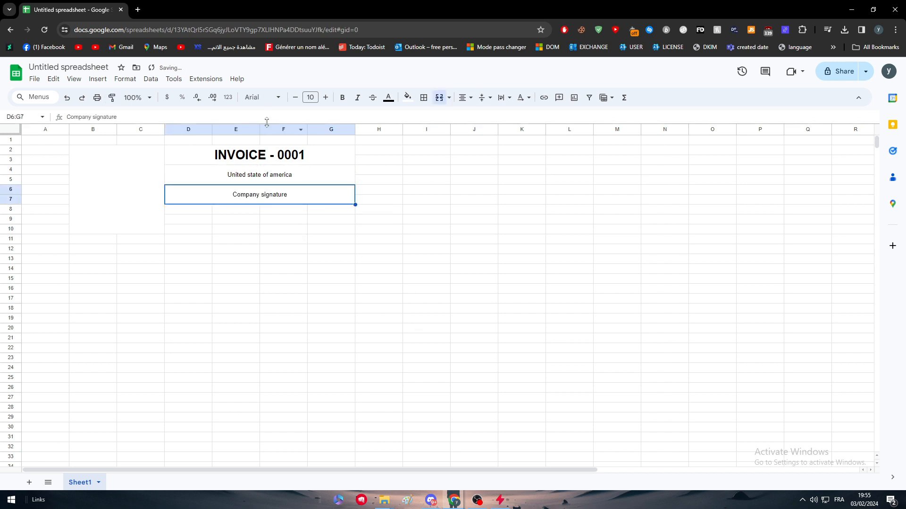
pyautogui.click(295, 98)
pyautogui.click(403, 223)
pyautogui.click(325, 198)
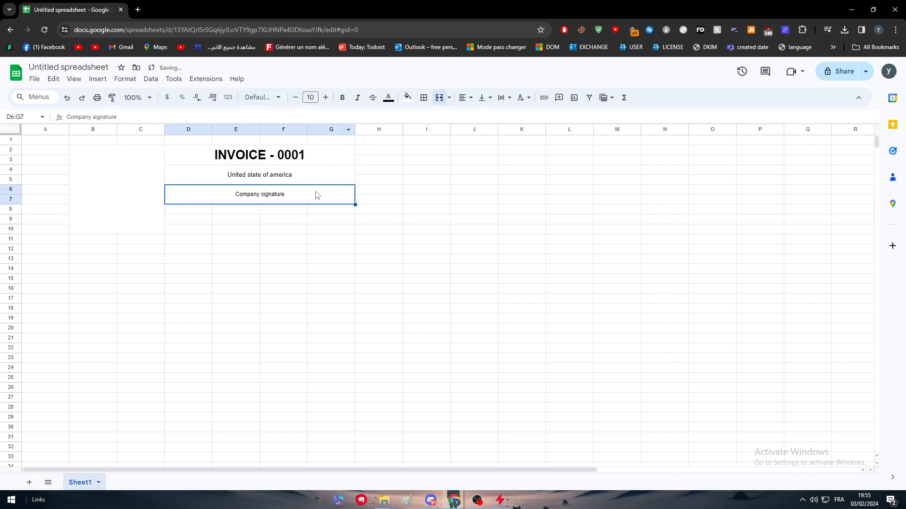
pyautogui.doubleClick(311, 198)
pyautogui.write('@')
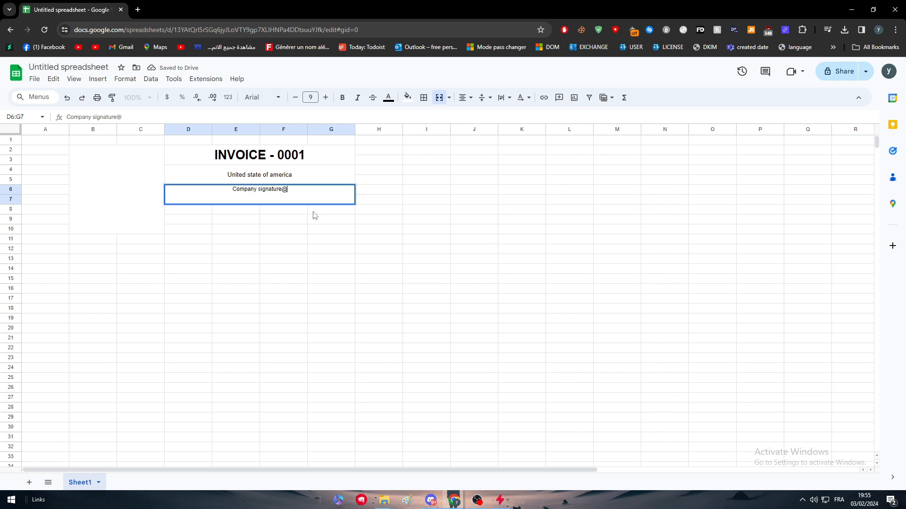
pyautogui.press('BackSpace')
pyautogui.click(312, 211)
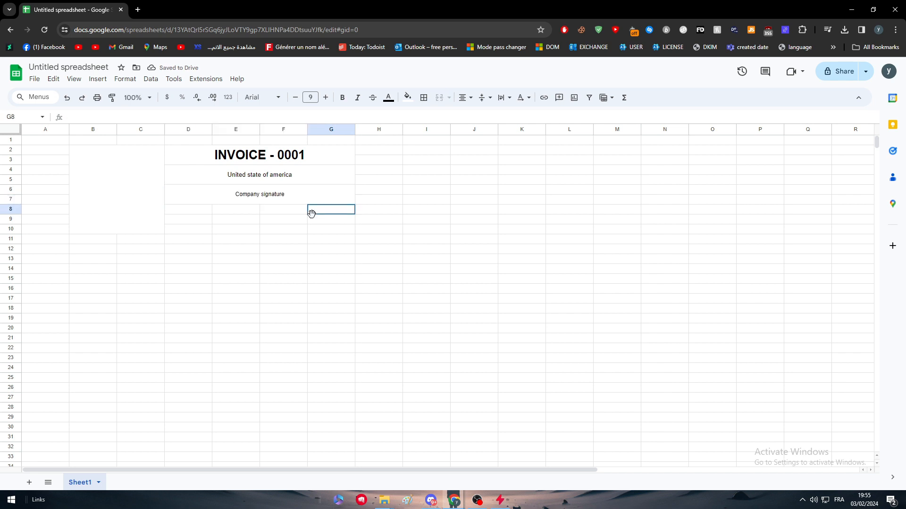
# - Make the "Company signature" text in D6:G7 smaller still
pyautogui.click(304, 198)
pyautogui.click(297, 98)
pyautogui.click(424, 240)
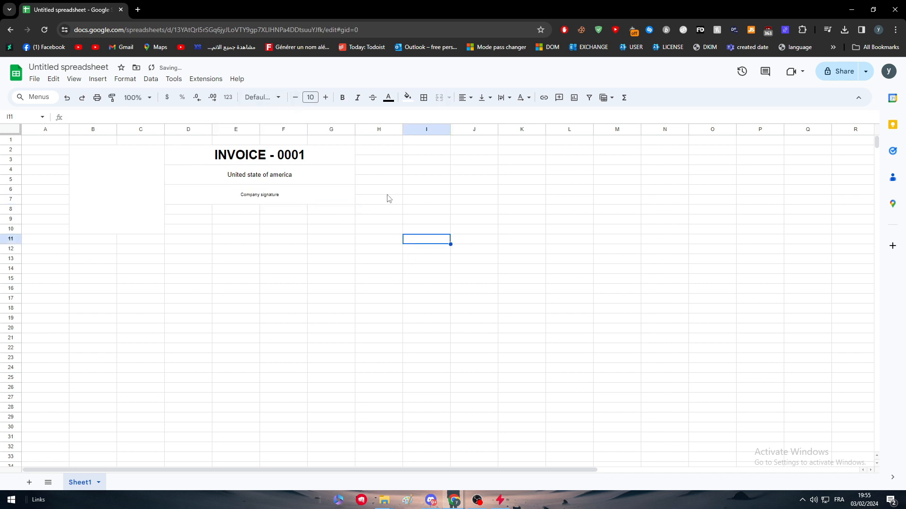
pyautogui.click(336, 259)
# - Select the merged cell B2:C10 and try to drop the chatgpt-logo image file into it from File Explorer
pyautogui.click(118, 177)
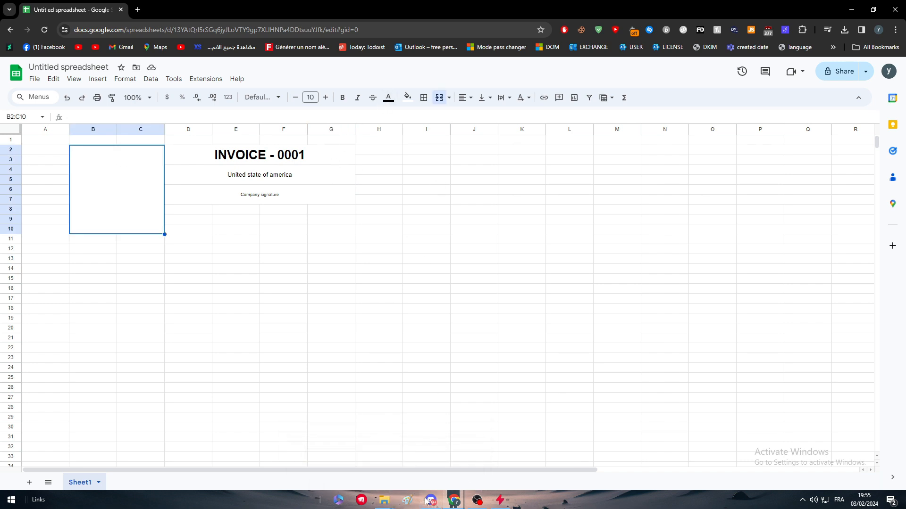
pyautogui.moveTo(385, 501)
pyautogui.click(431, 462)
pyautogui.moveTo(478, 8); pyautogui.dragTo(0, 28)
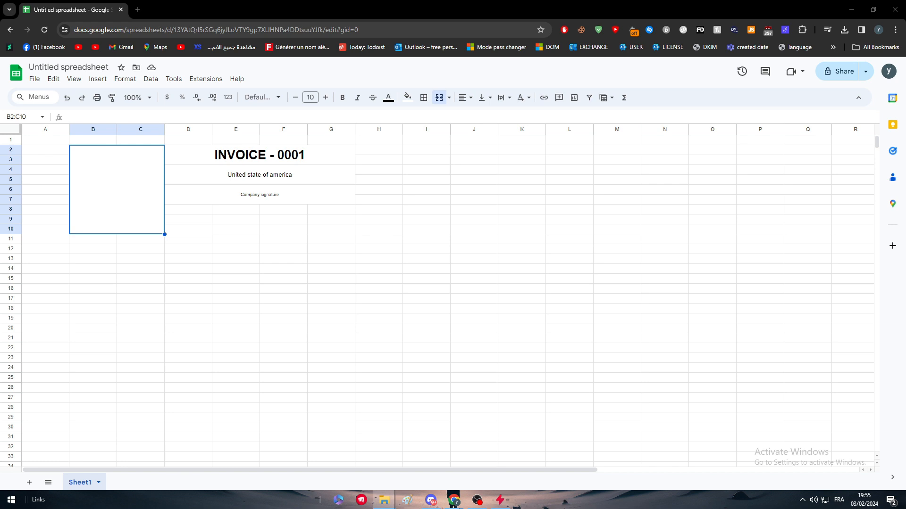
pyautogui.moveTo(0, 226); pyautogui.dragTo(175, 231)
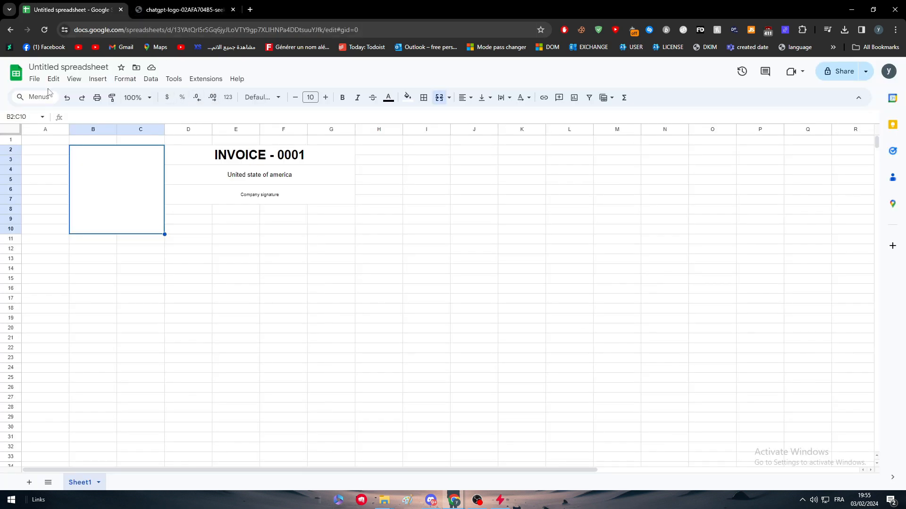
# - Insert the chatgpt-logo image file over the cells, starting at the merged cell B2:C10
pyautogui.click(98, 79)
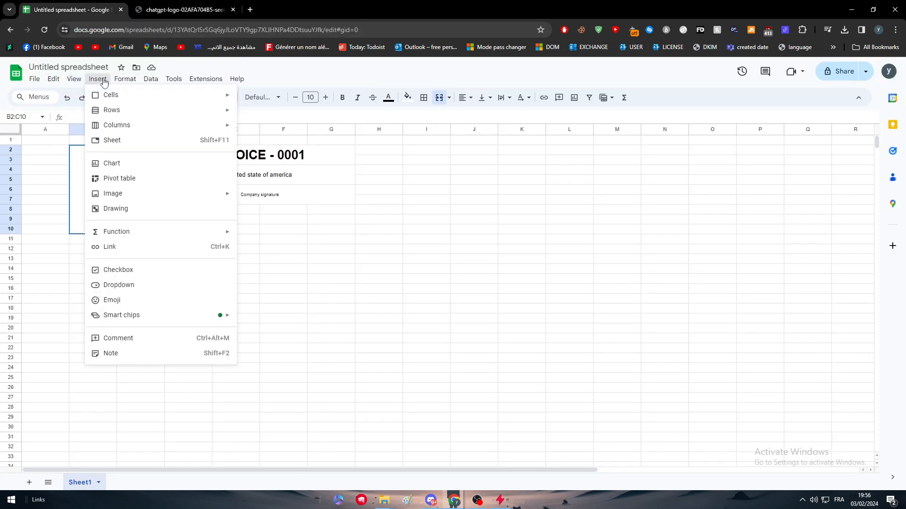
pyautogui.moveTo(137, 123)
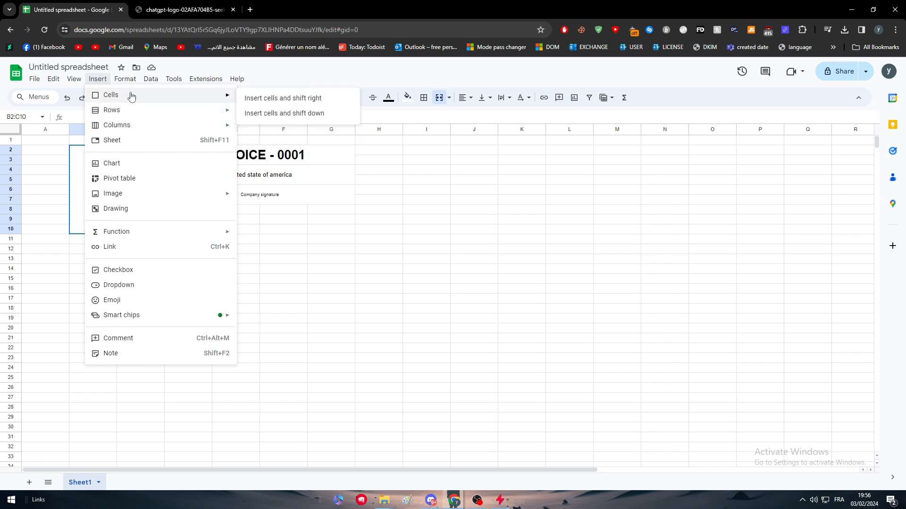
pyautogui.moveTo(160, 194)
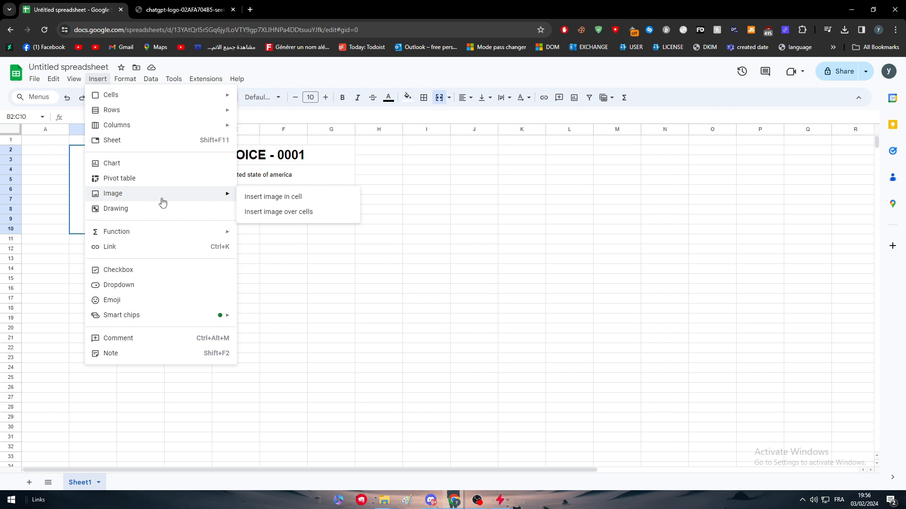
pyautogui.click(276, 213)
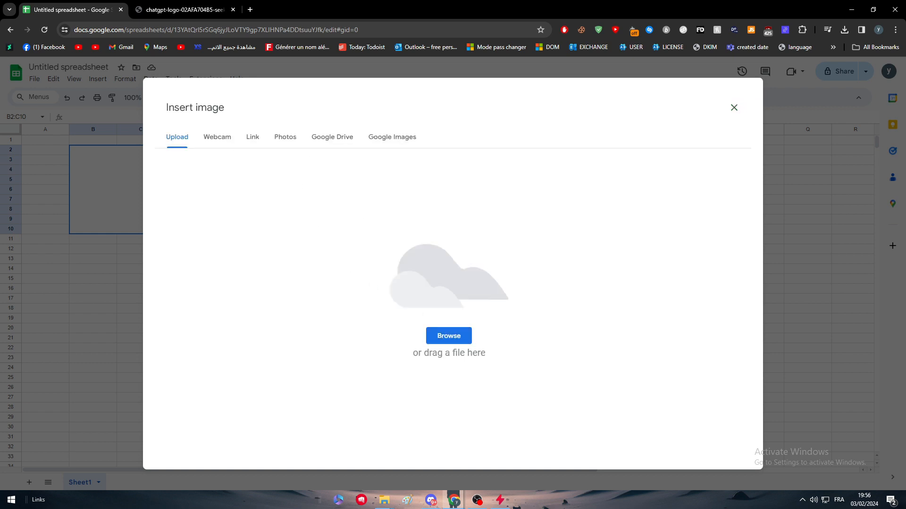
pyautogui.doubleClick(92, 278)
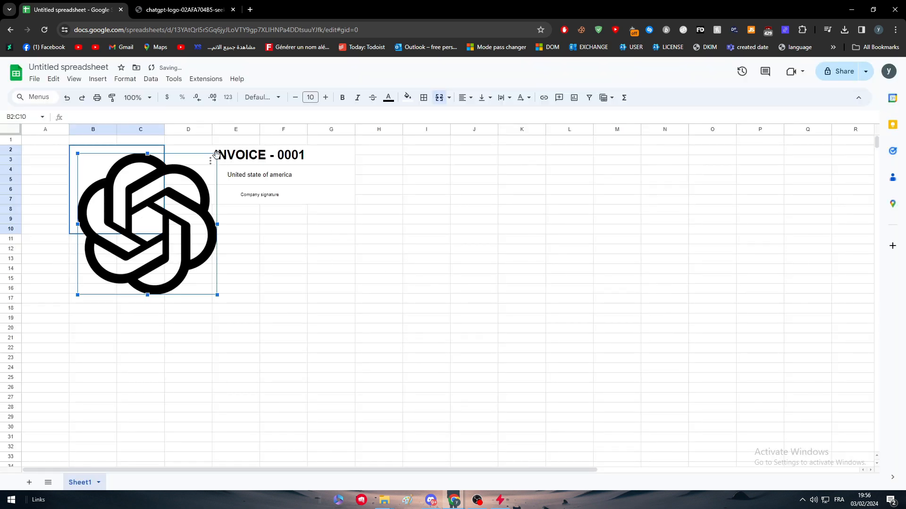
# - Shrink the logo image and fit it centred inside the merged cell B2:C10
pyautogui.moveTo(217, 154)
pyautogui.mouseDown()
pyautogui.moveTo(141, 246)
pyautogui.moveTo(144, 174)
pyautogui.moveTo(159, 156)
pyautogui.moveTo(193, 159)
pyautogui.mouseUp()
pyautogui.click(235, 268)
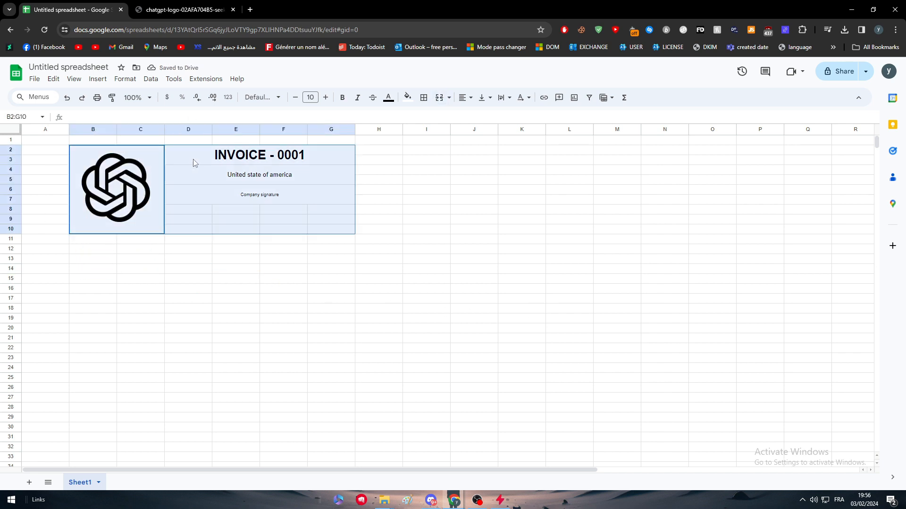
pyautogui.click(265, 251)
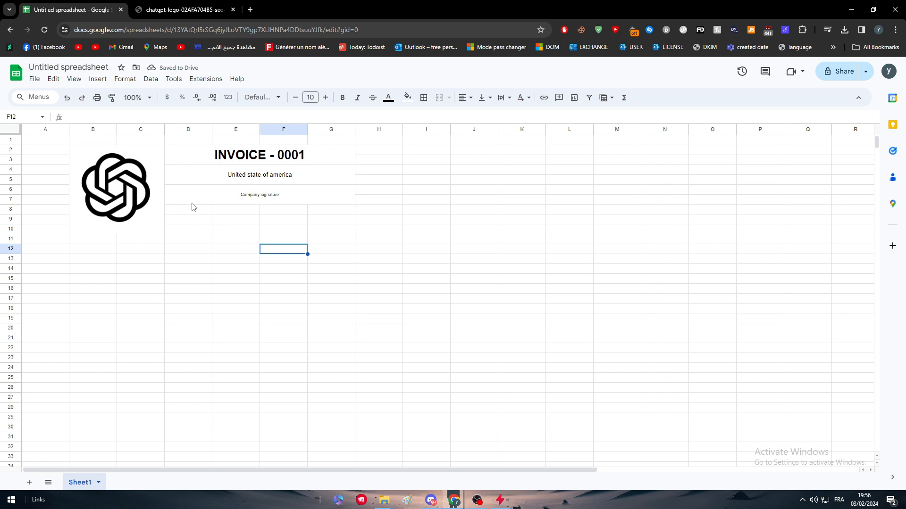
# - Fill the range A1:H33 with a light green background colour
pyautogui.moveTo(43, 142); pyautogui.dragTo(388, 460)
pyautogui.click(407, 97)
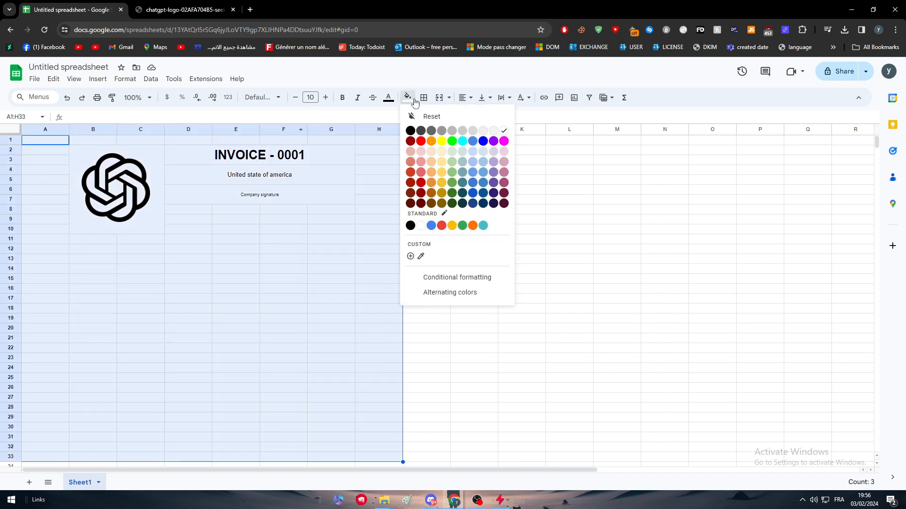
pyautogui.click(504, 131)
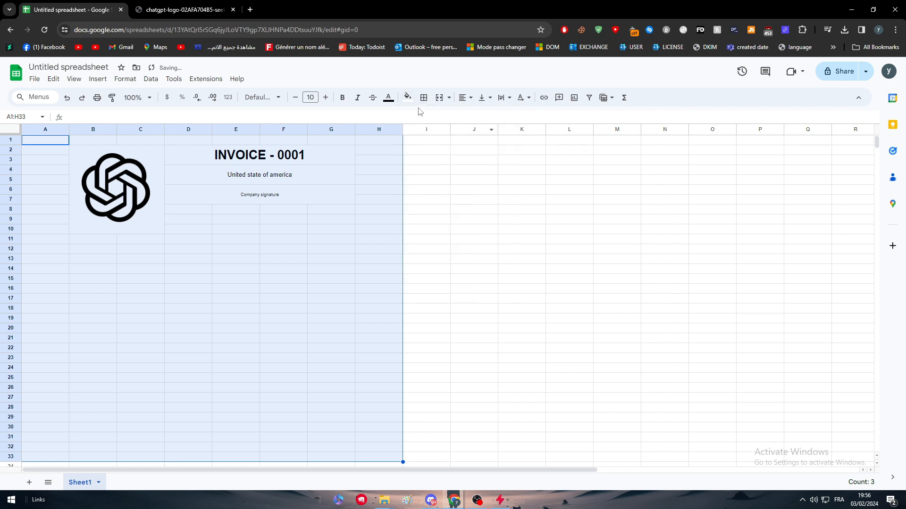
pyautogui.click(407, 97)
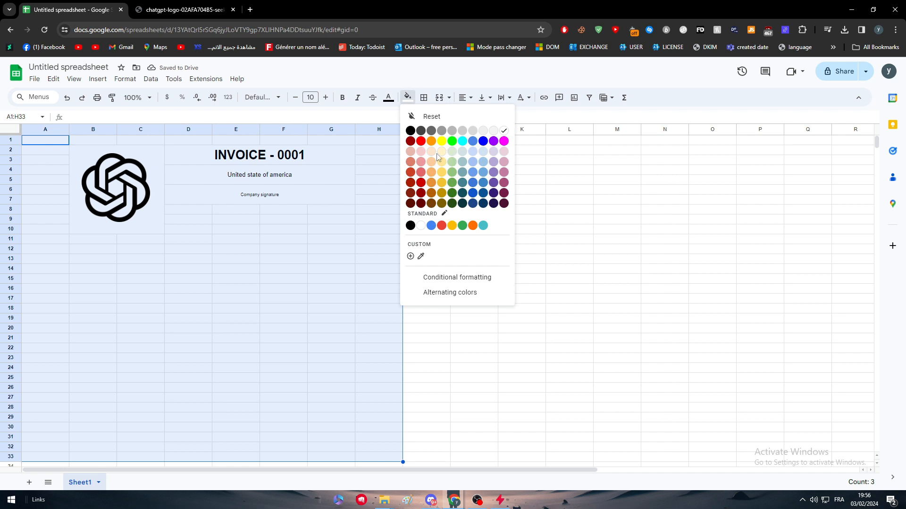
pyautogui.click(451, 152)
pyautogui.click(442, 183)
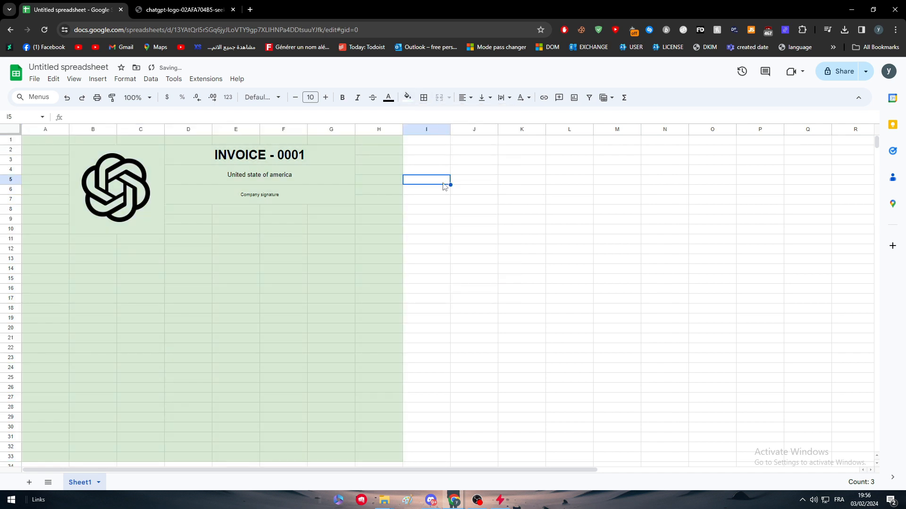
# - Apply all borders to the invoice title, country and signature cells in D2:G7
pyautogui.click(332, 198)
pyautogui.click(331, 248)
pyautogui.moveTo(153, 155)
pyautogui.mouseDown()
pyautogui.moveTo(203, 161)
pyautogui.moveTo(170, 194)
pyautogui.moveTo(163, 190)
pyautogui.moveTo(184, 188)
pyautogui.moveTo(160, 182)
pyautogui.moveTo(188, 182)
pyautogui.moveTo(198, 150)
pyautogui.mouseUp()
pyautogui.click(230, 170)
pyautogui.click(190, 188)
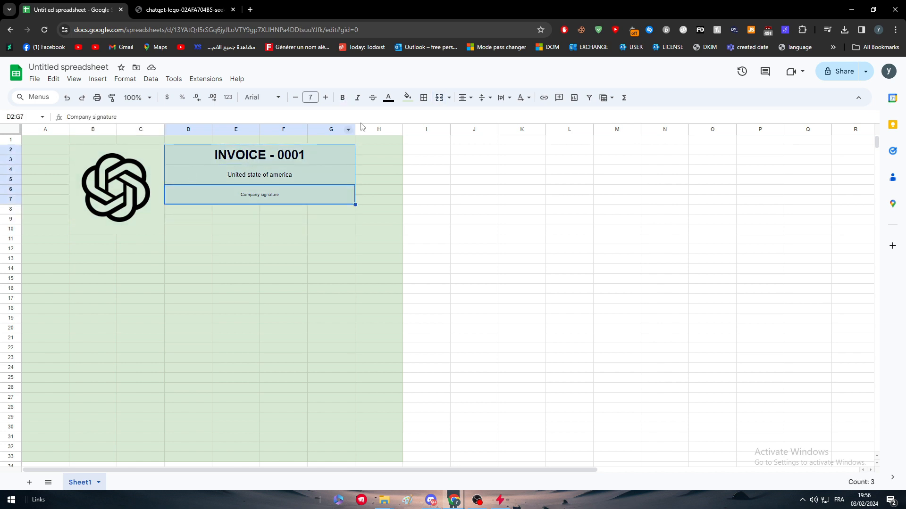
pyautogui.click(423, 98)
pyautogui.click(429, 118)
pyautogui.click(426, 249)
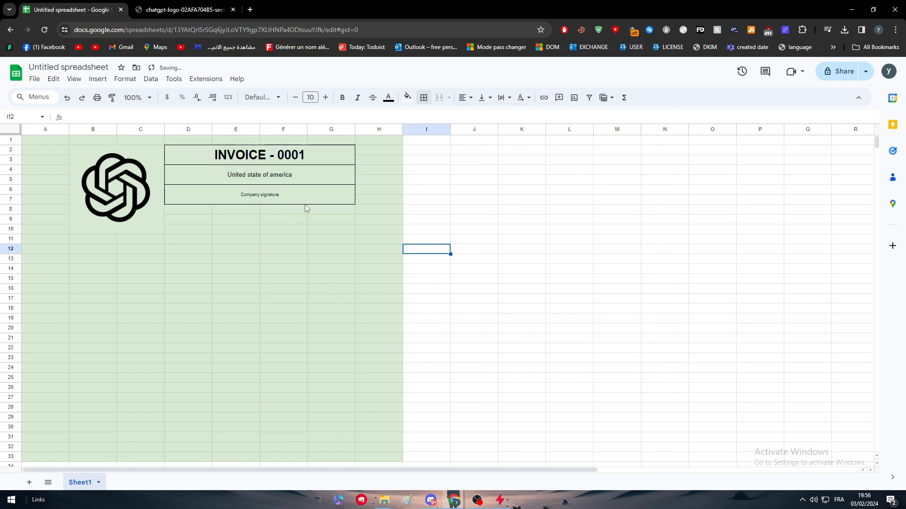
# - Add borders around the merged logo cell B2:C10
pyautogui.moveTo(163, 155); pyautogui.dragTo(75, 227)
pyautogui.click(423, 97)
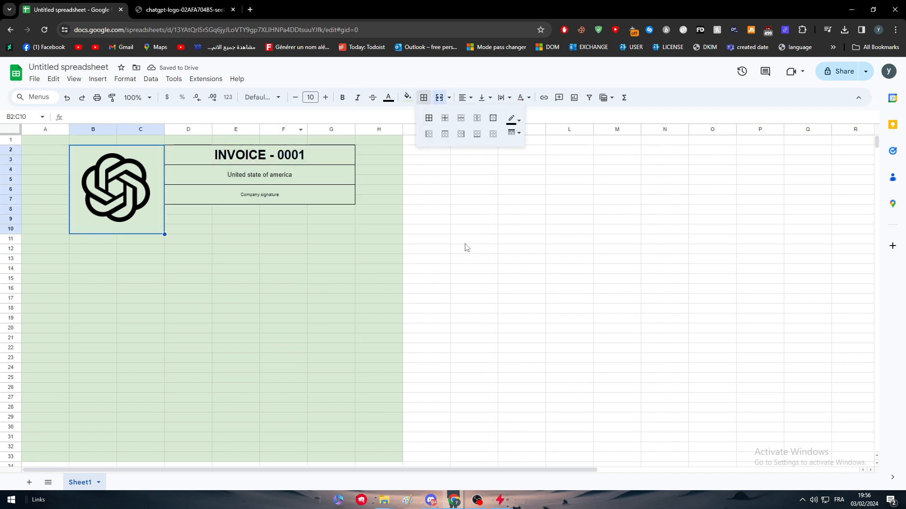
pyautogui.click(466, 249)
pyautogui.click(160, 163)
pyautogui.click(424, 99)
pyautogui.click(427, 119)
pyautogui.click(518, 241)
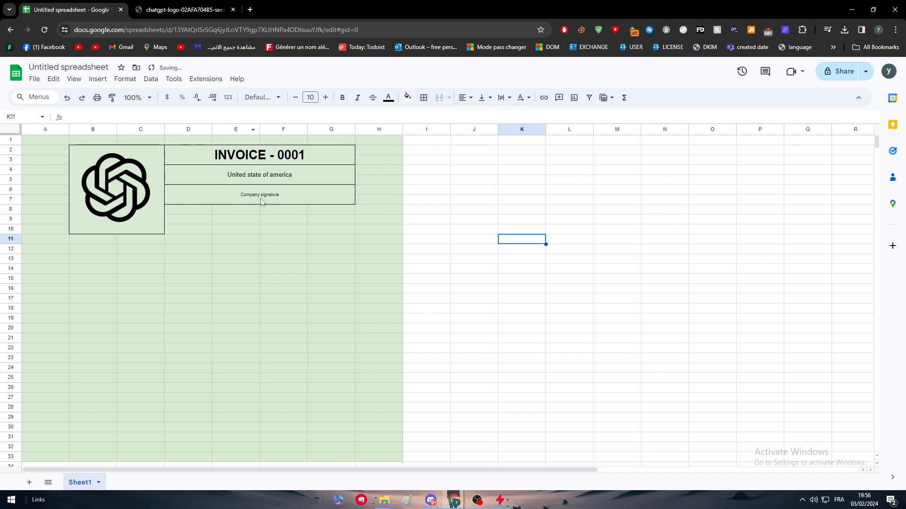
pyautogui.click(523, 270)
pyautogui.click(425, 339)
pyautogui.scroll(-1, 141, 278)
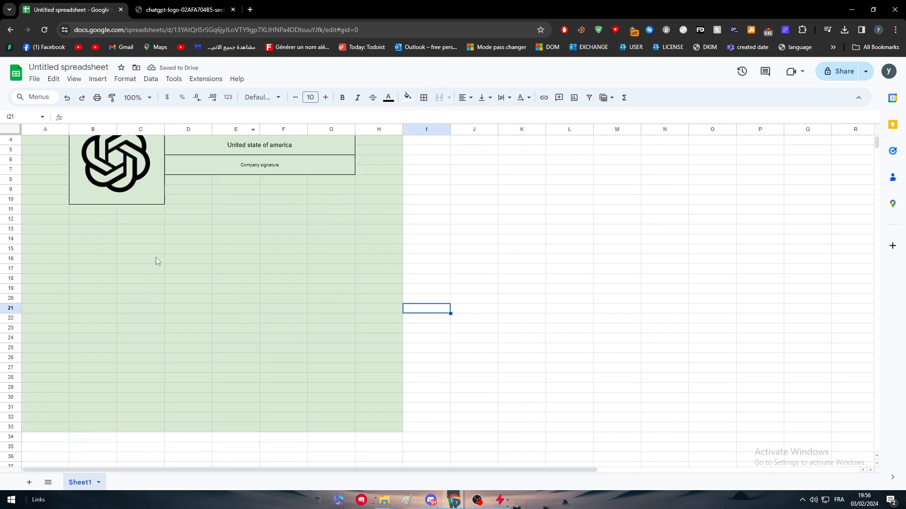
pyautogui.scroll(1, 156, 257)
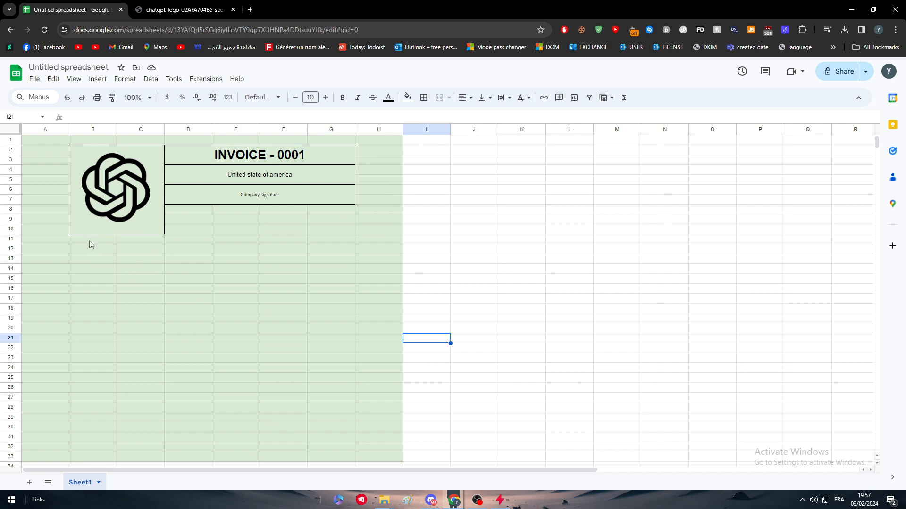
# - Enter the label "Customer :" in D9 and the placeholder "Name" in E9
pyautogui.click(190, 210)
pyautogui.click(233, 220)
pyautogui.click(210, 220)
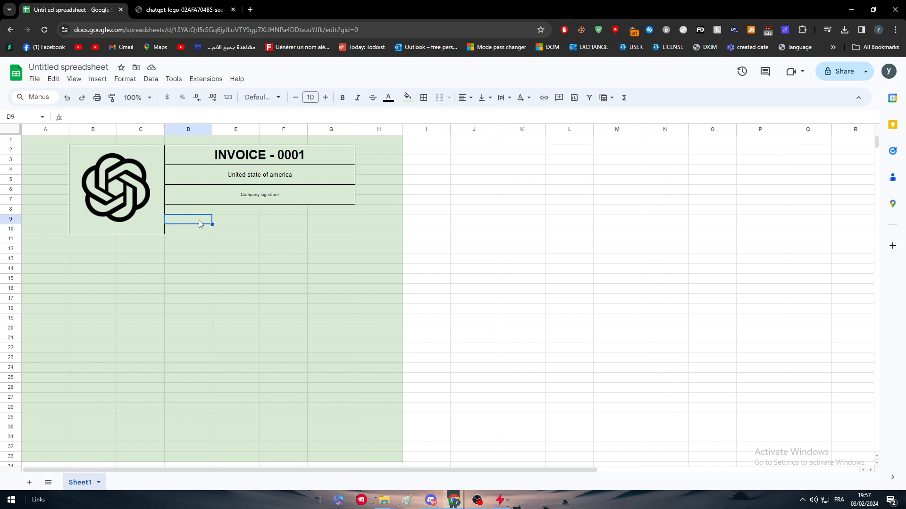
pyautogui.write('Customer :')
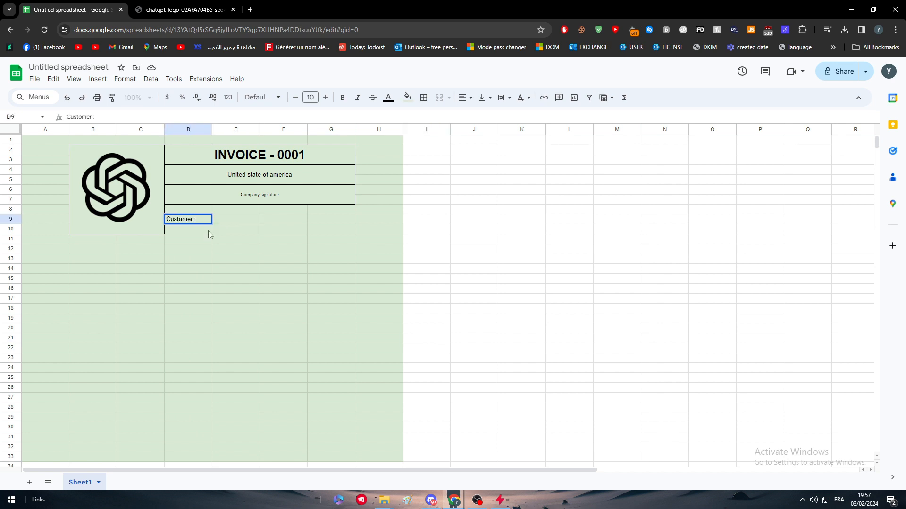
pyautogui.click(233, 258)
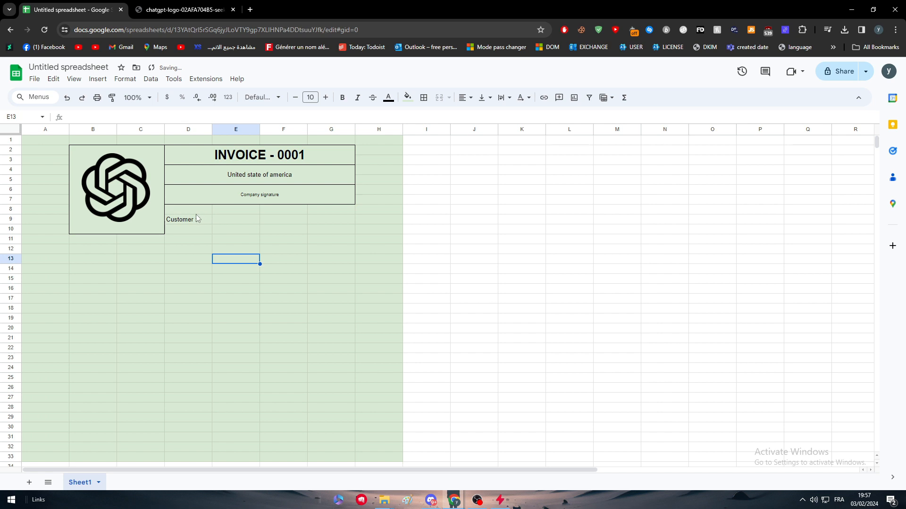
pyautogui.click(222, 220)
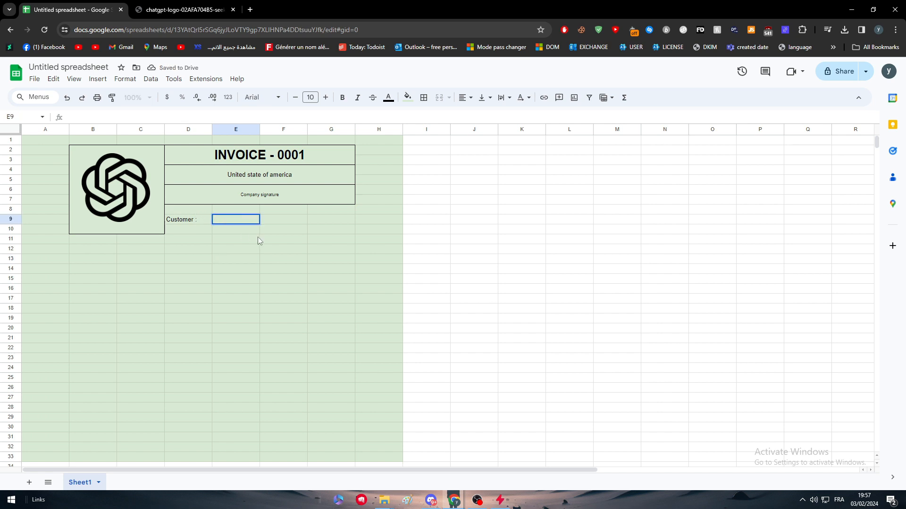
pyautogui.write('Name')
pyautogui.click(283, 258)
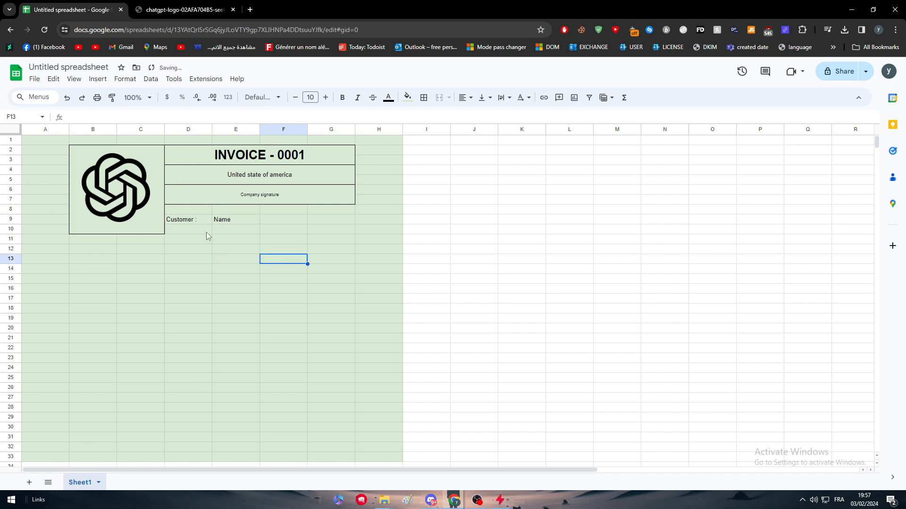
# - Enter the label "Due date :" in D10 and the date 31/03/2024 in E10
pyautogui.click(283, 221)
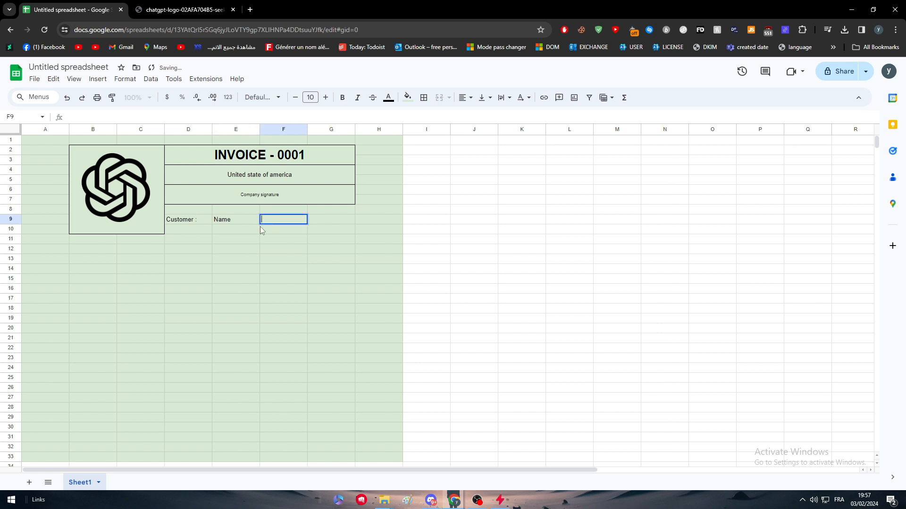
pyautogui.click(197, 229)
pyautogui.write('Due date :')
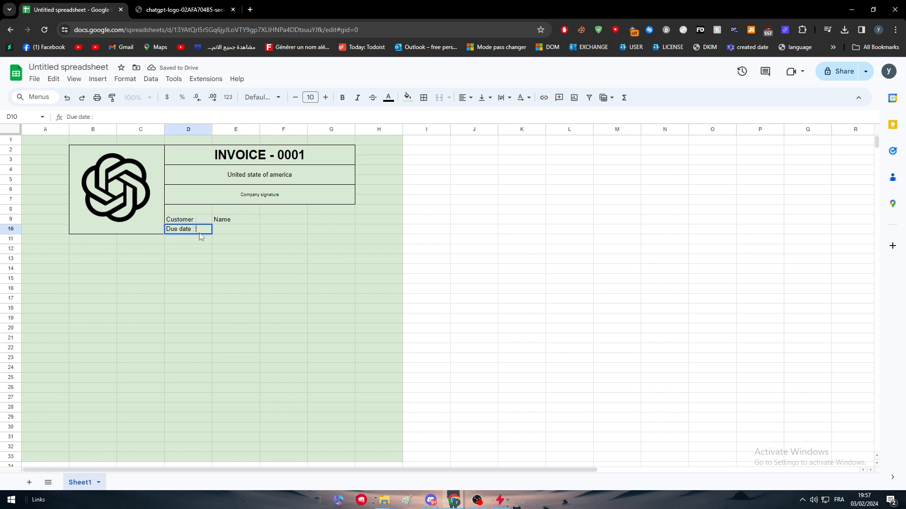
pyautogui.click(252, 269)
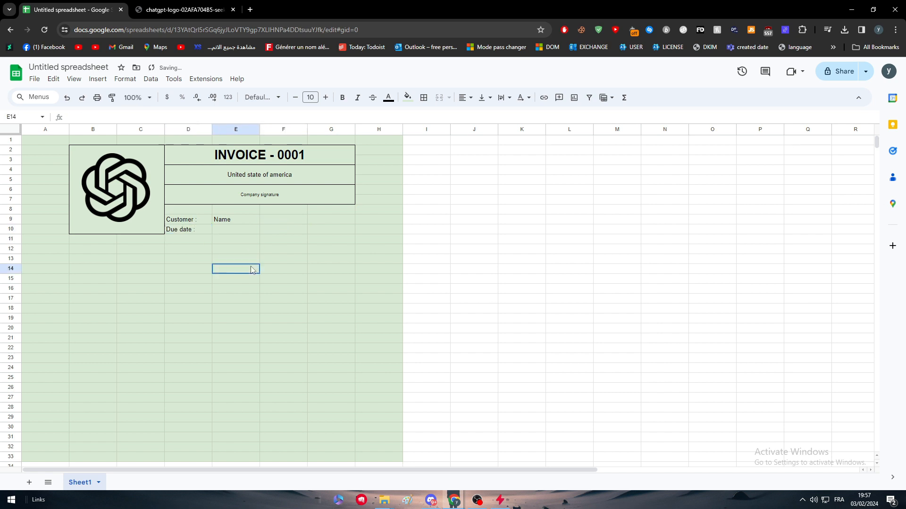
pyautogui.doubleClick(232, 229)
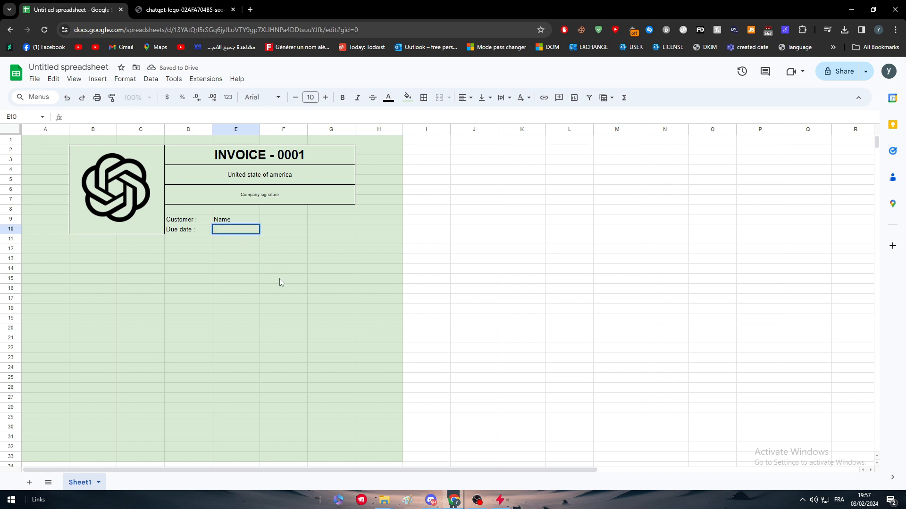
pyautogui.write('31/03/2024')
pyautogui.click(323, 259)
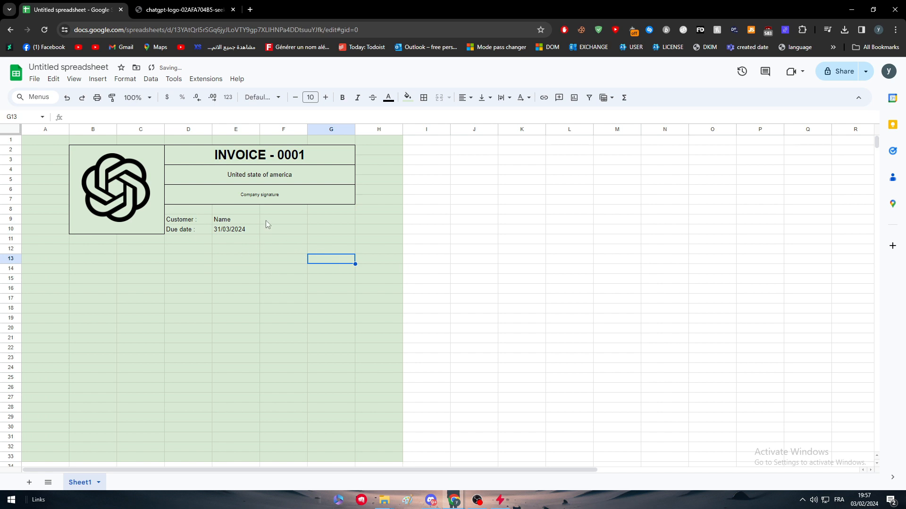
pyautogui.click(236, 219)
pyautogui.click(305, 251)
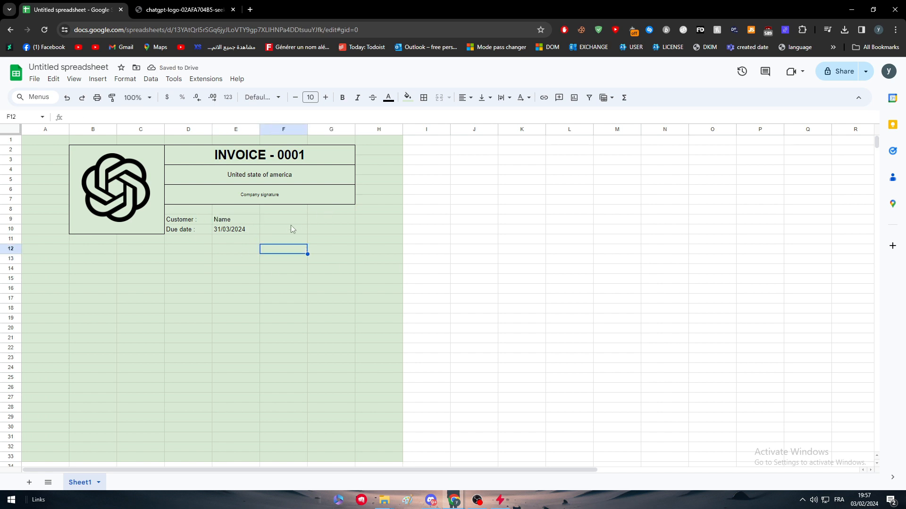
# - Try to copy the "United state of america" cell's formatting to the customer details with Paint format, and undo it
pyautogui.moveTo(181, 218); pyautogui.dragTo(235, 230)
pyautogui.click(241, 181)
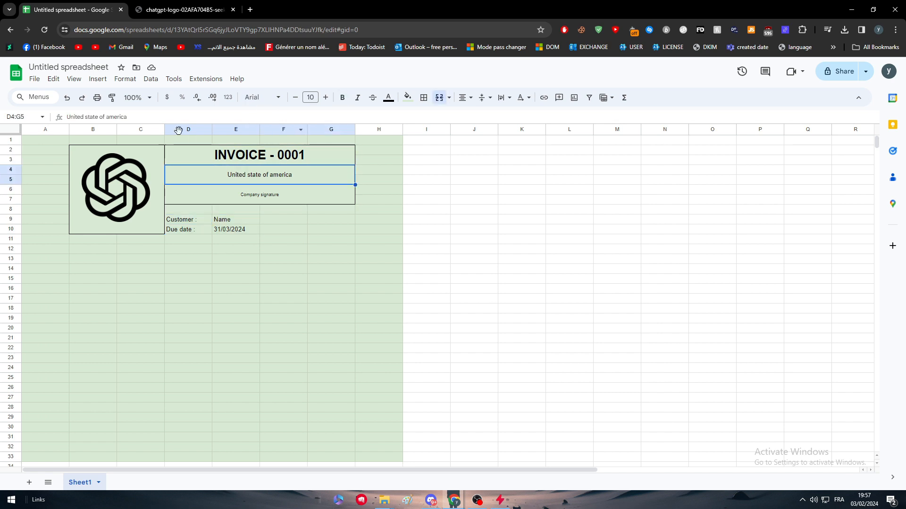
pyautogui.click(113, 97)
pyautogui.click(191, 221)
pyautogui.hotkey('ctrl', 'z')
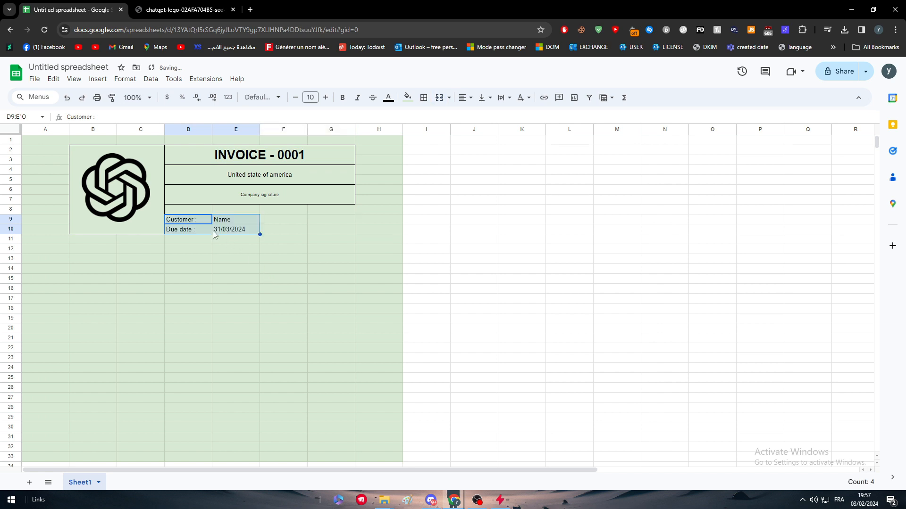
# - Set the font of the "Customer :" cell D9 and the "Name" cell E9 to Arial
pyautogui.click(189, 219)
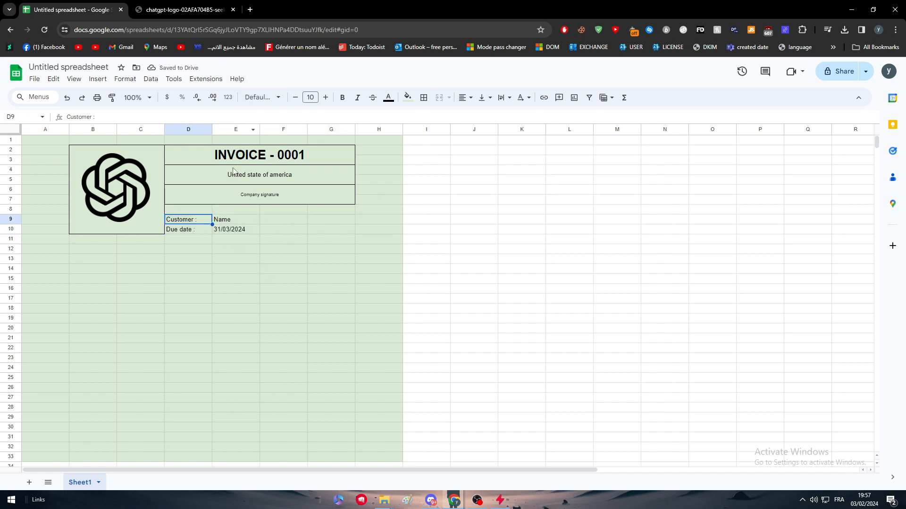
pyautogui.click(236, 173)
pyautogui.doubleClick(236, 173)
pyautogui.click(206, 218)
pyautogui.click(262, 97)
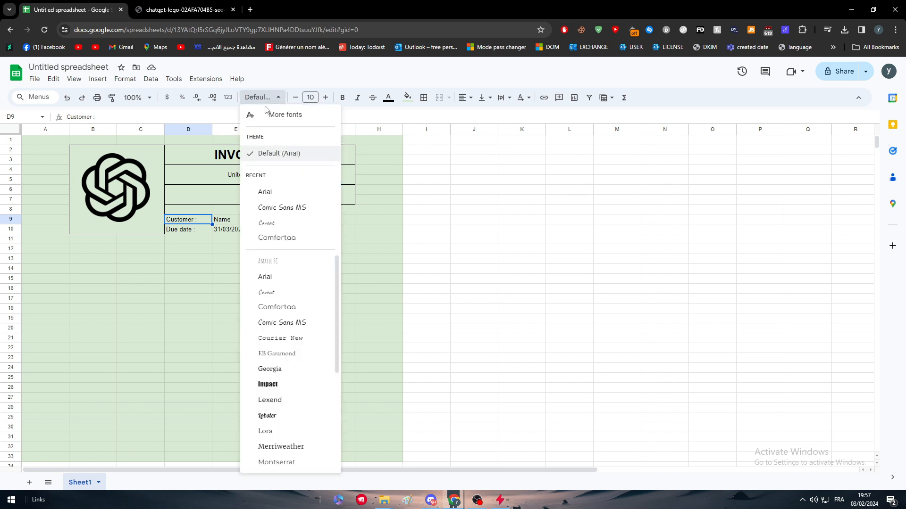
pyautogui.click(264, 192)
pyautogui.press('Right')
pyautogui.click(261, 97)
pyautogui.click(271, 194)
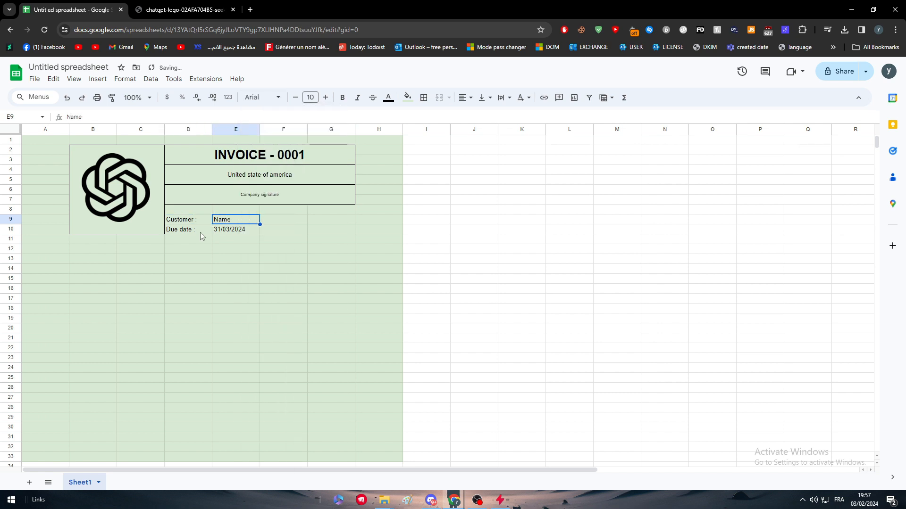
pyautogui.doubleClick(200, 229)
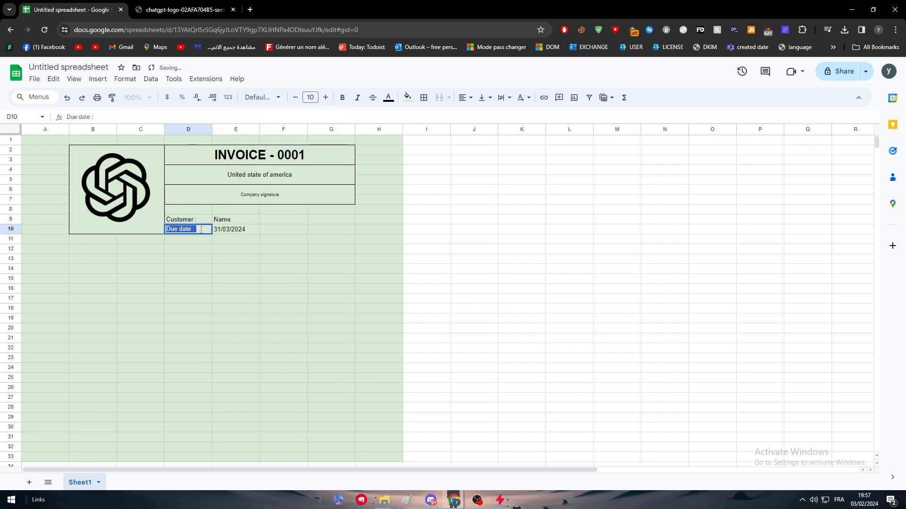
pyautogui.doubleClick(234, 228)
pyautogui.doubleClick(232, 220)
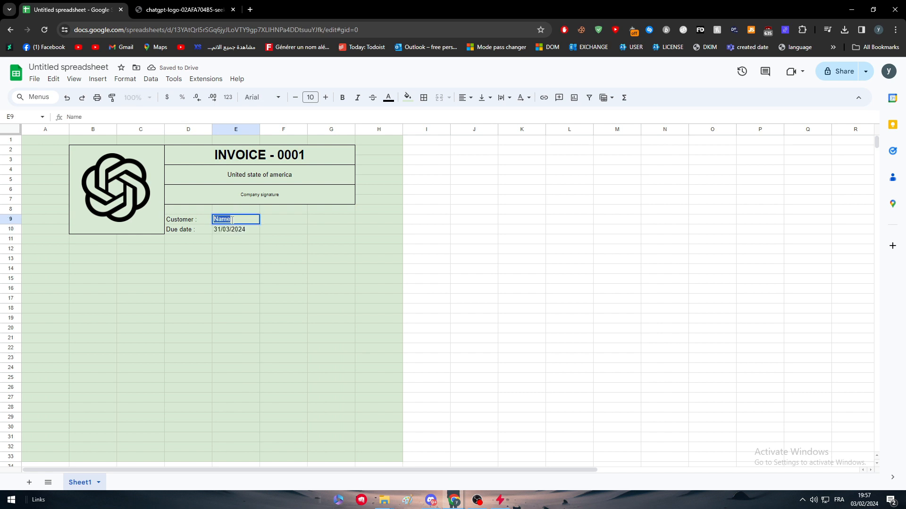
pyautogui.doubleClick(197, 221)
pyautogui.click(352, 249)
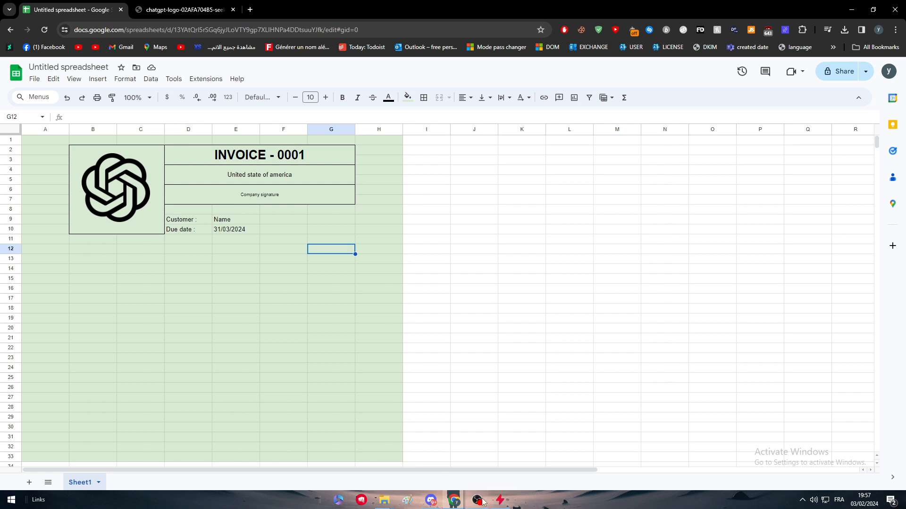
pyautogui.moveTo(247, 289); pyautogui.dragTo(233, 279)
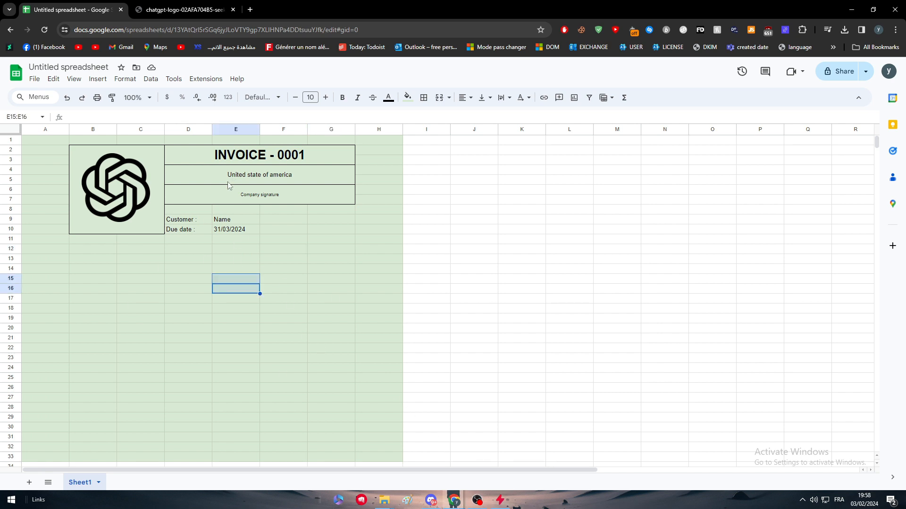
pyautogui.click(262, 278)
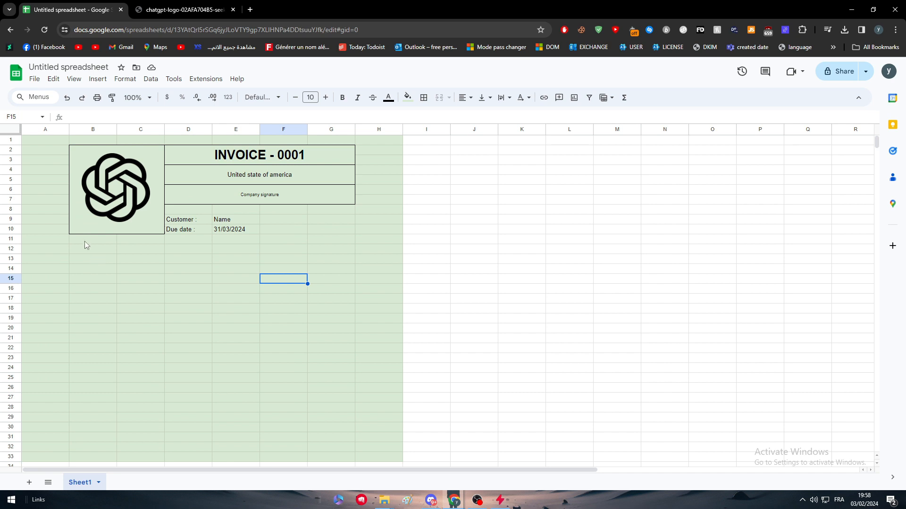
# - Enter the table header "Item" in B13
pyautogui.doubleClick(100, 258)
pyautogui.doubleClick(120, 259)
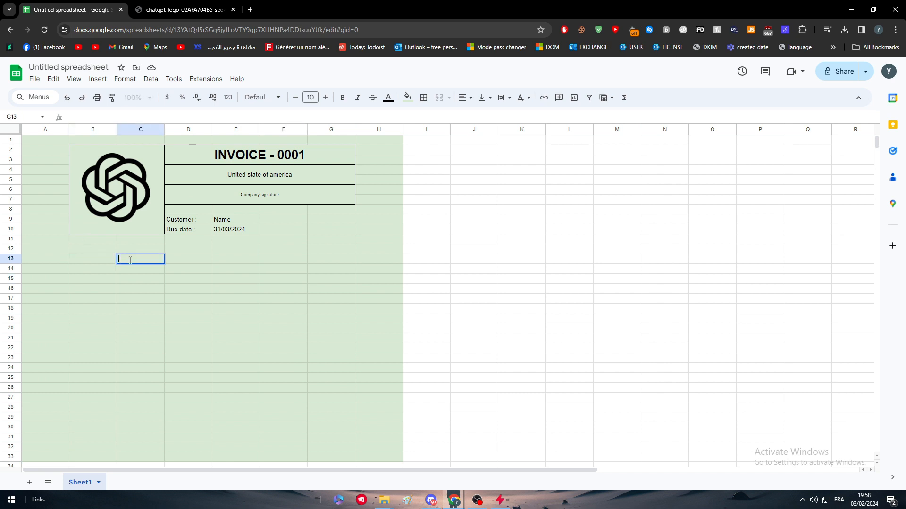
pyautogui.doubleClick(86, 259)
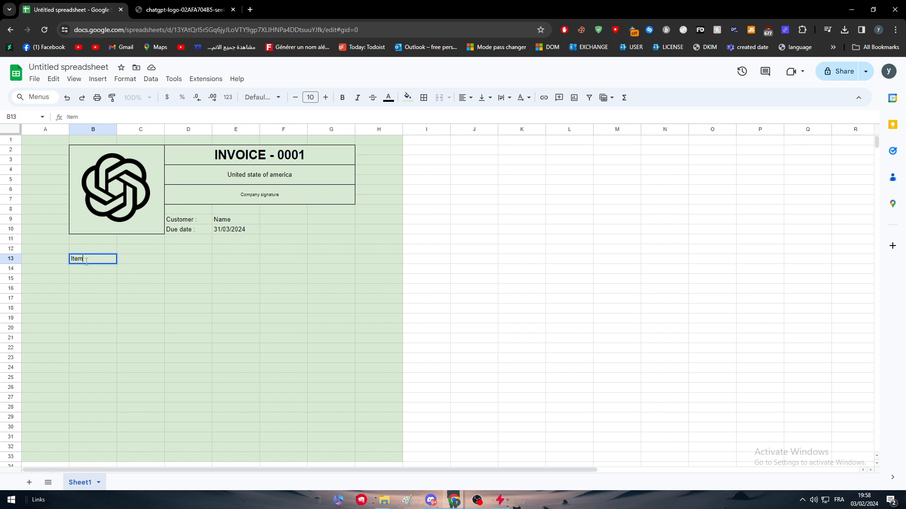
# - Merge C13:D13 and enter the header "Description" in the merged cell
pyautogui.click(192, 264)
pyautogui.click(150, 260)
pyautogui.moveTo(148, 260); pyautogui.dragTo(203, 265)
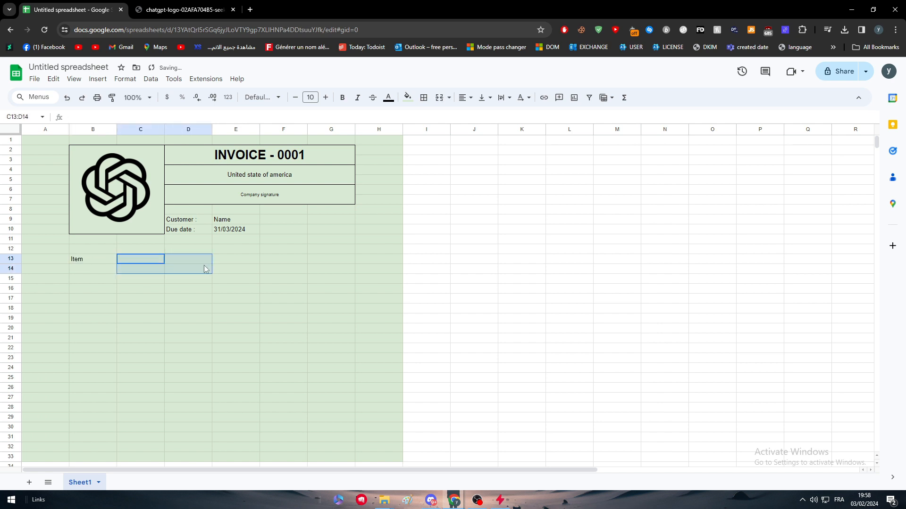
pyautogui.click(439, 97)
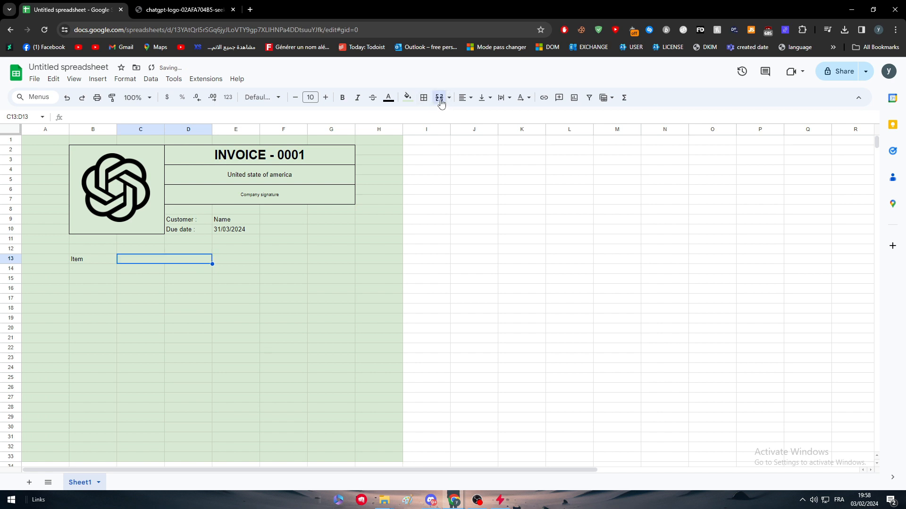
pyautogui.write('Descr')
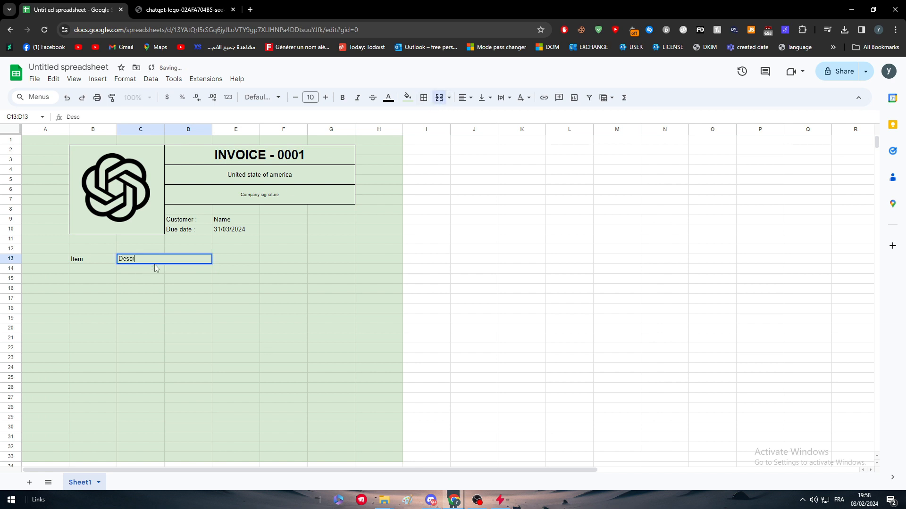
pyautogui.write('iption')
pyautogui.press('Return')
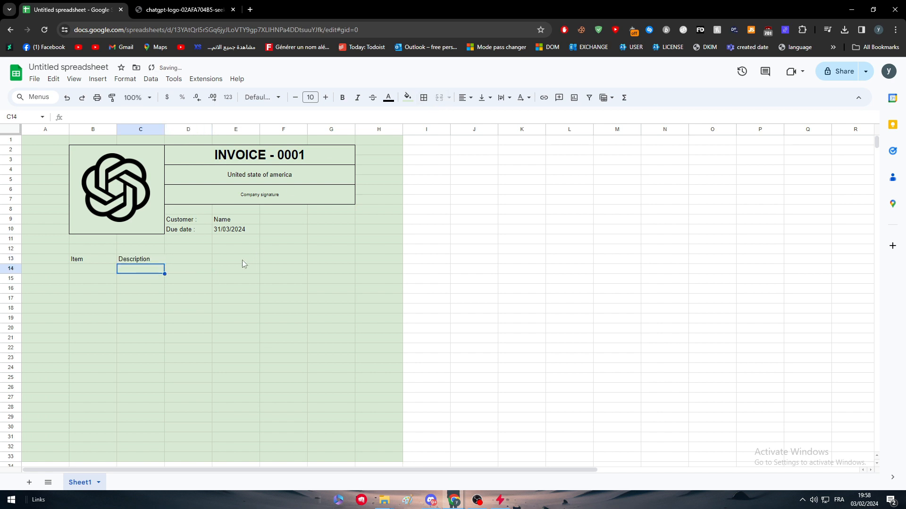
# - Enter the header "Price / Unit" in E13
pyautogui.doubleClick(230, 259)
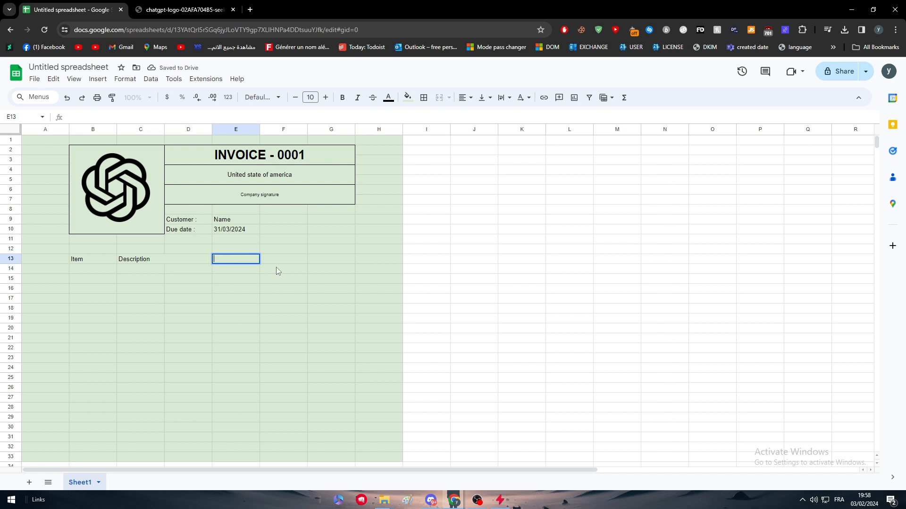
pyautogui.write('Price /Unite')
pyautogui.press('Delete')
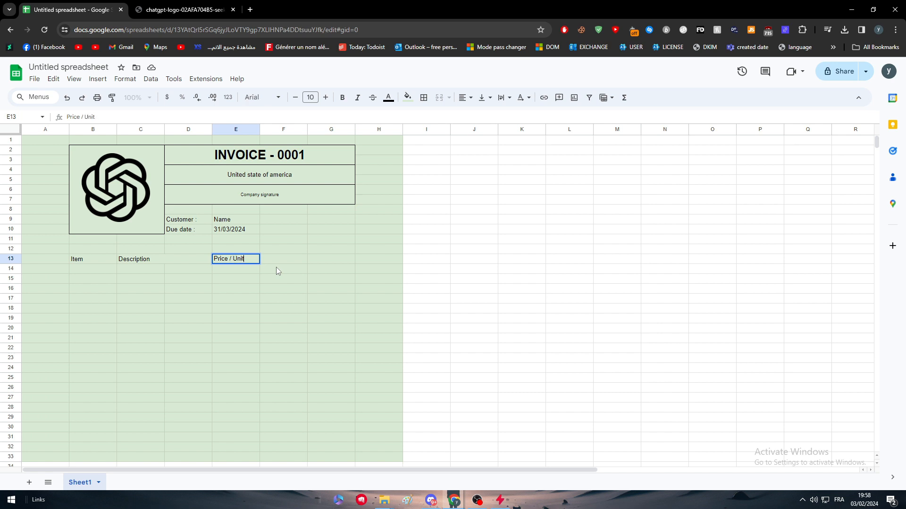
pyautogui.scroll(-1, 276, 267)
pyautogui.click(272, 278)
# - Enter the headers "Quantity" in F13 and "Total" in G13
pyautogui.doubleClick(271, 240)
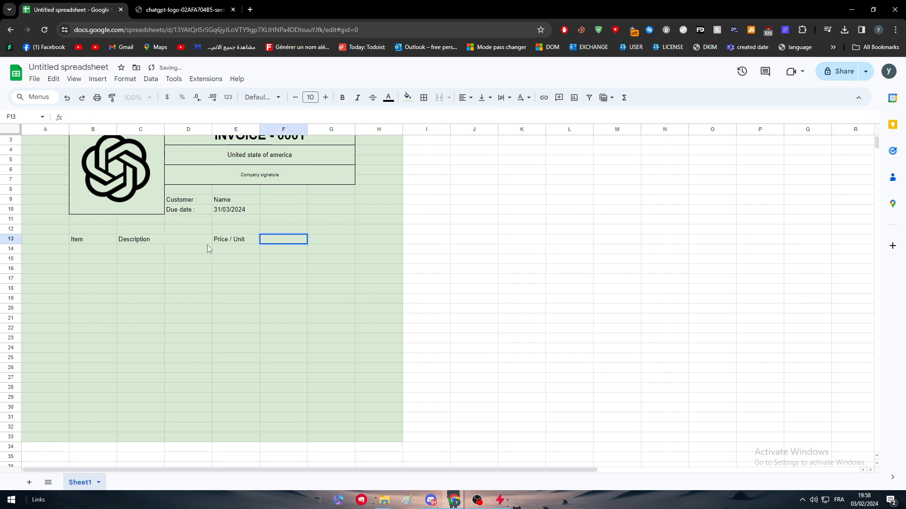
pyautogui.write('Quantity')
pyautogui.click(336, 245)
pyautogui.click(333, 240)
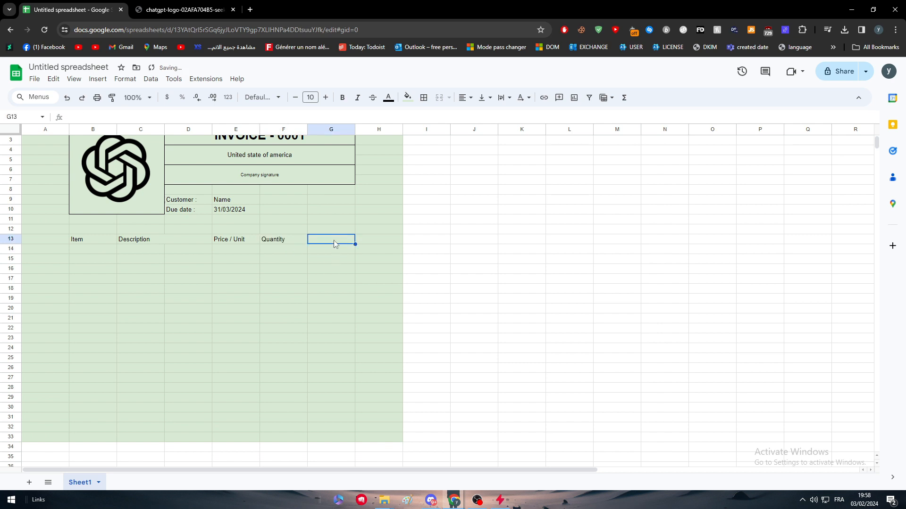
pyautogui.write('Total')
pyautogui.click(298, 242)
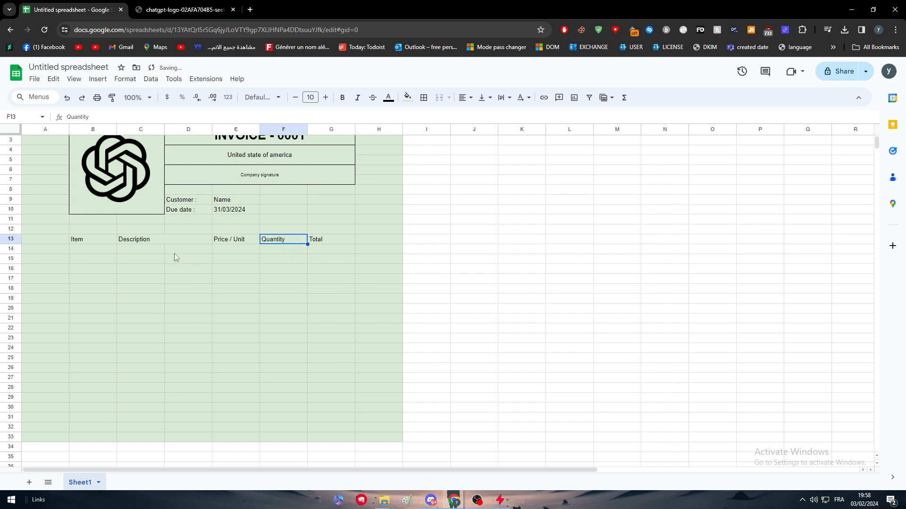
# - Apply all borders in black to the table header row B13:G13
pyautogui.click(174, 252)
pyautogui.moveTo(93, 233); pyautogui.dragTo(238, 239)
pyautogui.click(238, 243)
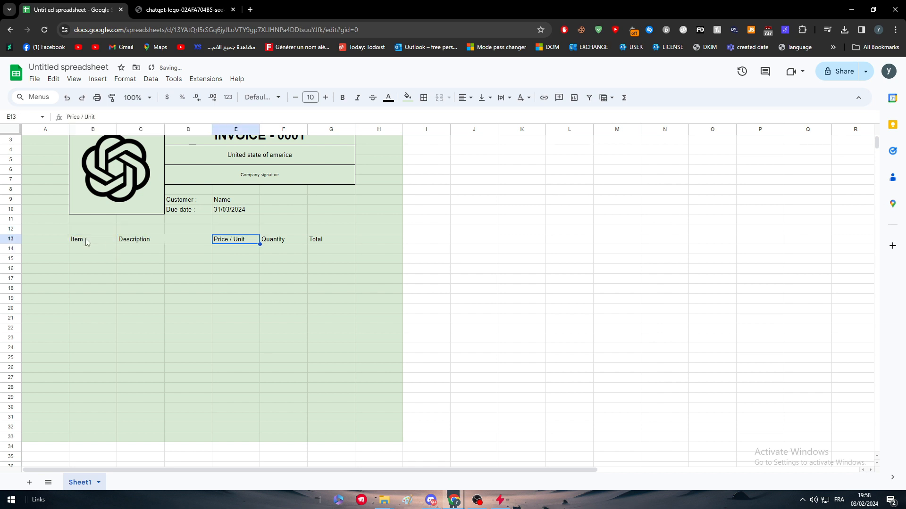
pyautogui.moveTo(85, 239); pyautogui.dragTo(331, 240)
pyautogui.click(423, 98)
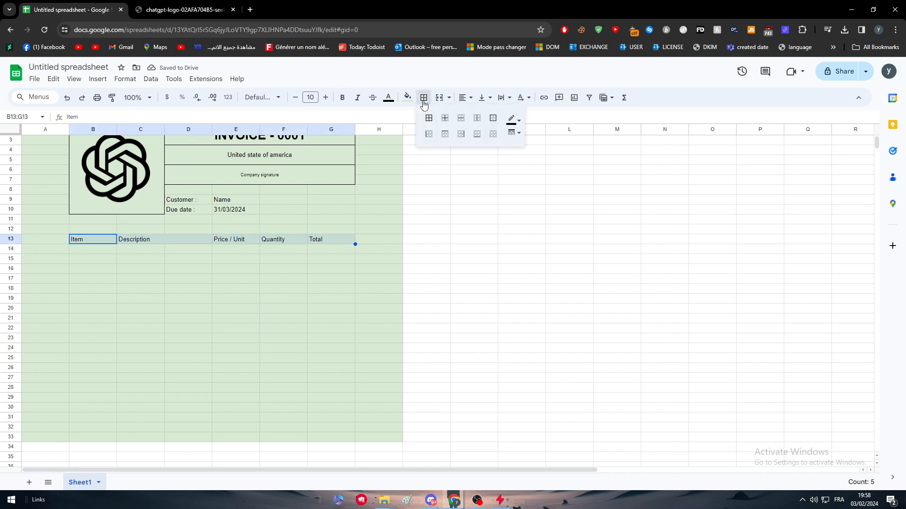
pyautogui.click(429, 118)
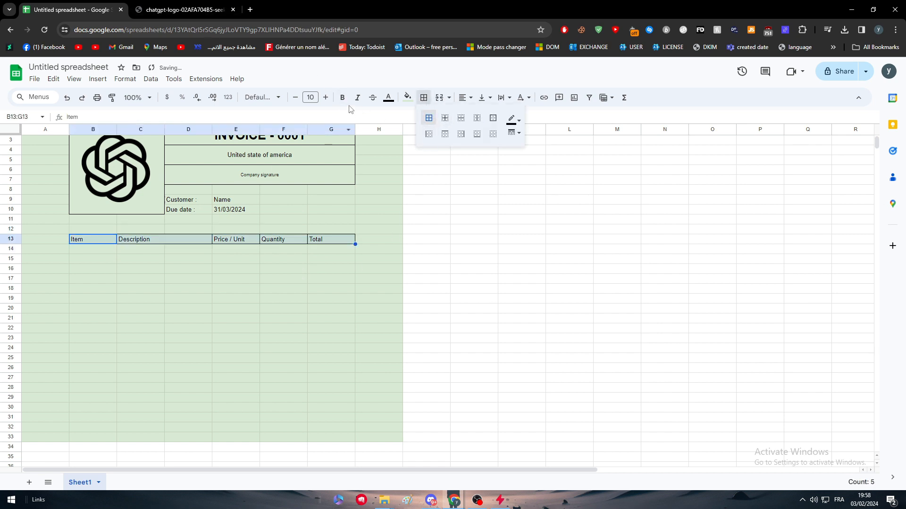
pyautogui.click(377, 119)
# - Centre the text of the header row B13:G13 horizontally
pyautogui.click(465, 97)
pyautogui.click(480, 115)
pyautogui.click(522, 239)
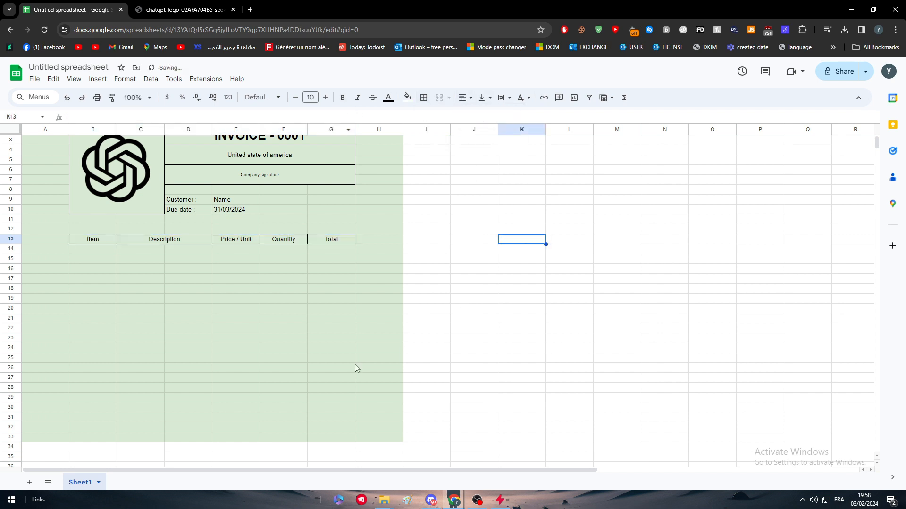
pyautogui.click(331, 338)
pyautogui.click(341, 240)
pyautogui.click(100, 248)
pyautogui.press('Down')
pyautogui.press('Down')
pyautogui.press('Down')
pyautogui.press('Down')
pyautogui.press('Down')
pyautogui.press('Down')
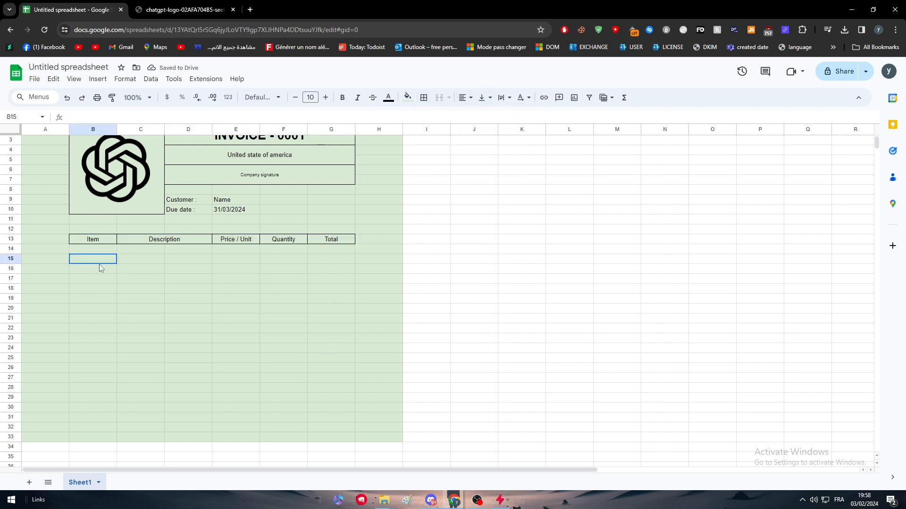
# - Try to apply all borders to the empty item rows B14:G17, and undo them
pyautogui.moveTo(92, 250); pyautogui.dragTo(332, 282)
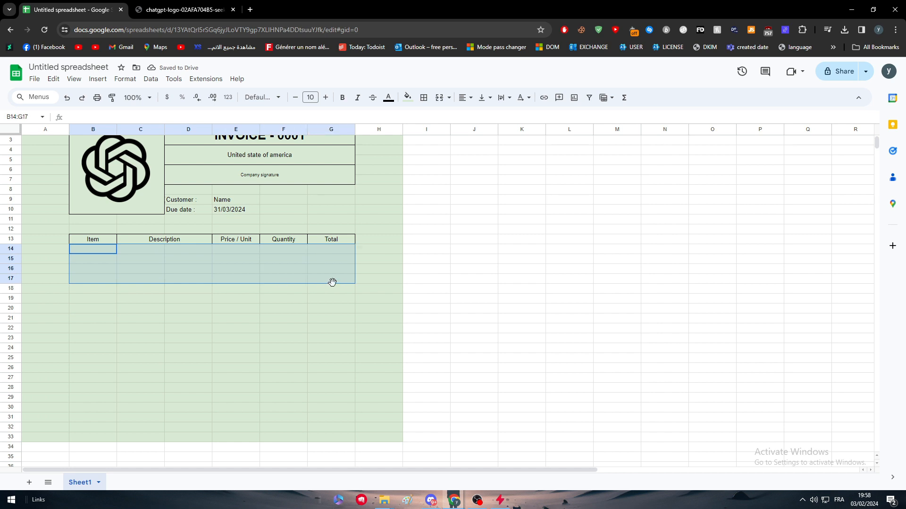
pyautogui.click(423, 97)
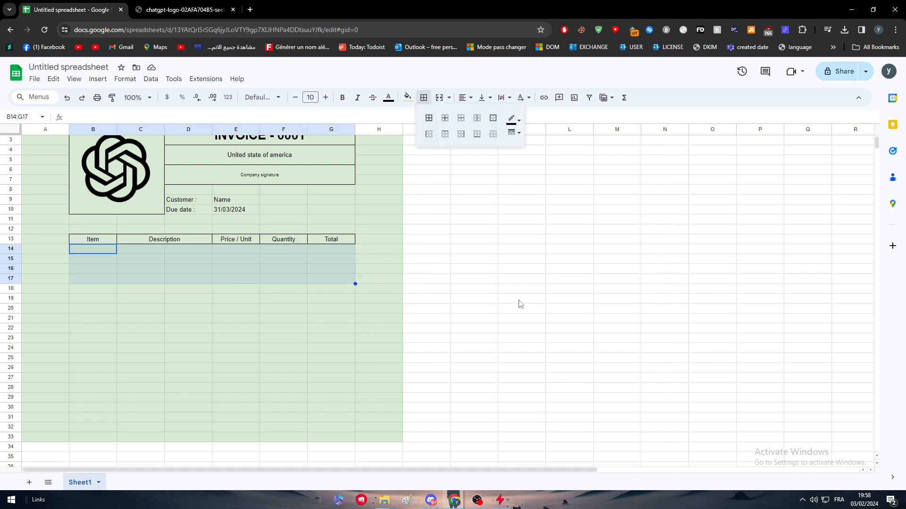
pyautogui.click(428, 118)
pyautogui.click(468, 269)
pyautogui.click(462, 368)
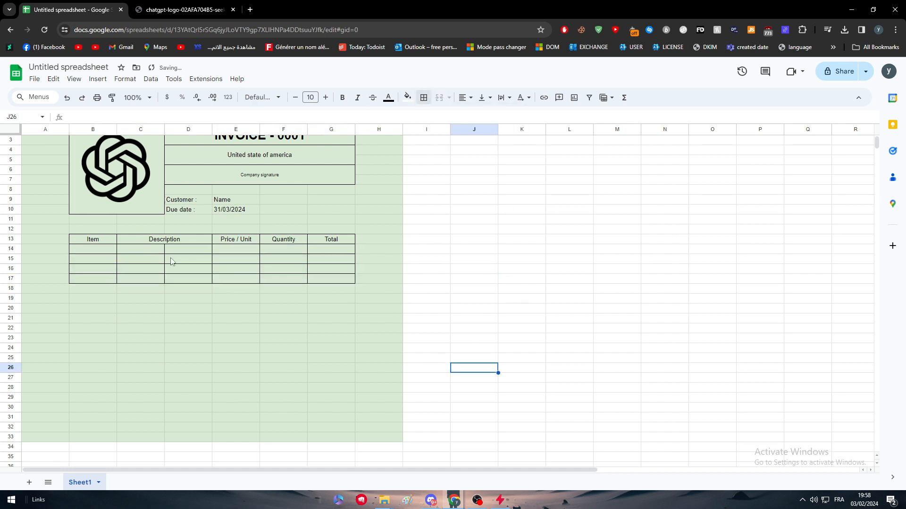
pyautogui.hotkey('ctrl', 'z')
# - Merge columns C and D under the Description header, separately in each of rows 14 to 17
pyautogui.moveTo(147, 253); pyautogui.dragTo(193, 279)
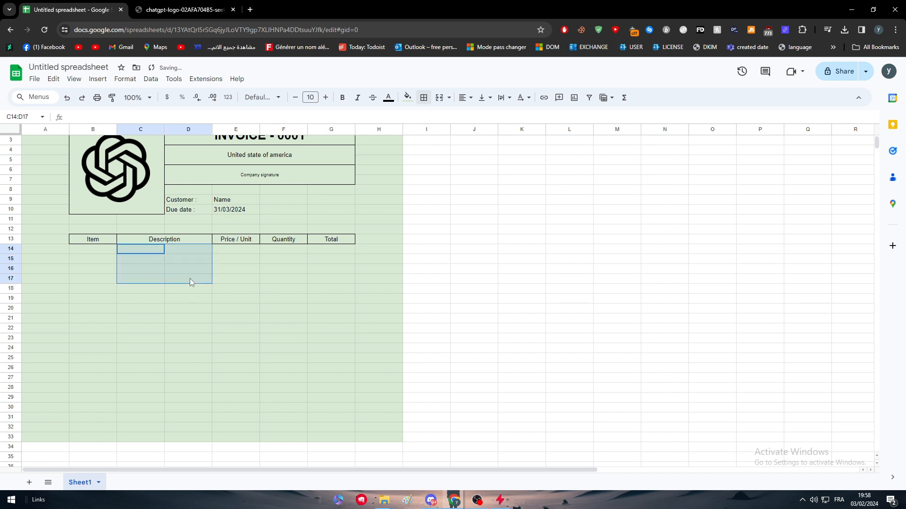
pyautogui.click(177, 257)
pyautogui.moveTo(130, 246); pyautogui.dragTo(180, 281)
pyautogui.click(439, 98)
pyautogui.click(439, 97)
pyautogui.click(439, 97)
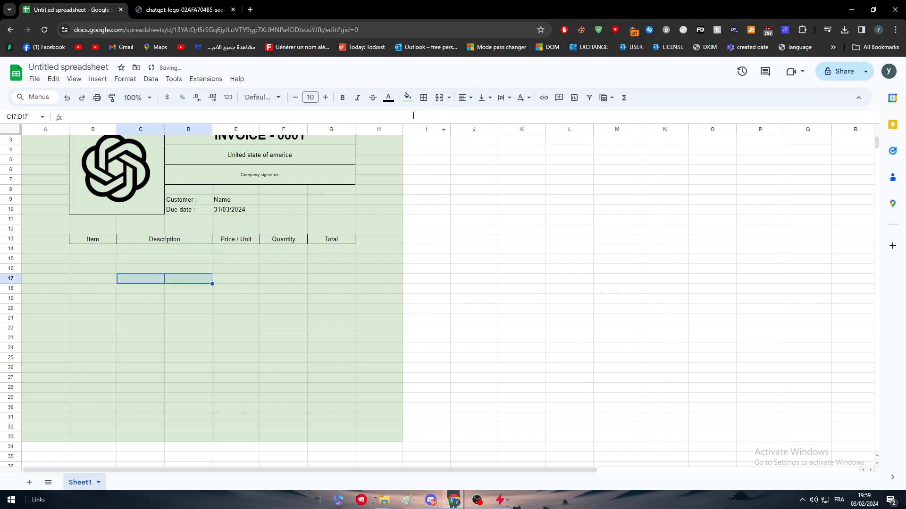
pyautogui.click(440, 98)
# - Apply all borders to the whole item table B13:G17
pyautogui.moveTo(94, 239); pyautogui.dragTo(330, 276)
pyautogui.click(423, 98)
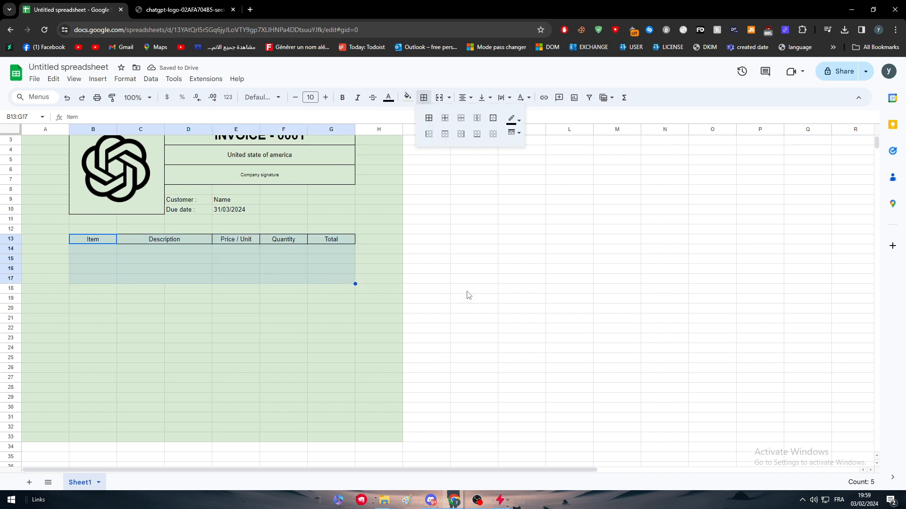
pyautogui.click(429, 118)
pyautogui.click(447, 289)
# - Enter the formula =E14*F14 in G14 to multiply the unit price by the quantity
pyautogui.click(330, 261)
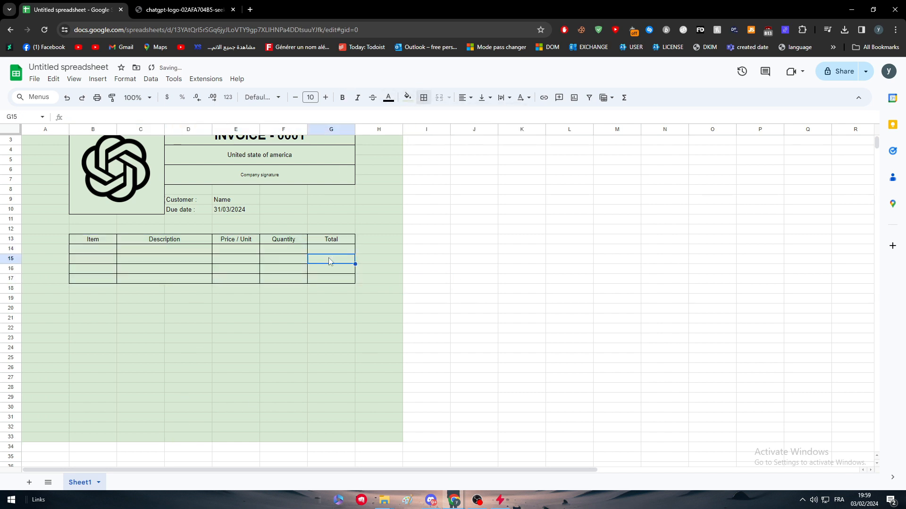
pyautogui.click(102, 249)
pyautogui.click(287, 277)
pyautogui.doubleClick(336, 249)
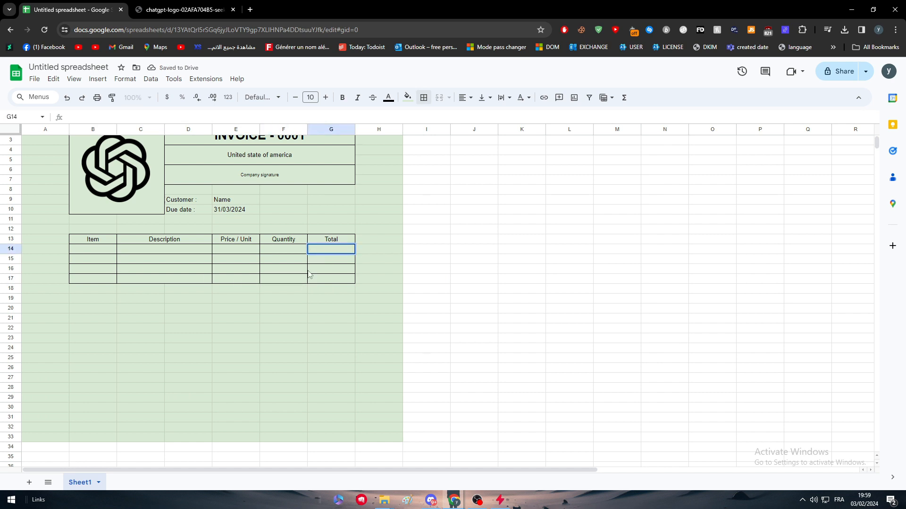
pyautogui.write('=')
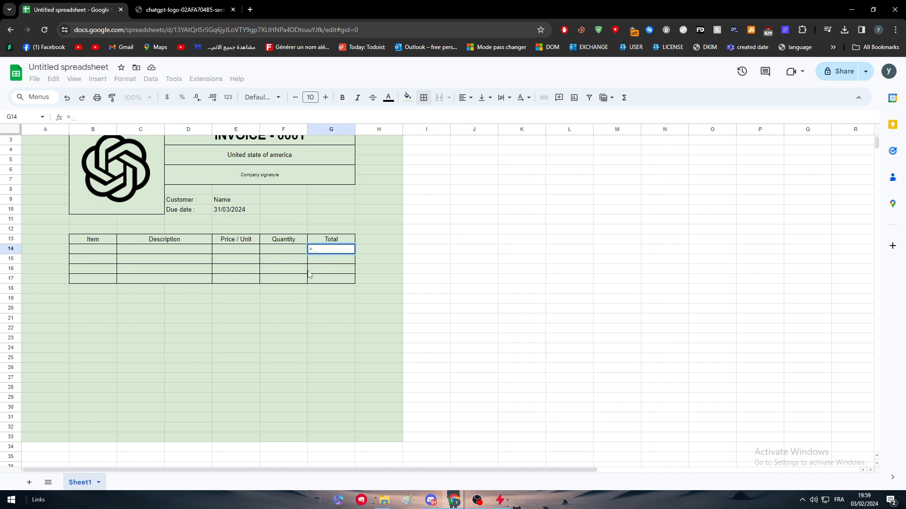
pyautogui.click(248, 251)
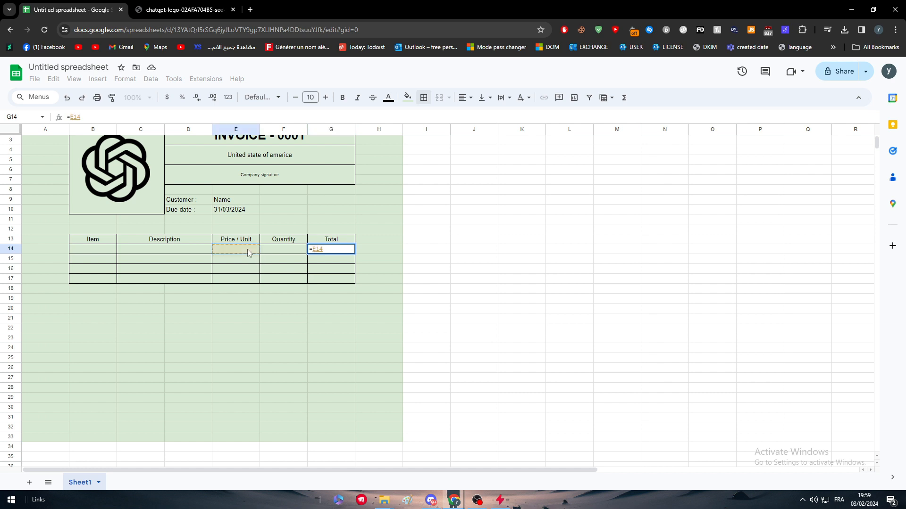
pyautogui.write('*')
pyautogui.click(289, 254)
pyautogui.press('Return')
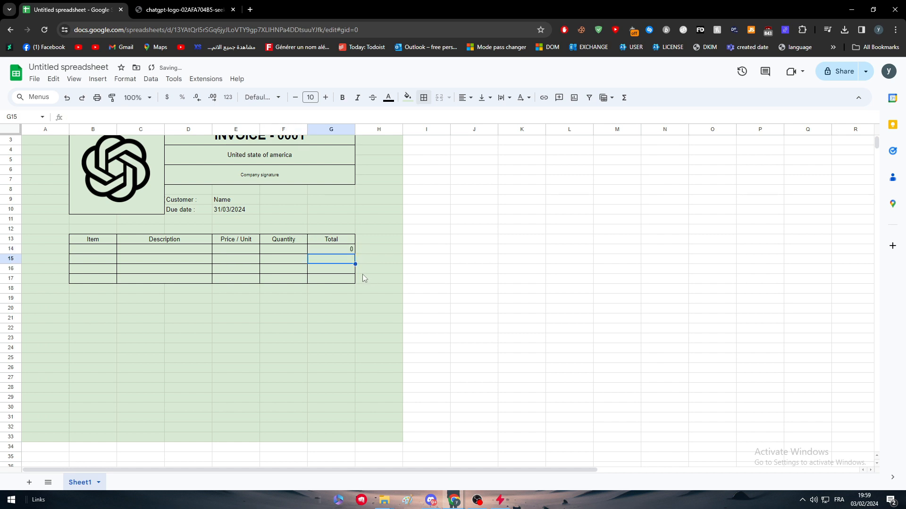
# - Copy the total formula from G14 down through G17 so every item row has it
pyautogui.click(344, 255)
pyautogui.moveTo(355, 255); pyautogui.dragTo(353, 261)
pyautogui.click(441, 260)
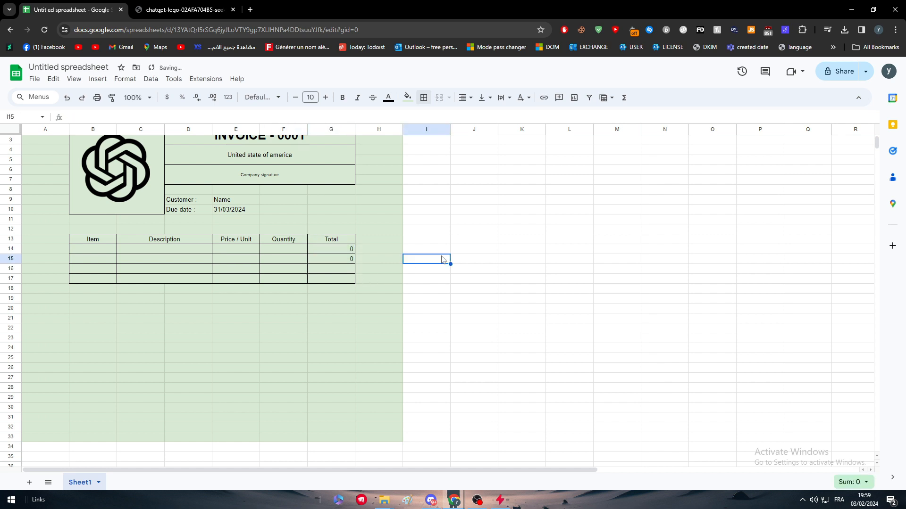
pyautogui.click(370, 252)
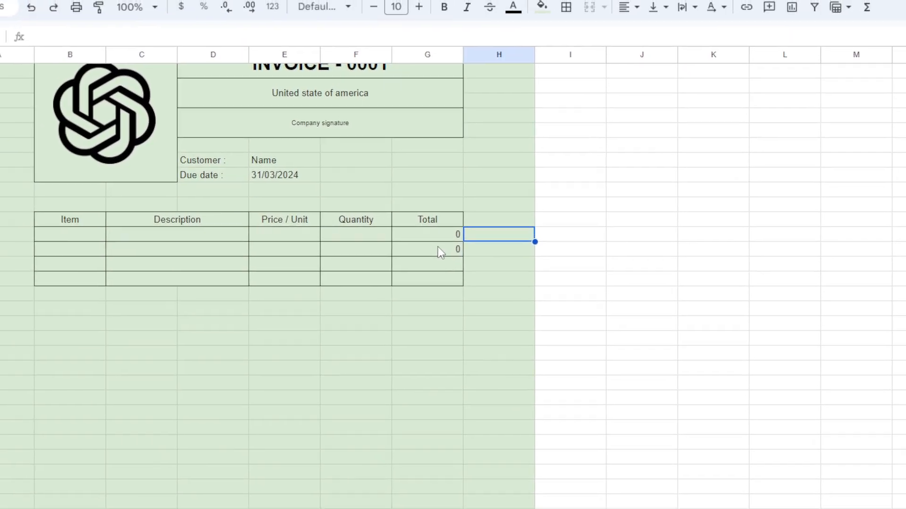
pyautogui.click(337, 190)
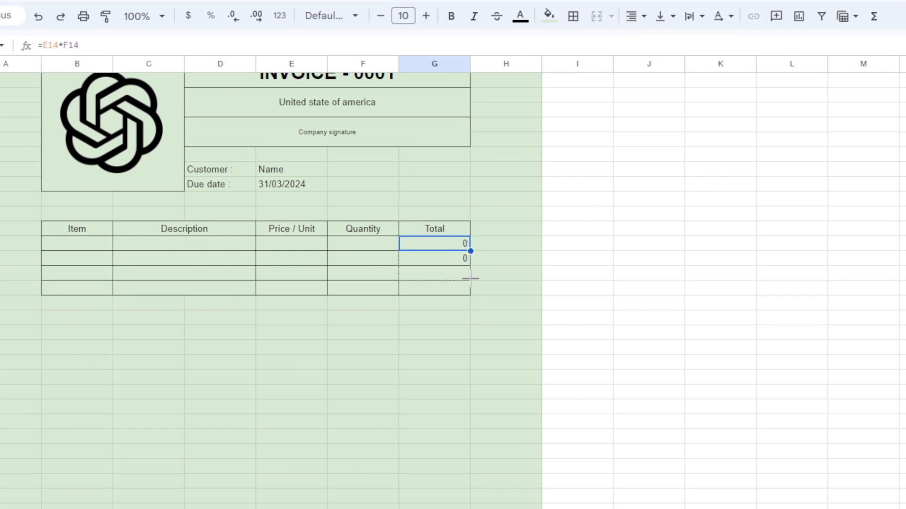
pyautogui.moveTo(471, 250); pyautogui.dragTo(469, 294)
pyautogui.click(448, 278)
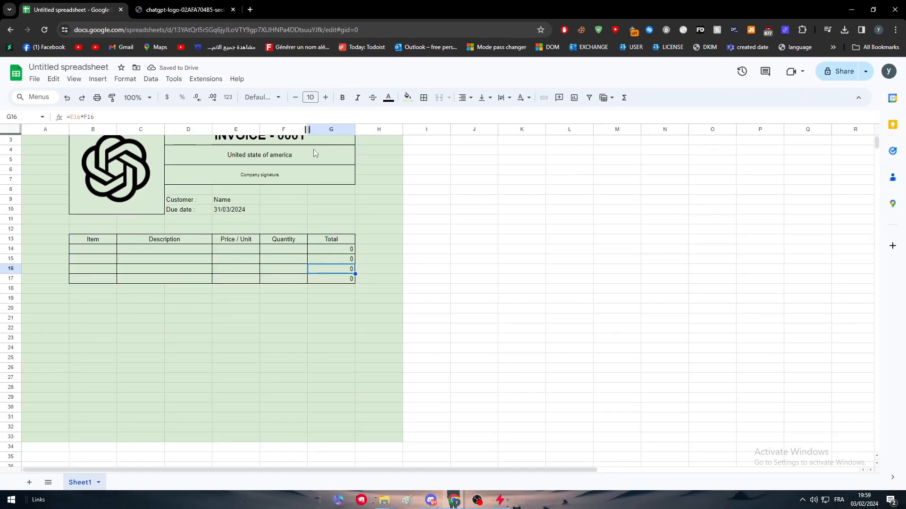
pyautogui.click(426, 358)
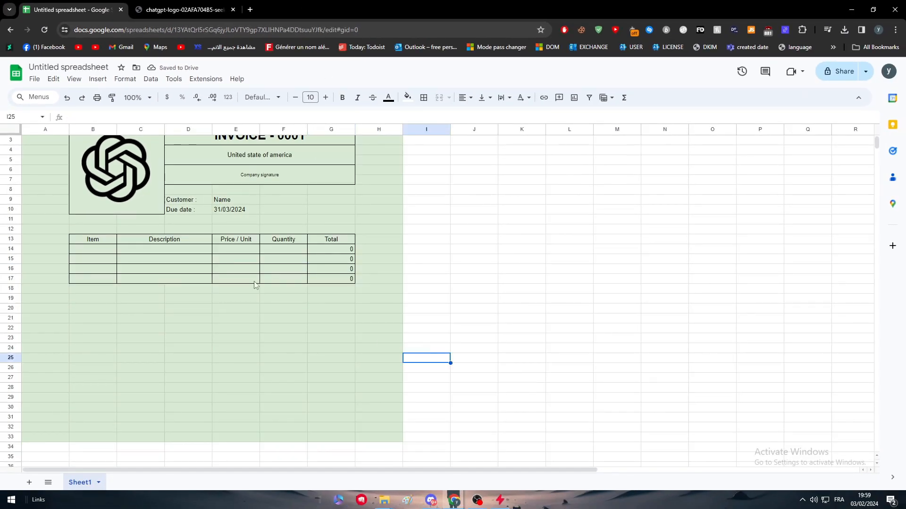
# - Enter a test unit price of 10 in E14 and a quantity of 2 in F14
pyautogui.doubleClick(248, 249)
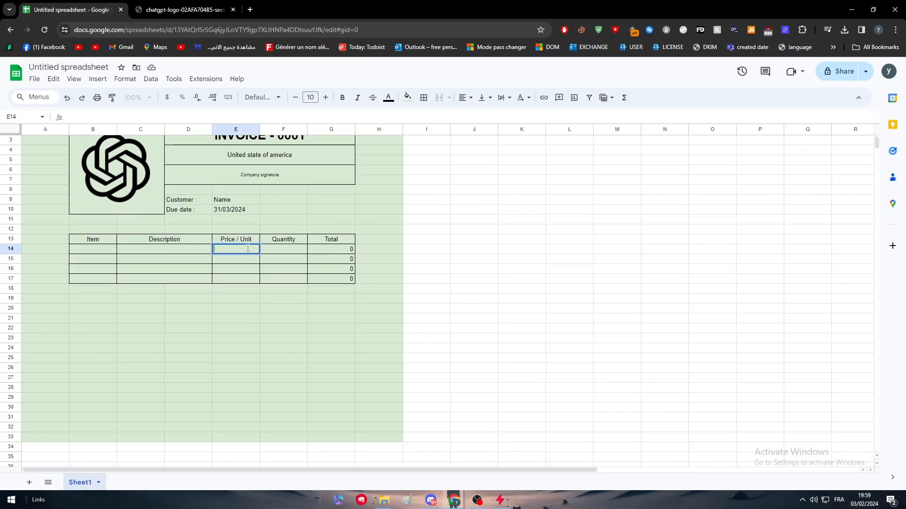
pyautogui.click(250, 309)
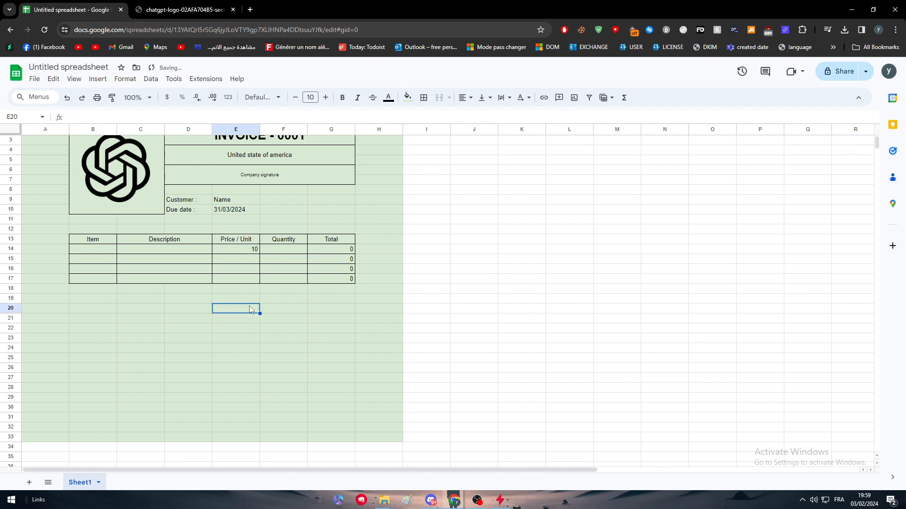
pyautogui.doubleClick(291, 249)
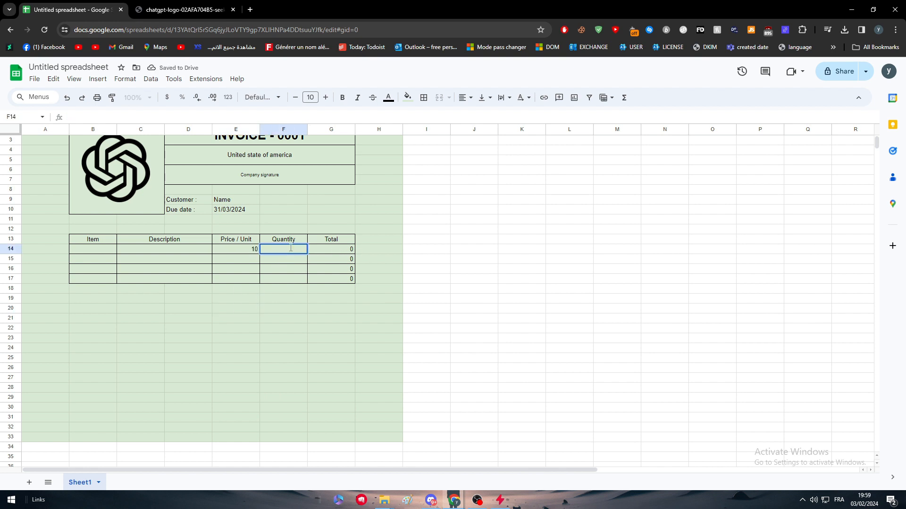
pyautogui.write('é')
pyautogui.click(304, 311)
pyautogui.doubleClick(277, 248)
pyautogui.write('2')
pyautogui.click(291, 290)
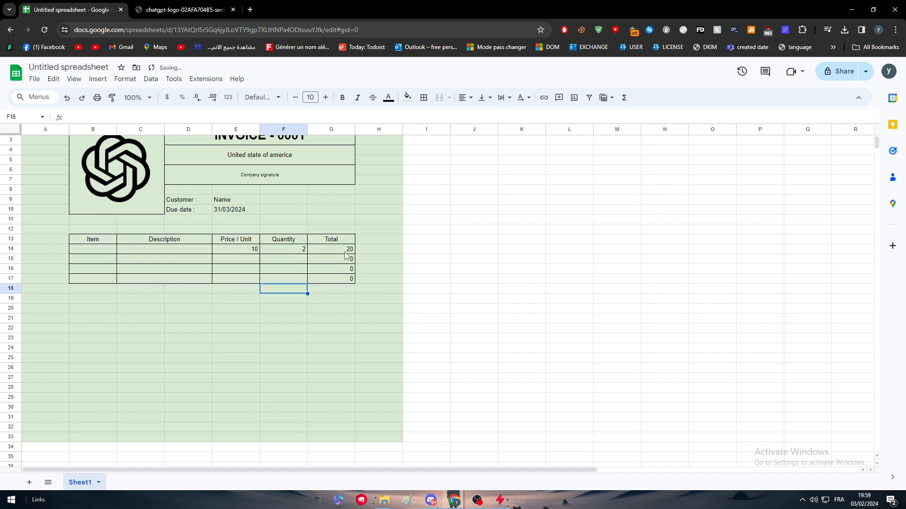
# - Enter a test unit price of 3 in E15 and a quantity of 5 in F15
pyautogui.doubleClick(256, 260)
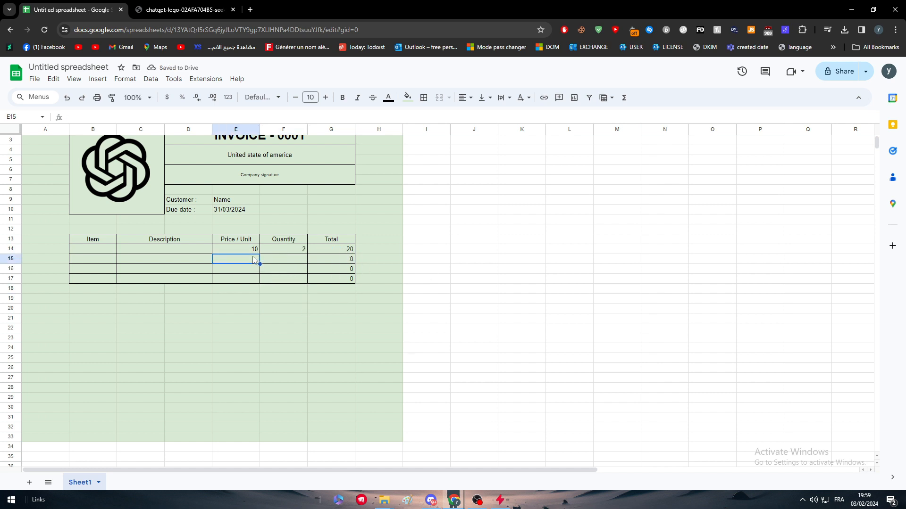
pyautogui.write('3')
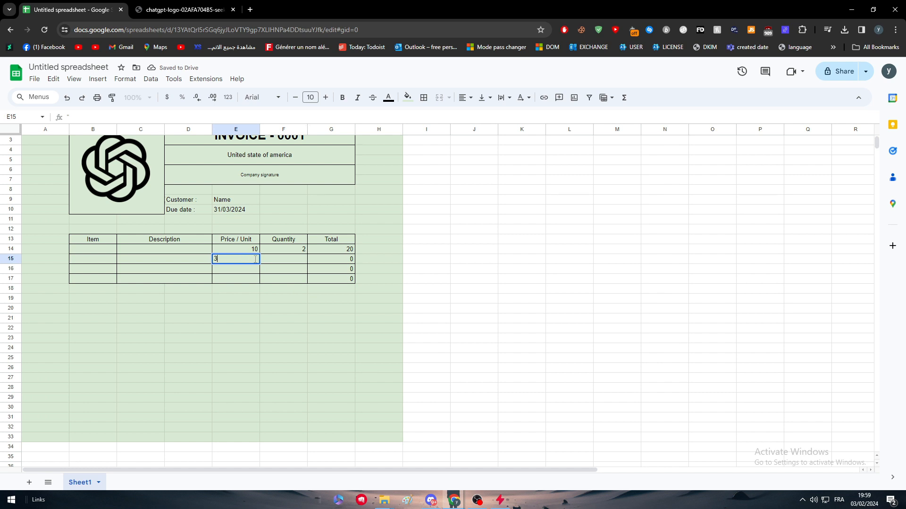
pyautogui.press('Tab')
pyautogui.write('5')
pyautogui.click(306, 300)
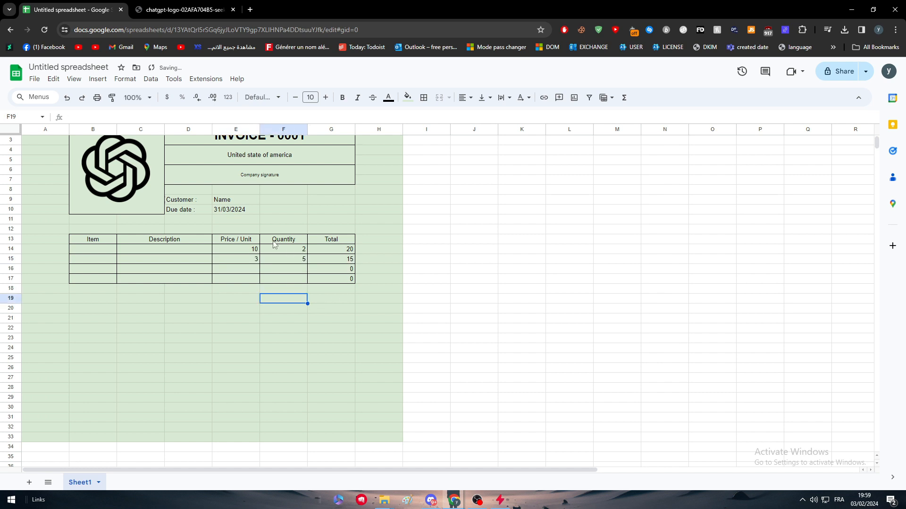
# - Clear the test prices and quantities from item rows 14 and 15, keeping the total formulas
pyautogui.click(292, 258)
pyautogui.press('Delete')
pyautogui.click(244, 261)
pyautogui.press('Delete')
pyautogui.click(287, 309)
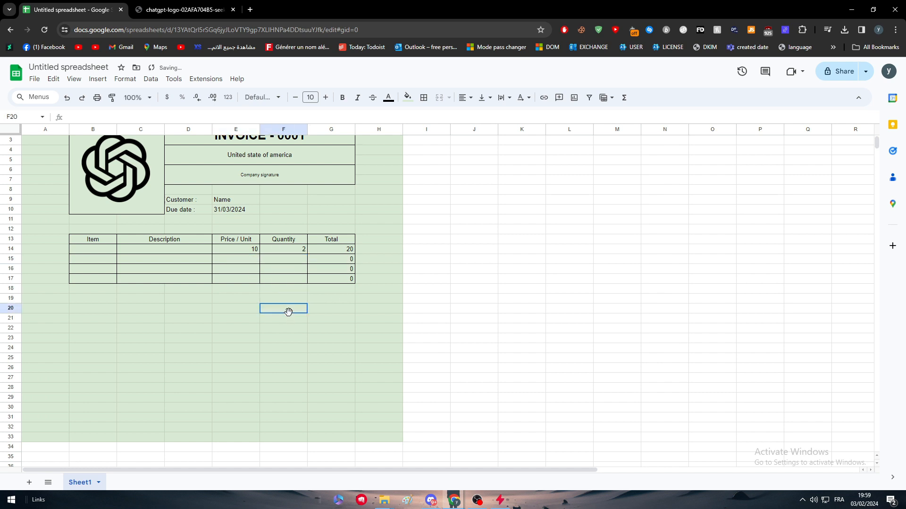
pyautogui.click(292, 249)
pyautogui.press('Delete')
pyautogui.click(326, 253)
pyautogui.click(251, 250)
pyautogui.press('Delete')
pyautogui.click(315, 331)
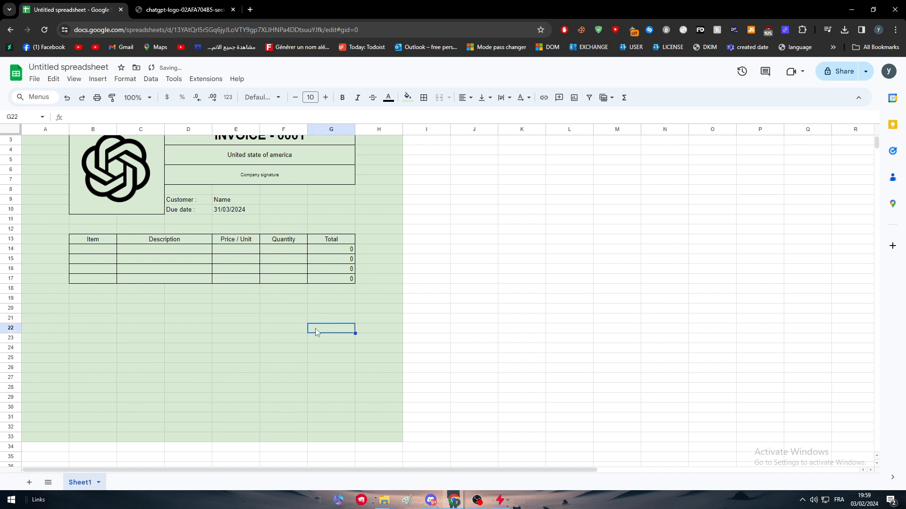
pyautogui.click(99, 250)
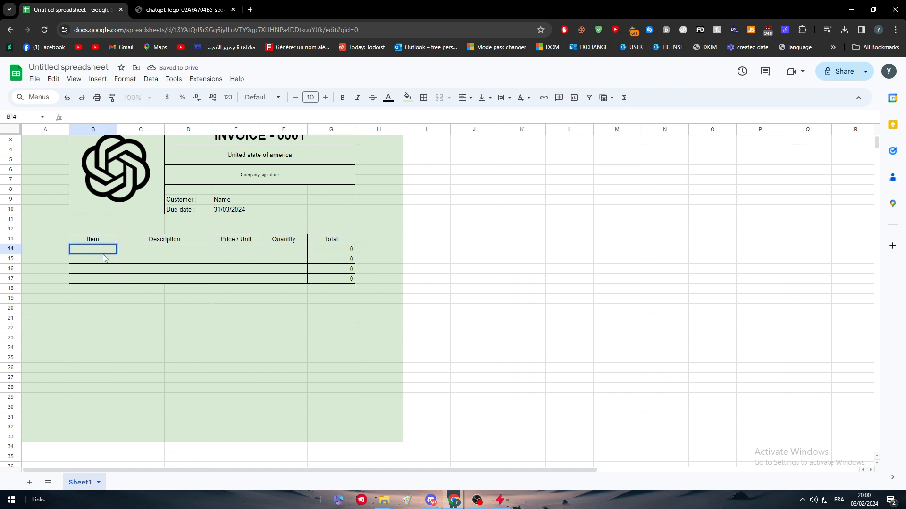
pyautogui.click(171, 312)
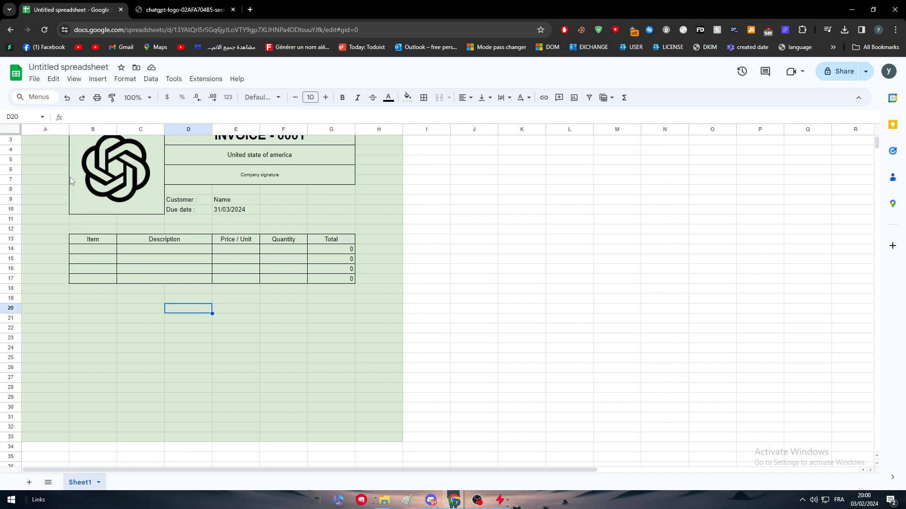
# - Merge the blank range B11:G12 into one cell, and merge F8:G10 beside the customer fields
pyautogui.moveTo(103, 219); pyautogui.dragTo(352, 231)
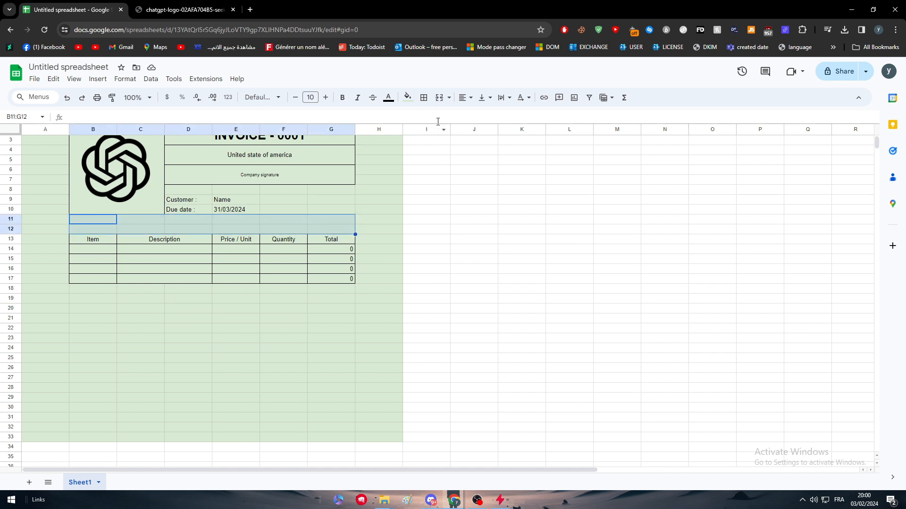
pyautogui.click(440, 98)
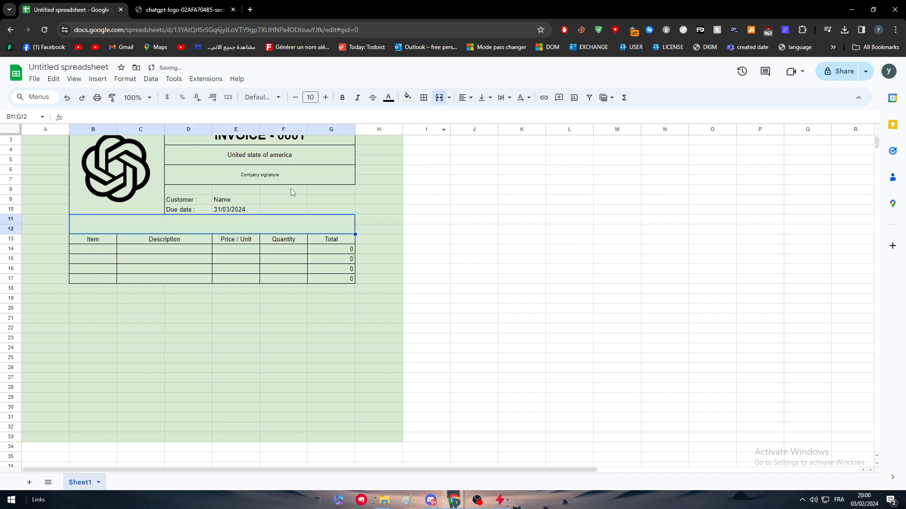
pyautogui.moveTo(341, 189); pyautogui.dragTo(341, 212)
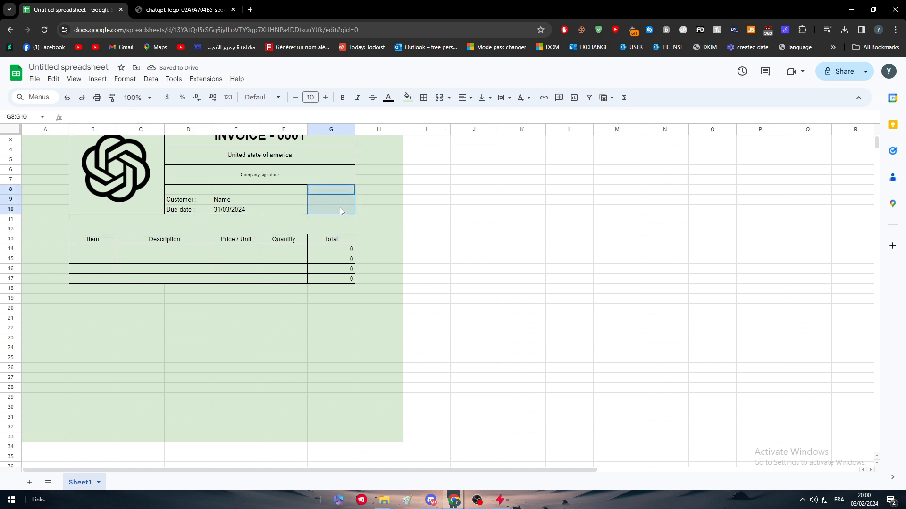
pyautogui.click(439, 98)
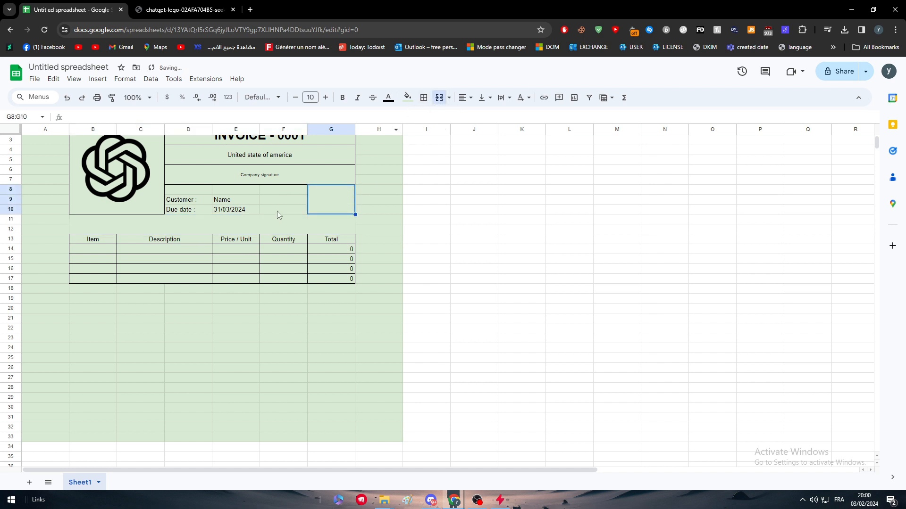
pyautogui.moveTo(283, 190); pyautogui.dragTo(290, 207)
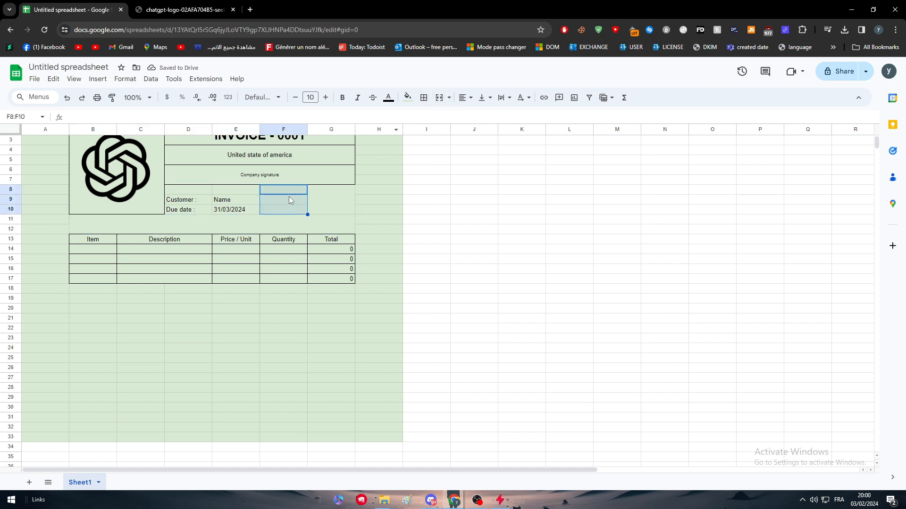
pyautogui.click(287, 191)
pyautogui.moveTo(288, 190); pyautogui.dragTo(313, 220)
pyautogui.click(439, 98)
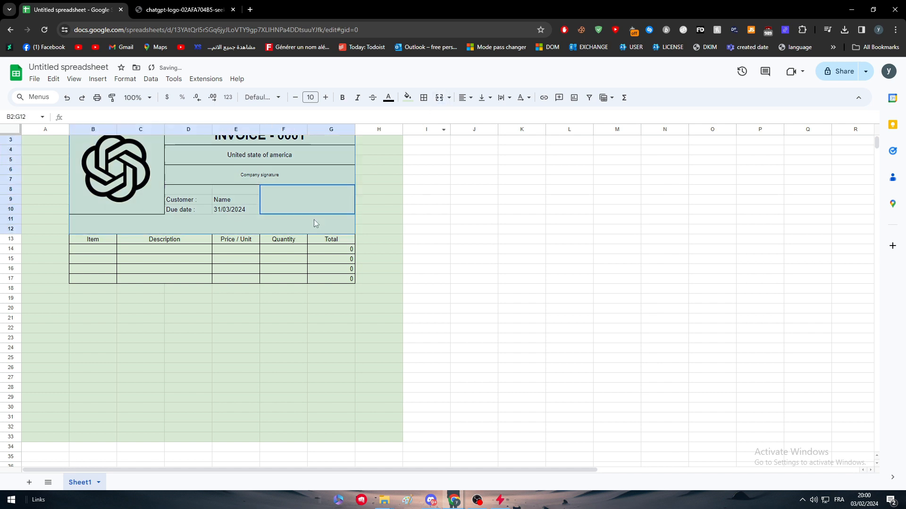
pyautogui.doubleClick(313, 220)
pyautogui.click(304, 211)
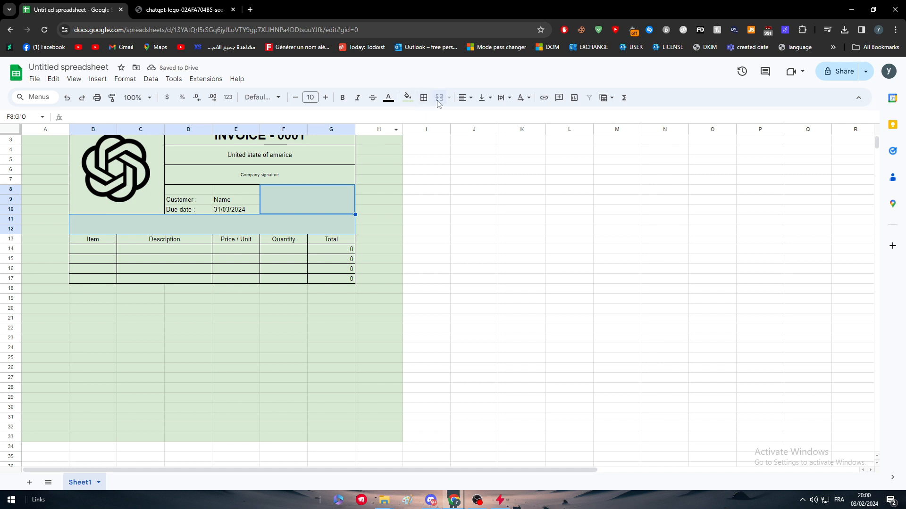
pyautogui.click(425, 202)
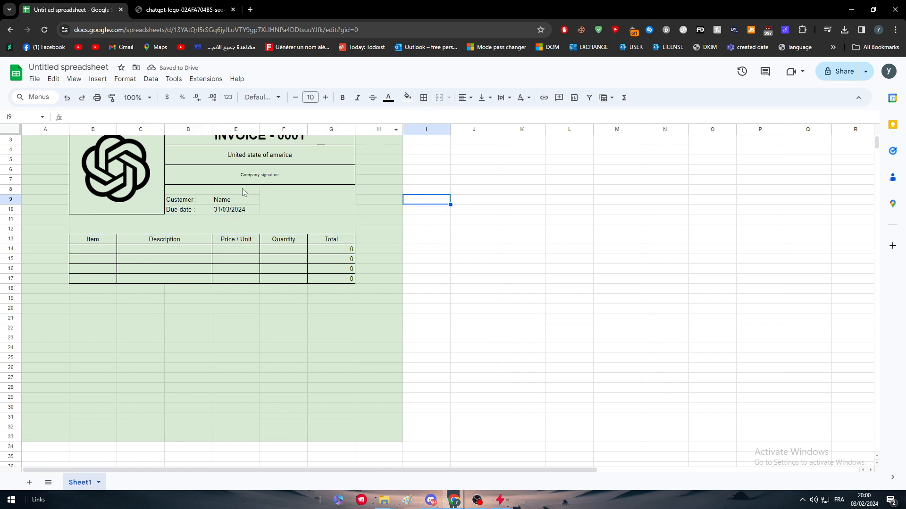
# - Merge the empty cells D8 and E8 above the customer fields
pyautogui.moveTo(242, 188); pyautogui.dragTo(203, 189)
pyautogui.click(440, 98)
pyautogui.keyDown('shift'); pyautogui.click(282, 195); pyautogui.keyUp('shift')
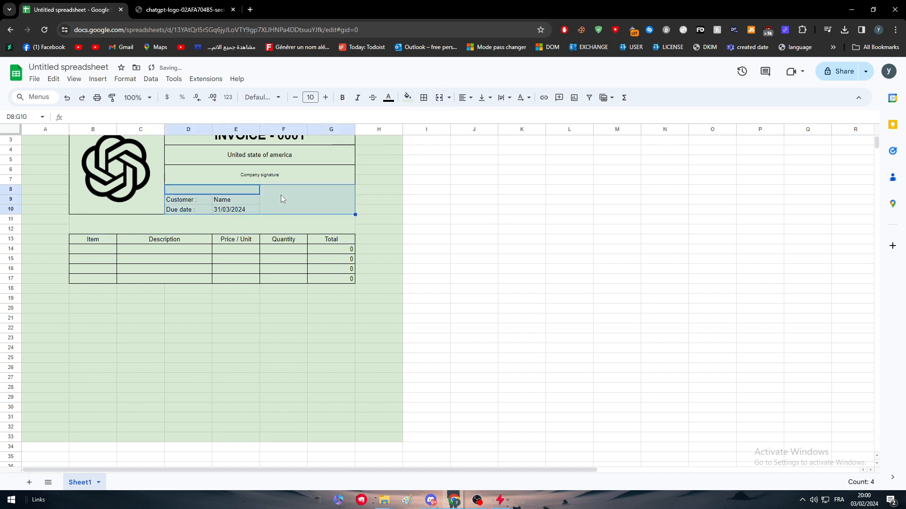
pyautogui.click(281, 195)
pyautogui.keyDown('ctrl'); pyautogui.click(256, 190); pyautogui.keyUp('ctrl')
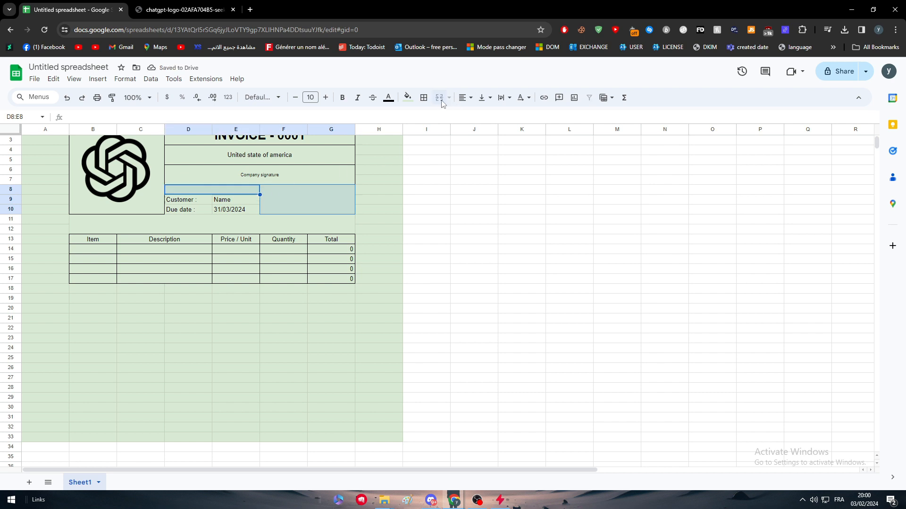
pyautogui.click(461, 312)
pyautogui.click(370, 299)
# - Add a right border to the merged blank cell F8:G10 beside the customer fields
pyautogui.scroll(1, 284, 254)
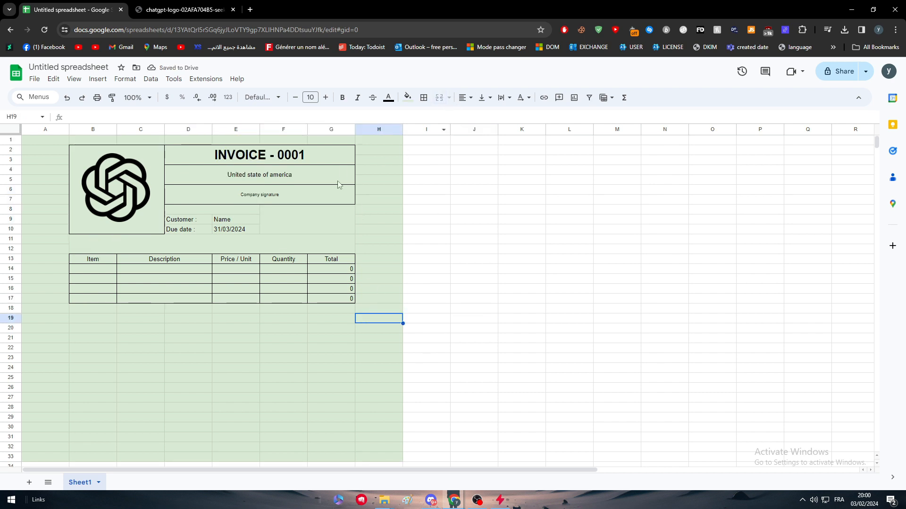
pyautogui.moveTo(335, 160); pyautogui.dragTo(364, 220)
pyautogui.click(364, 219)
pyautogui.click(326, 230)
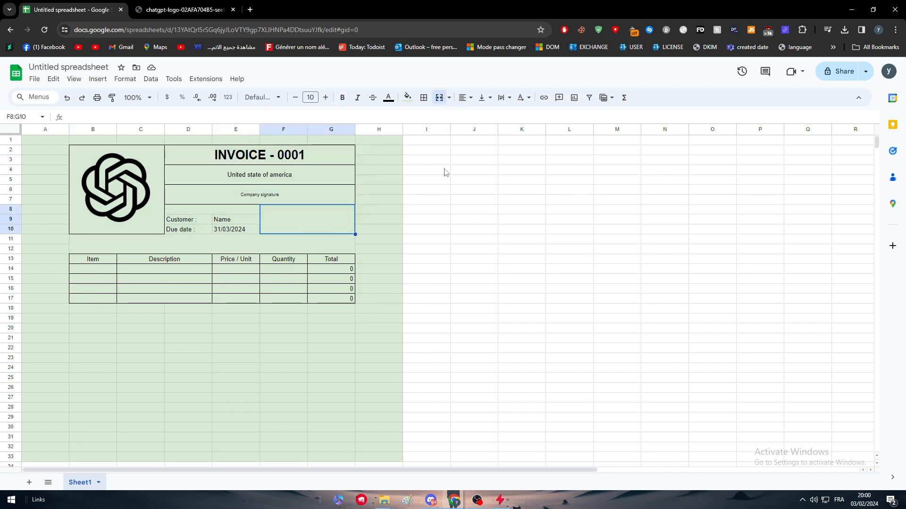
pyautogui.click(423, 97)
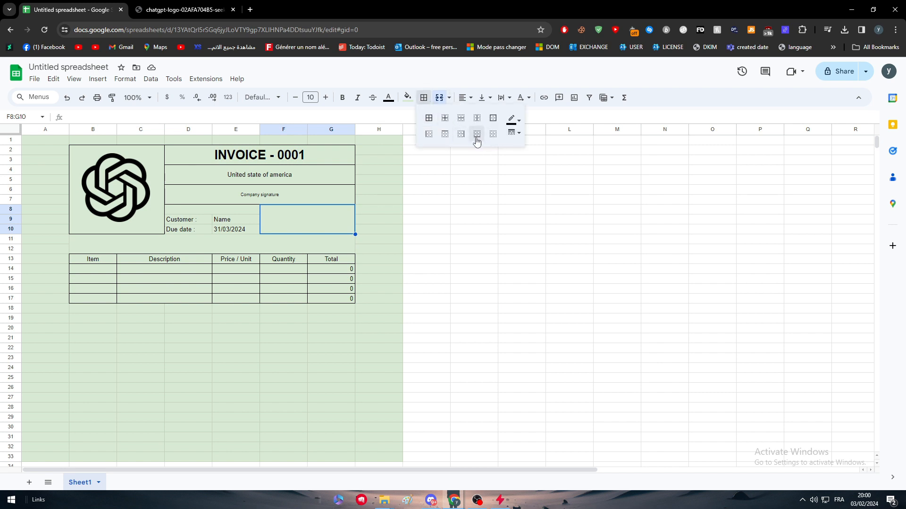
pyautogui.click(461, 135)
pyautogui.click(372, 250)
# - Add left and right borders to the merged blank cell B11:G12 above the item table
pyautogui.click(344, 246)
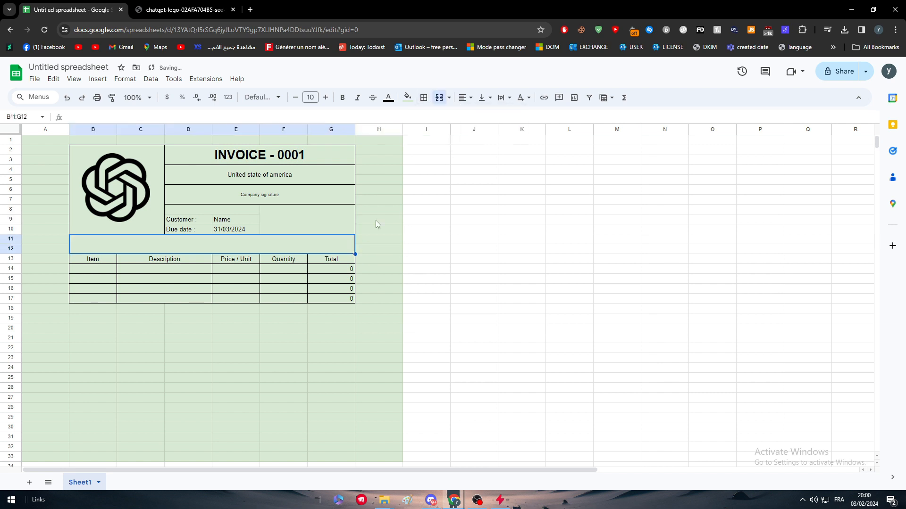
pyautogui.click(439, 98)
pyautogui.click(440, 100)
pyautogui.click(440, 99)
pyautogui.click(440, 99)
pyautogui.click(463, 98)
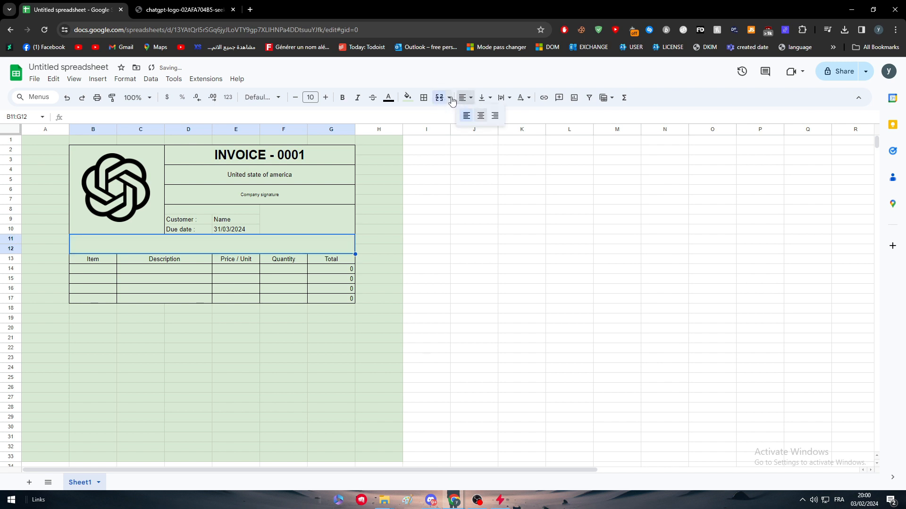
pyautogui.click(424, 98)
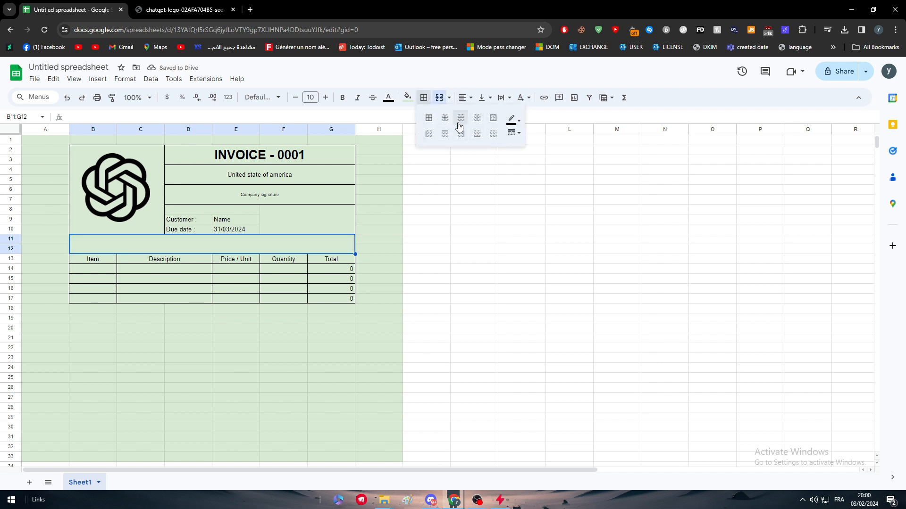
pyautogui.click(428, 134)
pyautogui.click(358, 282)
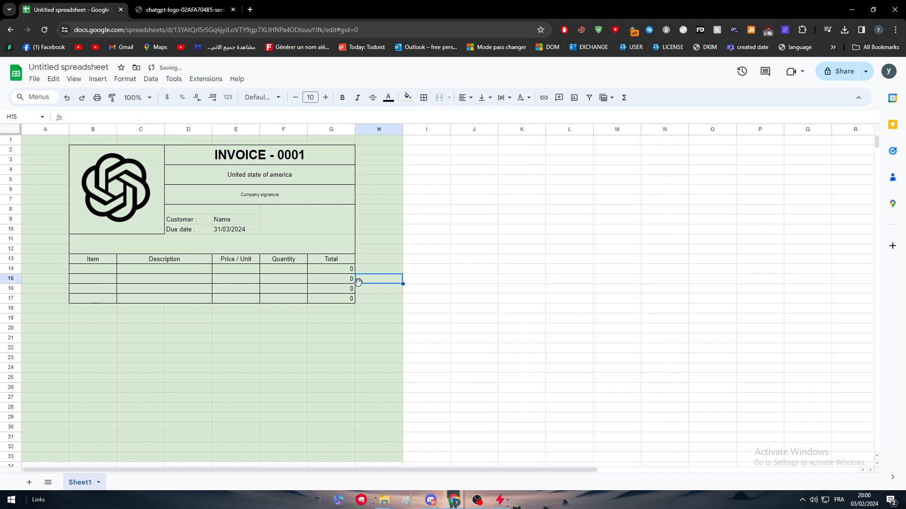
pyautogui.scroll(-2, 255, 215)
pyautogui.scroll(2, 282, 201)
pyautogui.click(239, 212)
pyautogui.scroll(-2, 222, 308)
pyautogui.click(238, 325)
pyautogui.scroll(2, 238, 324)
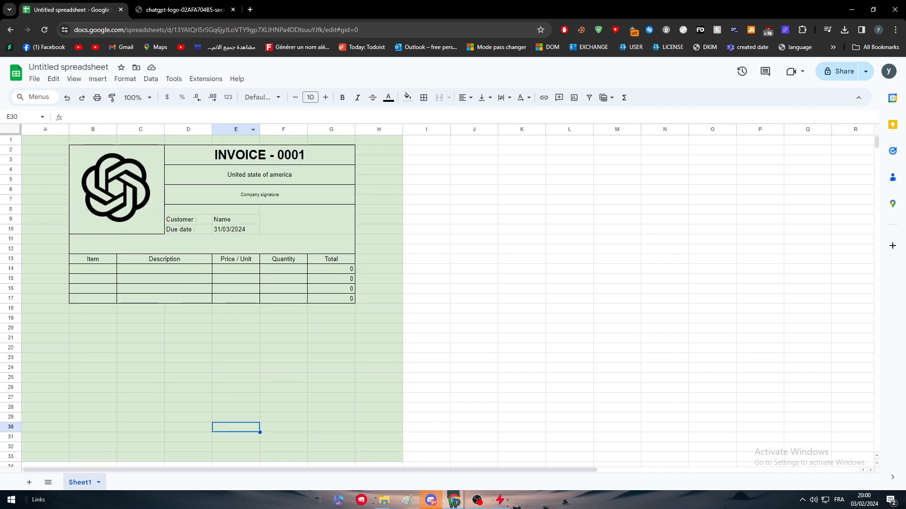
pyautogui.click(476, 500)
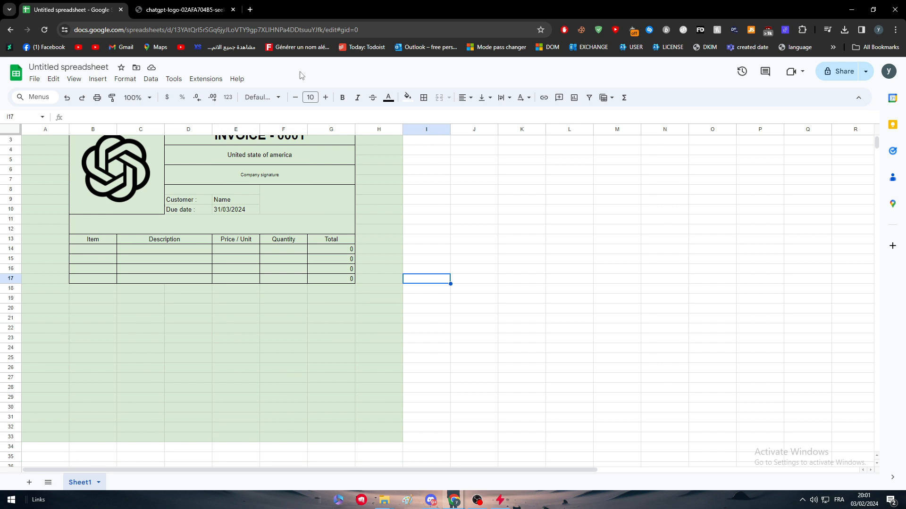
# - Enter the label Total in F19 and the formula =SUM(G14:G17) in G19 below the item table
pyautogui.click(278, 299)
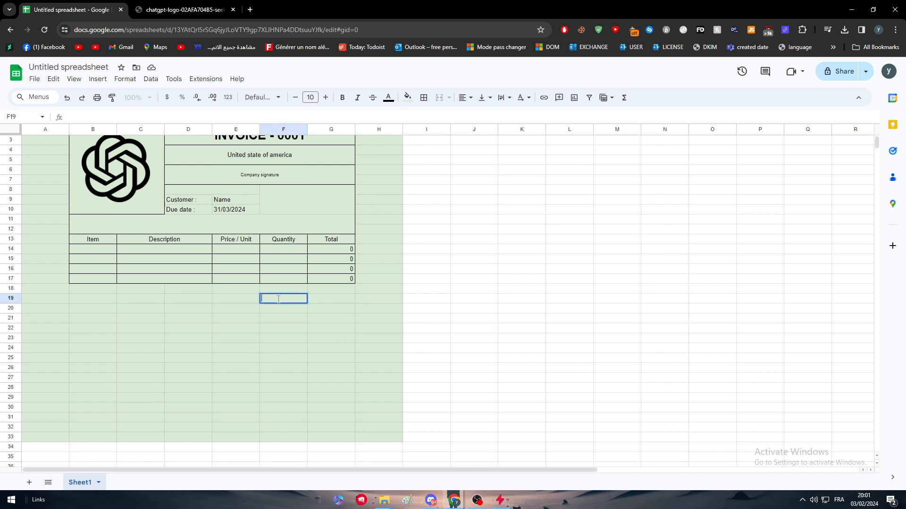
pyautogui.write('t')
pyautogui.write('To')
pyautogui.doubleClick(329, 297)
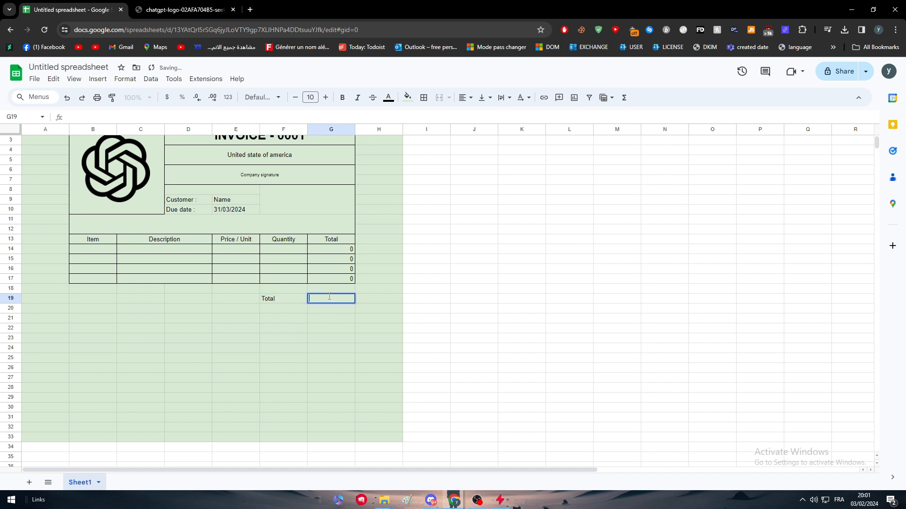
pyautogui.write('=')
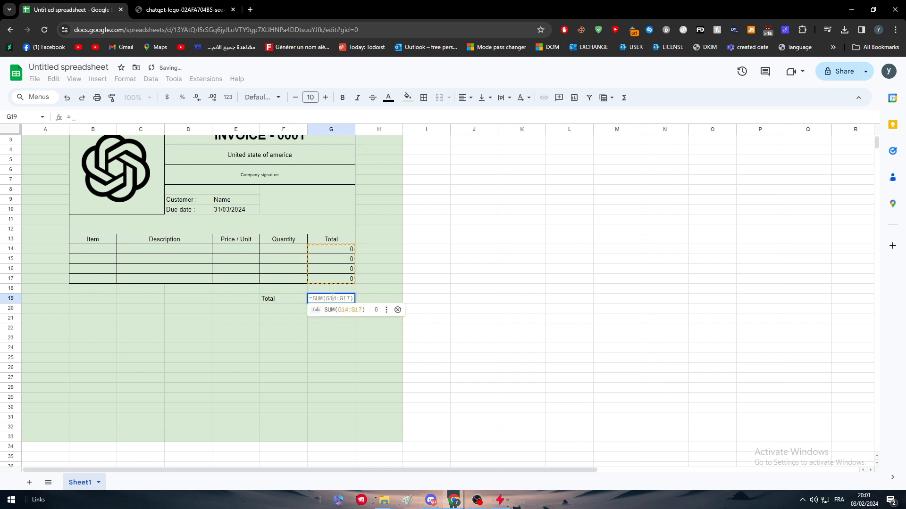
pyautogui.click(345, 312)
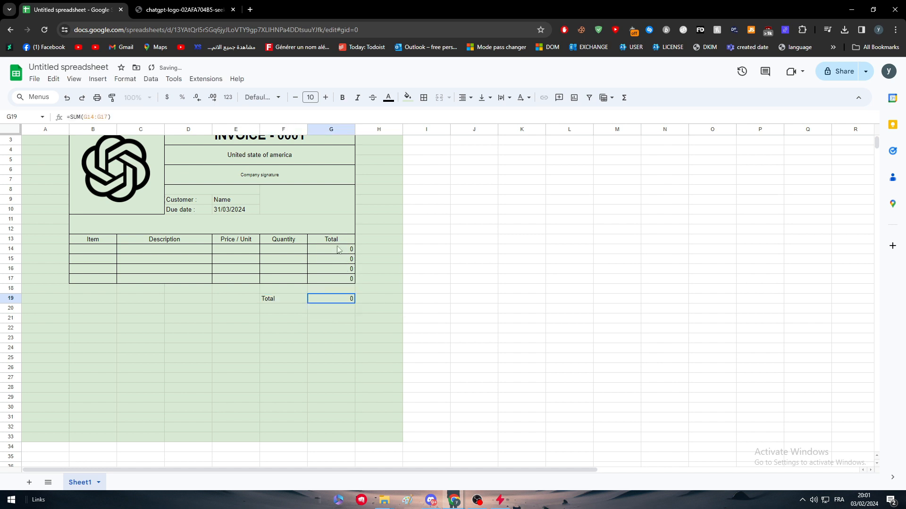
pyautogui.click(333, 352)
# - Enter the label Tax in F20, below the item table's sum row
pyautogui.click(277, 309)
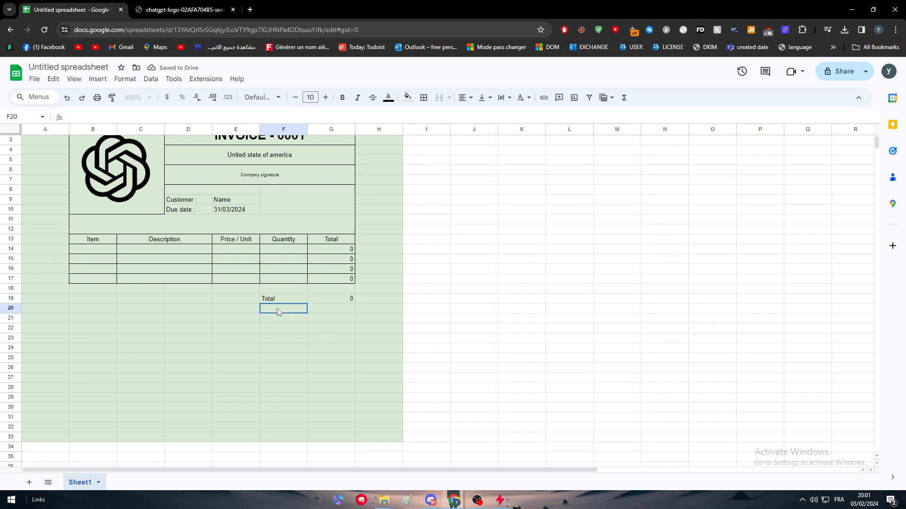
pyautogui.write('Tax')
pyautogui.click(332, 309)
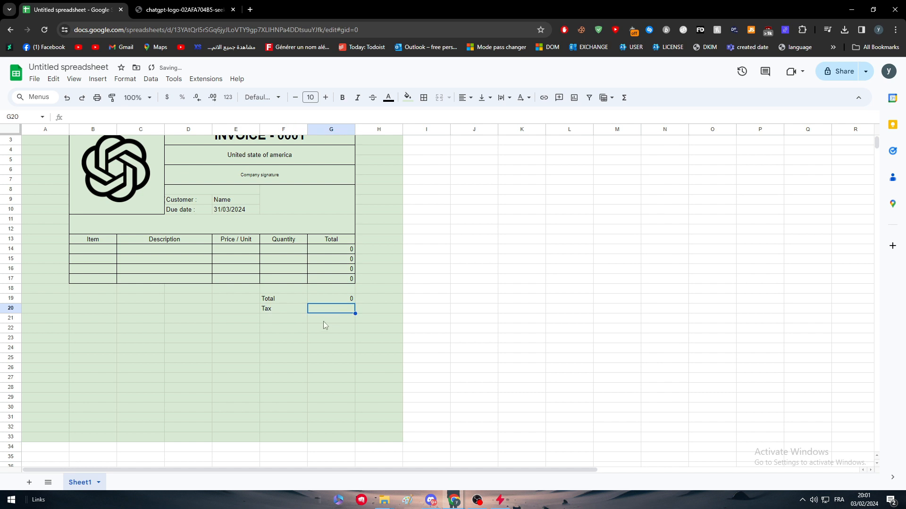
pyautogui.click(286, 320)
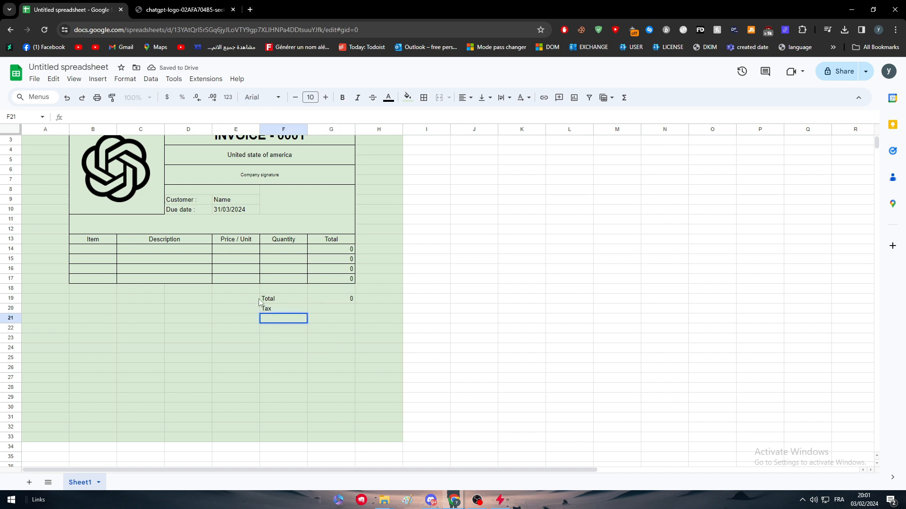
# - Change the label in F19 to Sub-Total
pyautogui.click(285, 299)
pyautogui.write('sub')
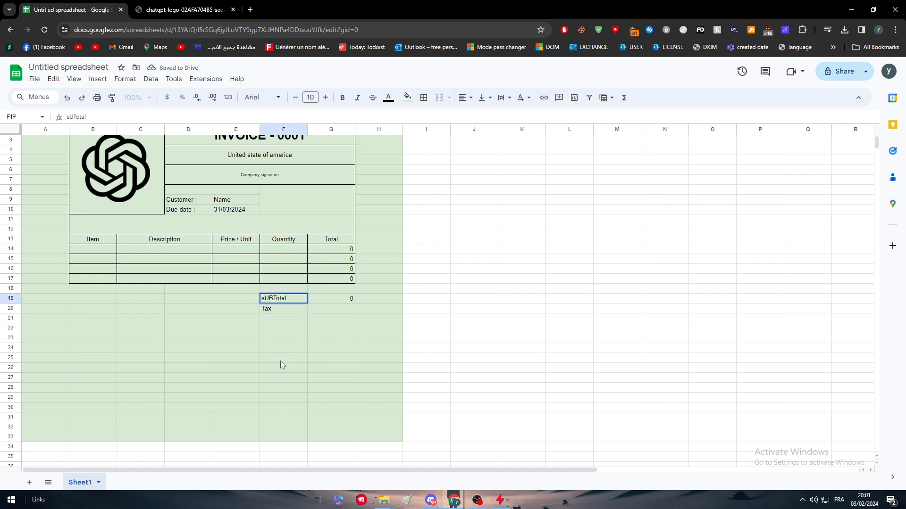
pyautogui.press('BackSpace')
pyautogui.press('BackSpace')
pyautogui.press('BackSpace')
pyautogui.write('Sub-')
# - Enter the label Total in F21 and the formula =G19-G20 in G21
pyautogui.click(279, 319)
pyautogui.write('Total')
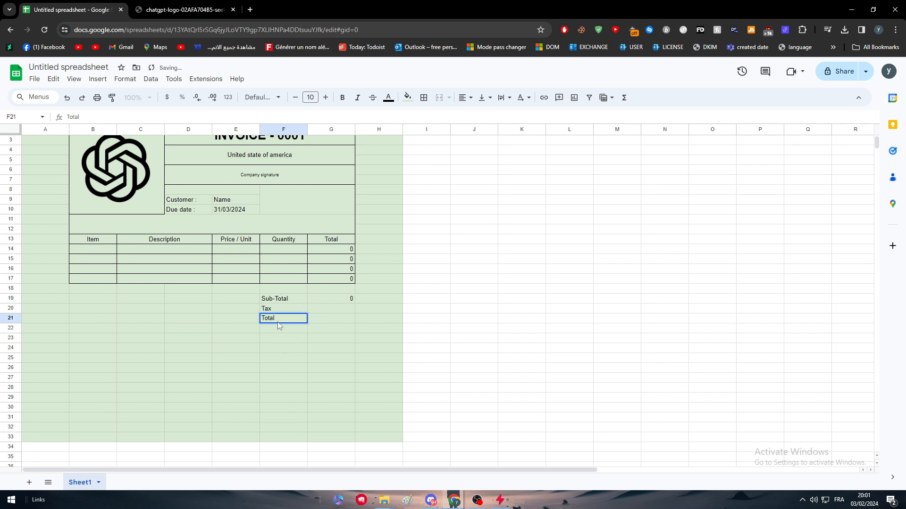
pyautogui.doubleClick(325, 319)
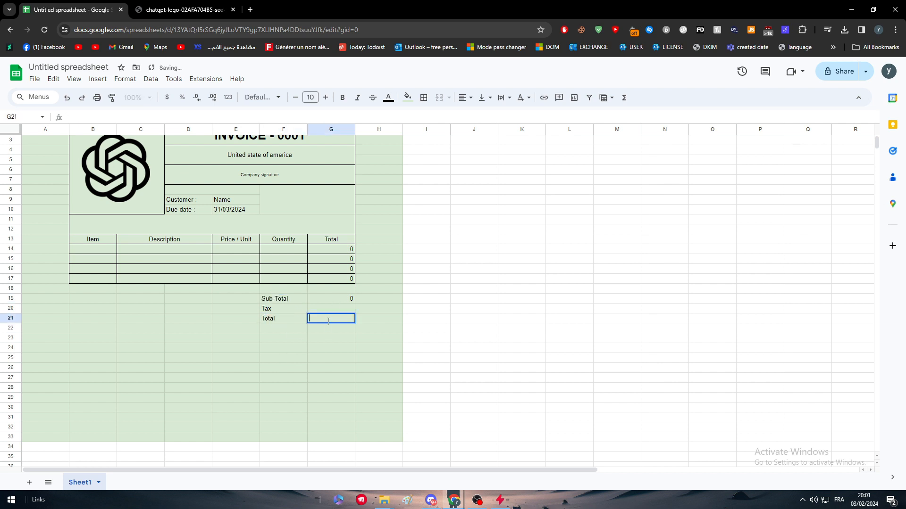
pyautogui.write('=')
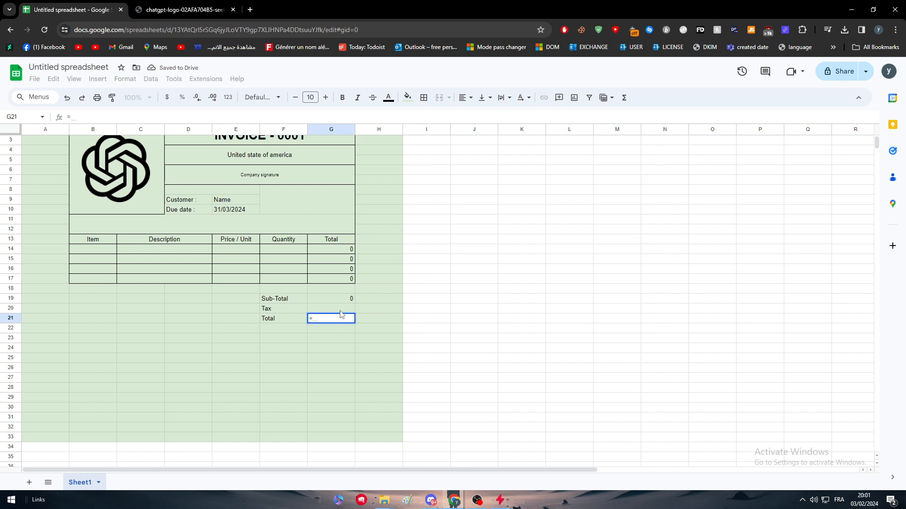
pyautogui.click(346, 301)
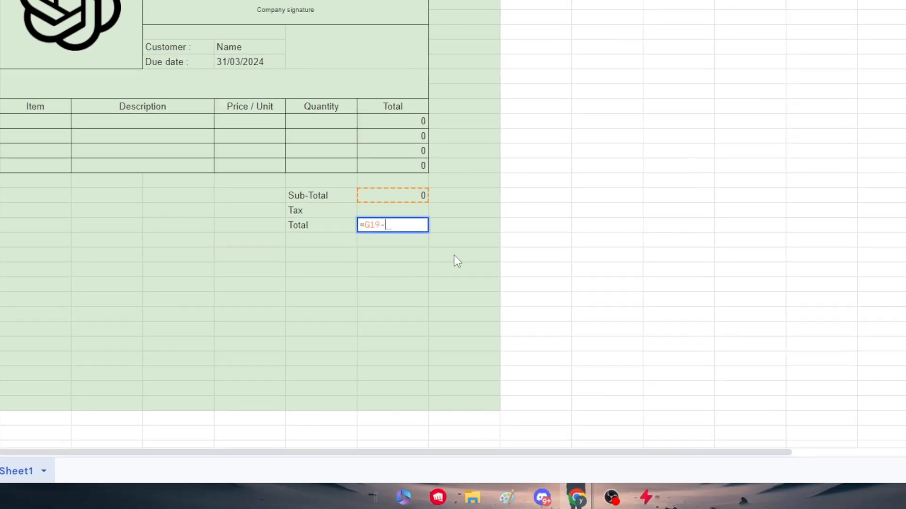
pyautogui.write('-')
pyautogui.click(321, 307)
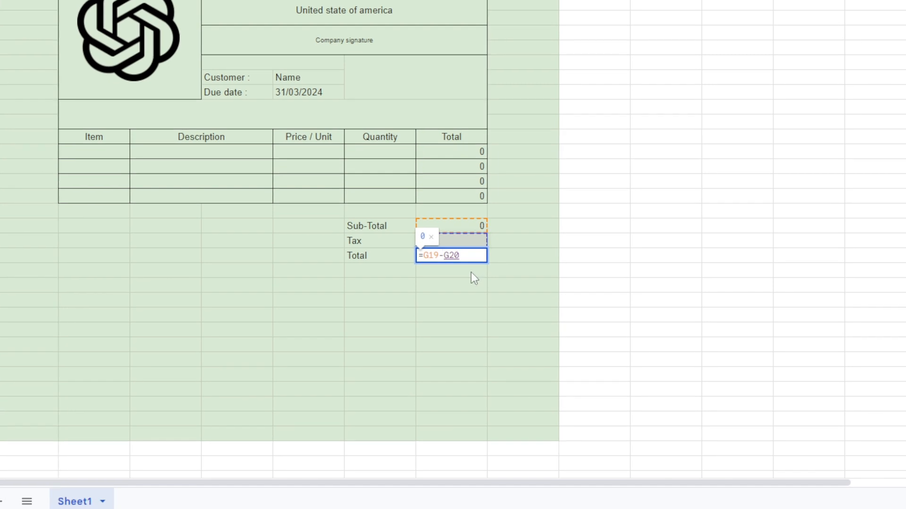
pyautogui.click(486, 288)
pyautogui.click(457, 228)
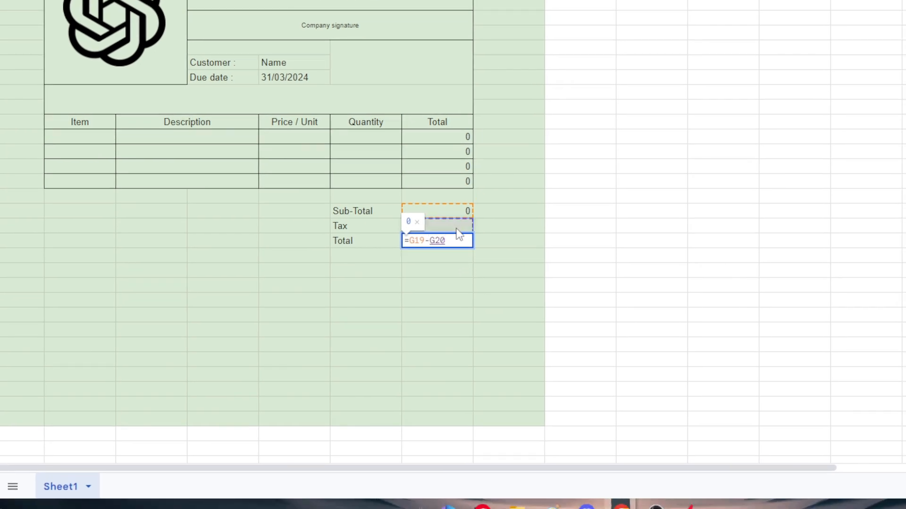
pyautogui.press('Return')
pyautogui.click(576, 212)
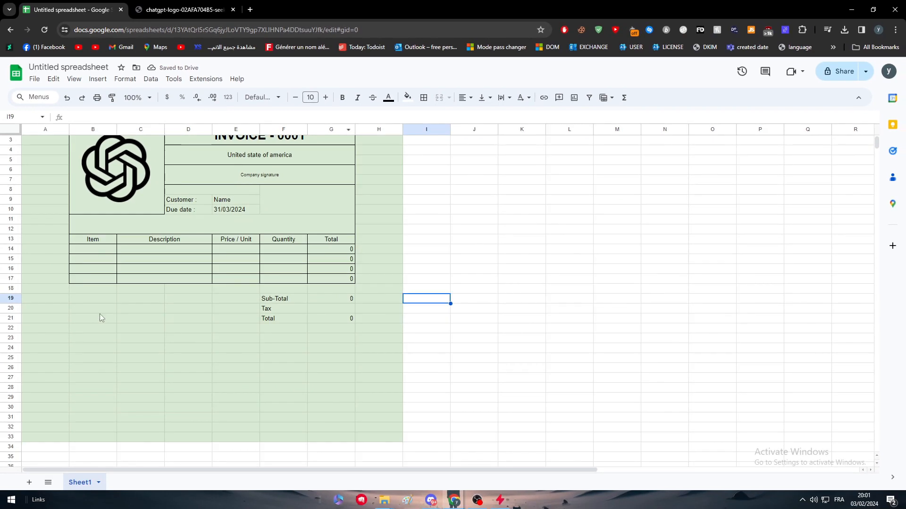
# - Rename the spreadsheet as Invoice
pyautogui.scroll(1, 79, 466)
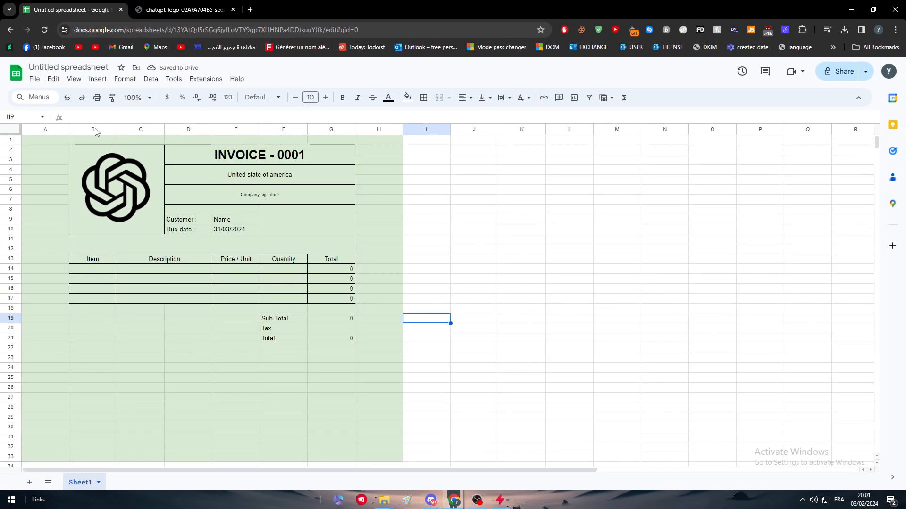
pyautogui.click(53, 66)
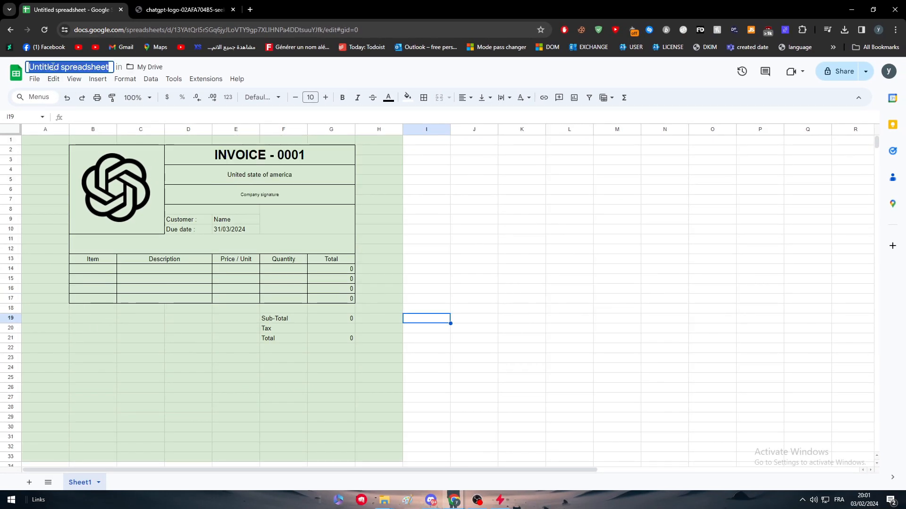
pyautogui.write('Invoice')
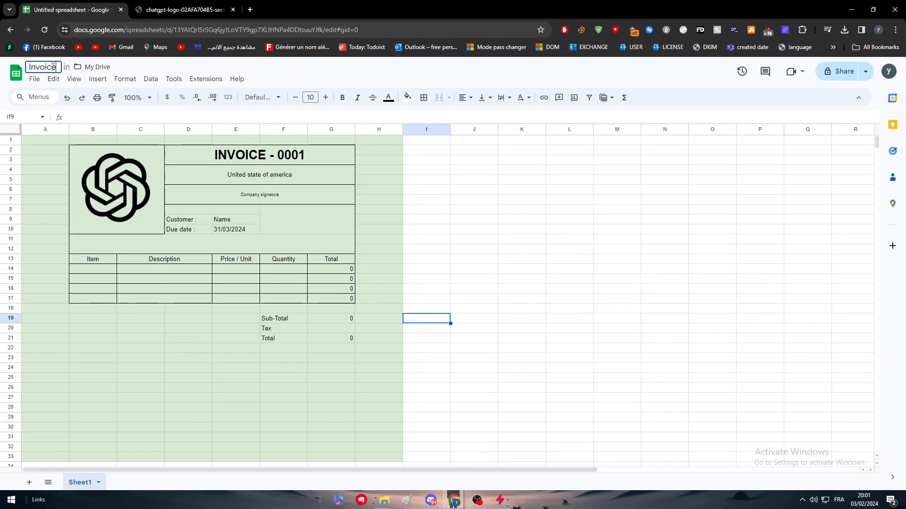
pyautogui.click(235, 308)
# - Merge the blank range B18:E21 below the item table into one cell
pyautogui.click(95, 338)
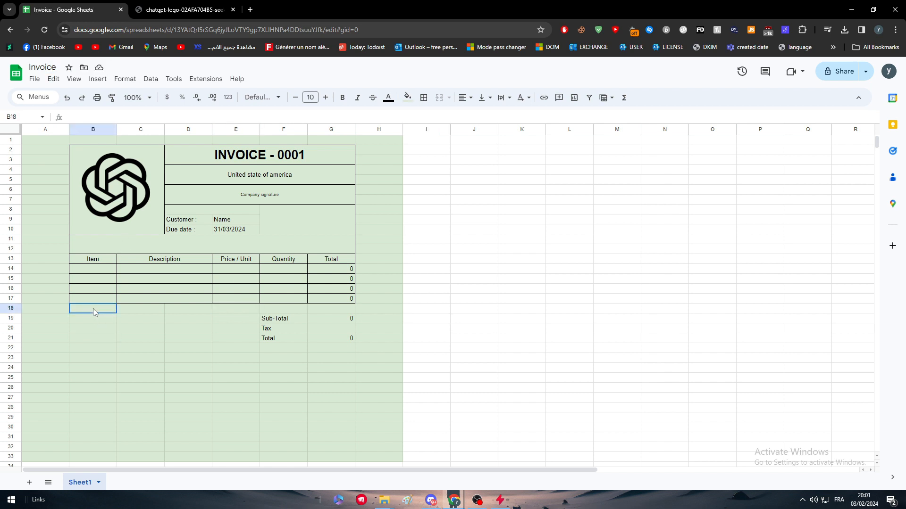
pyautogui.moveTo(94, 309); pyautogui.dragTo(228, 338)
pyautogui.click(449, 98)
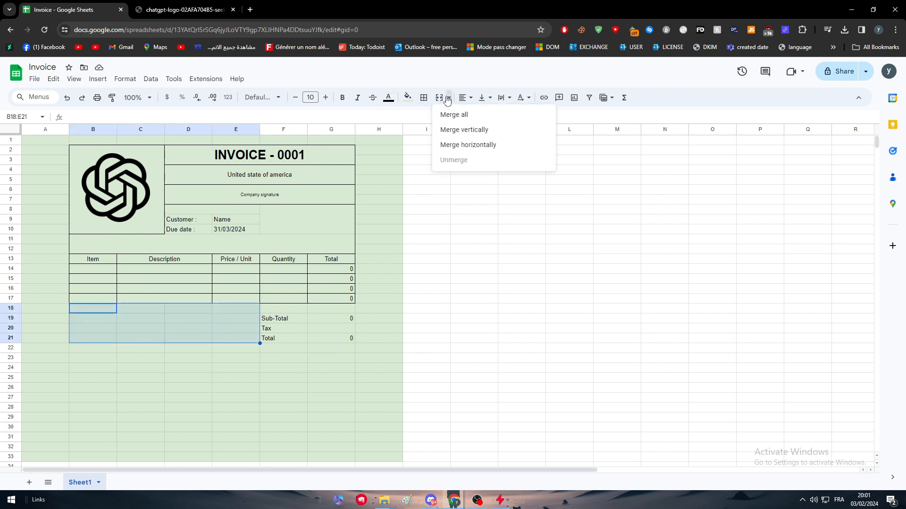
pyautogui.click(442, 115)
pyautogui.click(304, 307)
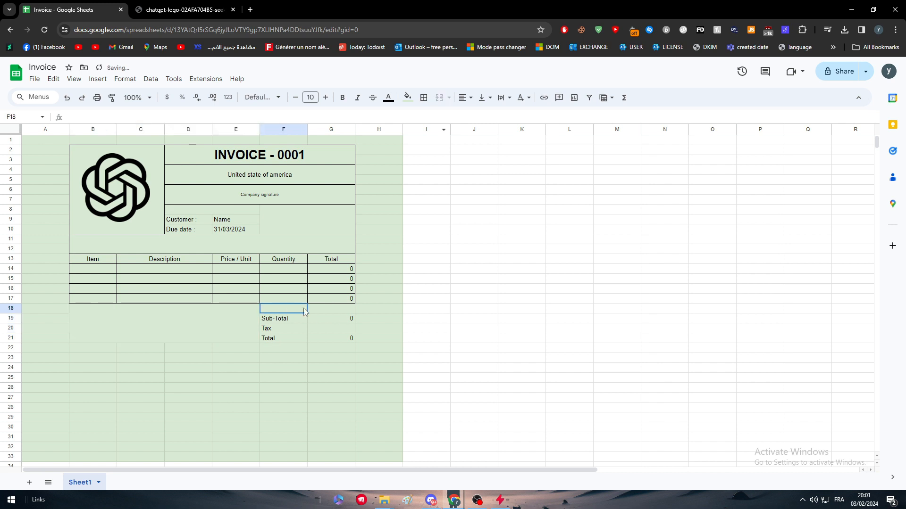
pyautogui.click(243, 427)
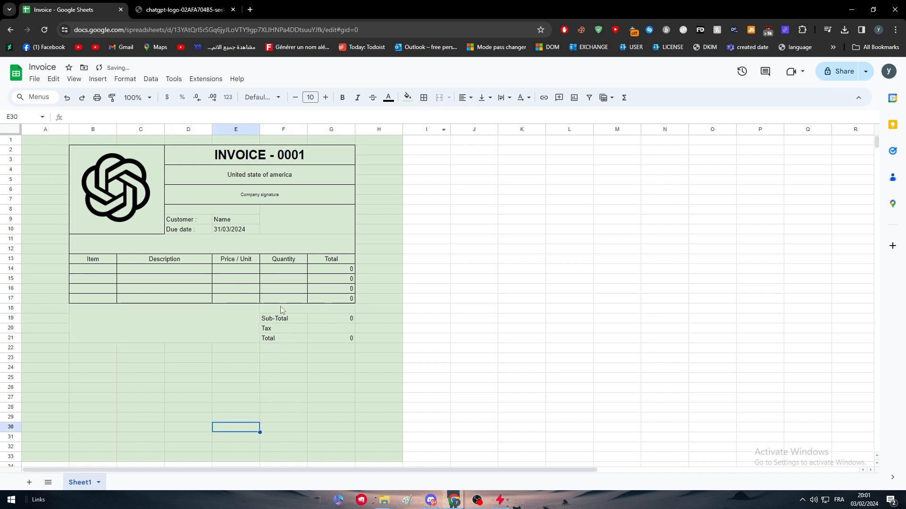
# - Apply all borders to the Sub-Total, Tax and Total block F19:G21
pyautogui.moveTo(281, 320); pyautogui.dragTo(322, 341)
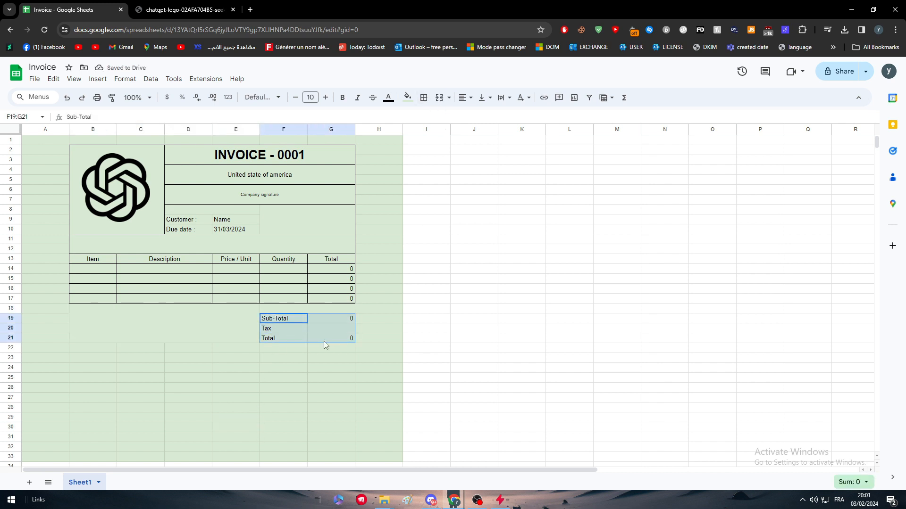
pyautogui.click(423, 98)
pyautogui.click(428, 119)
pyautogui.click(377, 329)
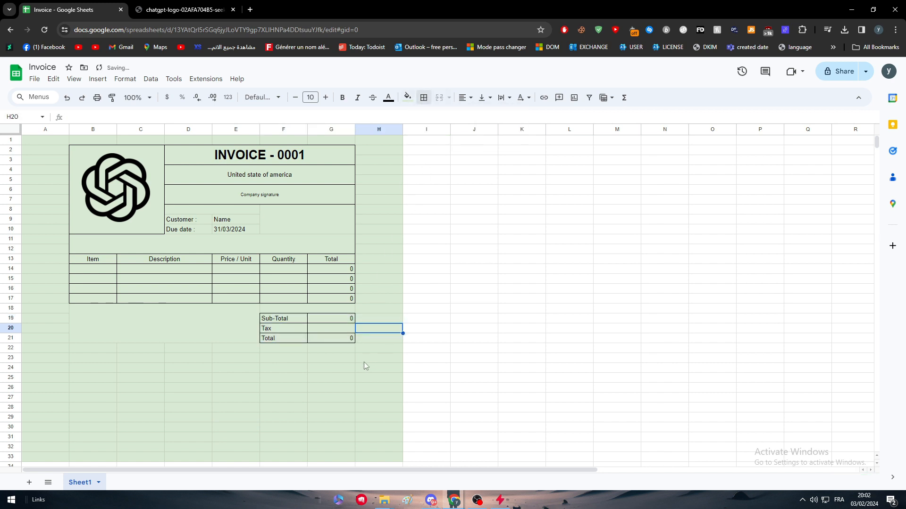
# - Merge the blank cells F18 and G18 above the Sub-Total row and add a right border to the merged cell
pyautogui.click(335, 388)
pyautogui.click(347, 307)
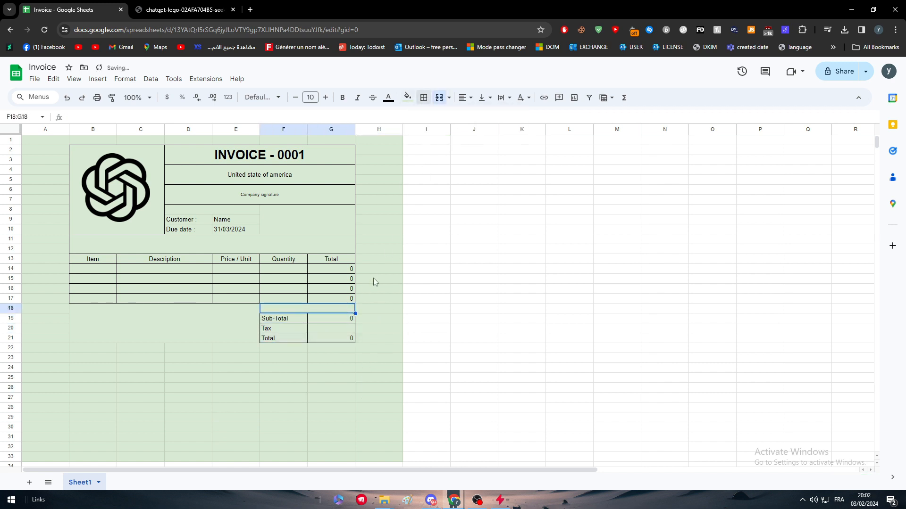
pyautogui.click(427, 99)
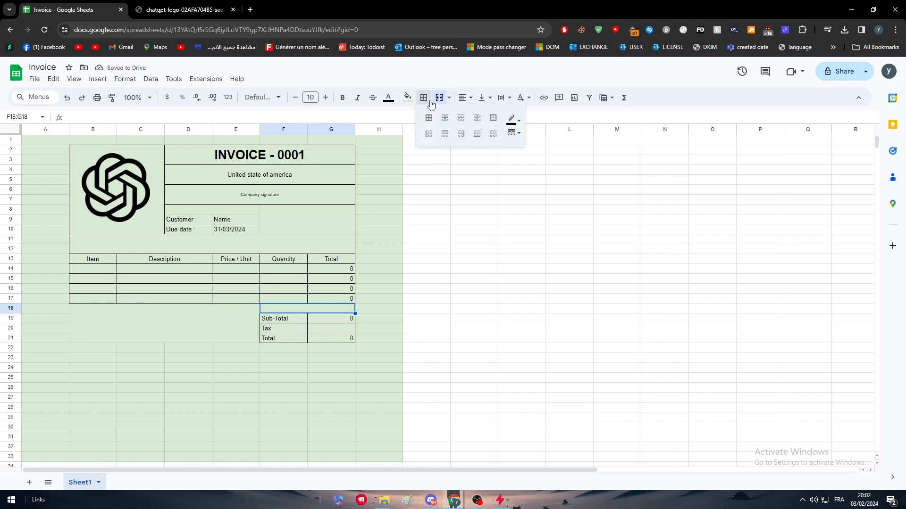
pyautogui.click(462, 135)
# - Add left and bottom borders to the merged blank cell B18:E21 beside the totals block
pyautogui.click(172, 311)
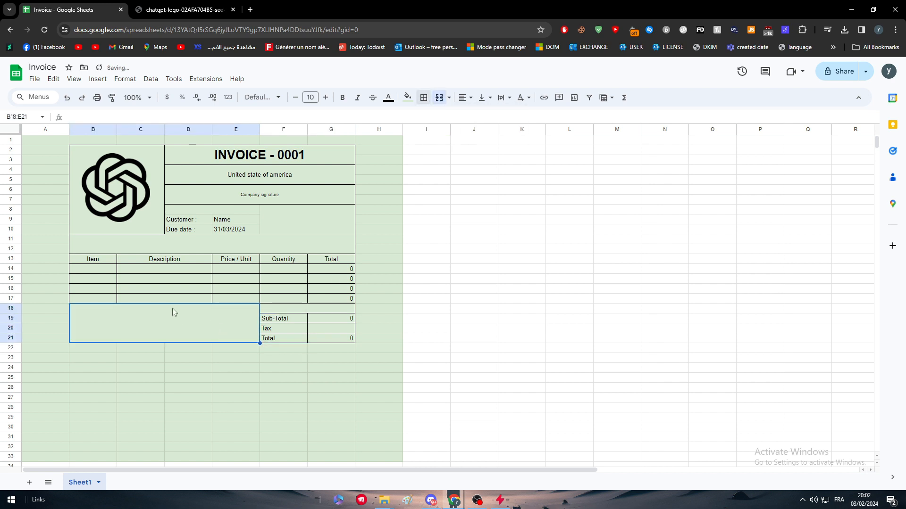
pyautogui.click(424, 98)
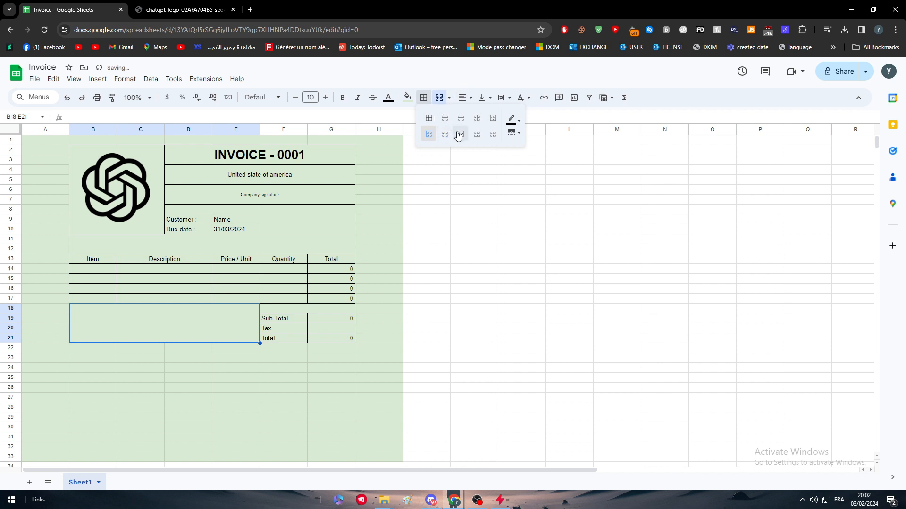
pyautogui.click(477, 134)
pyautogui.click(379, 358)
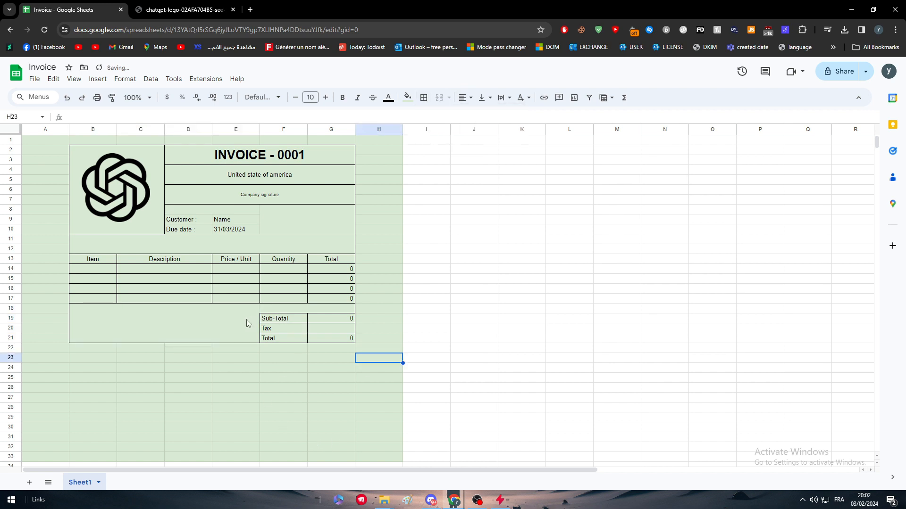